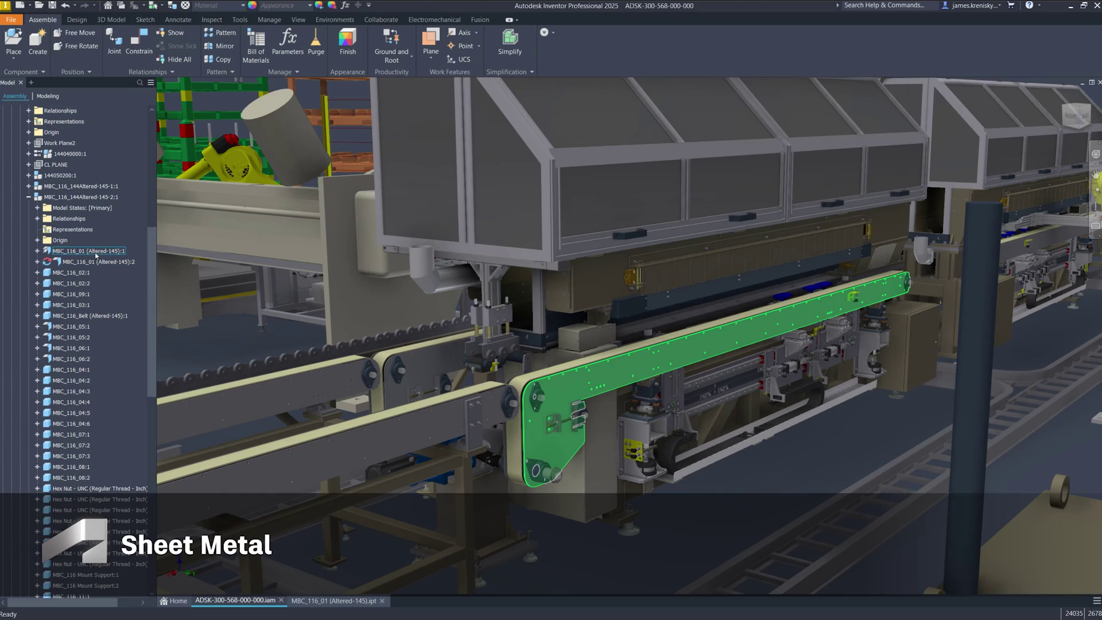
- Open MBC_116_01 in its own tab and zoom in on its hooked end
right_click(96, 254)
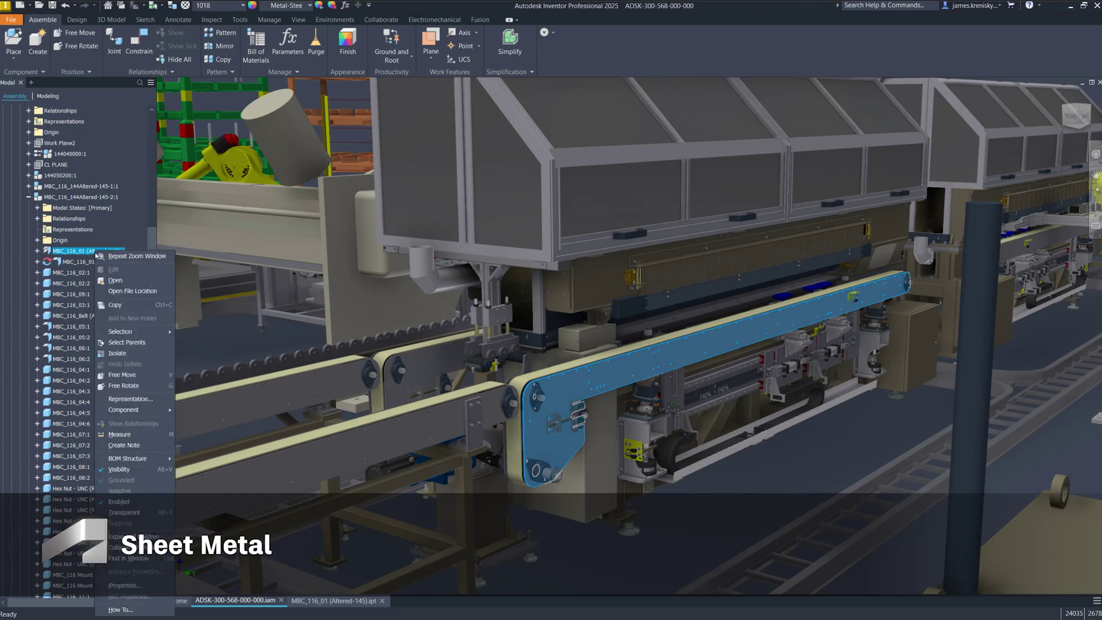
click(116, 280)
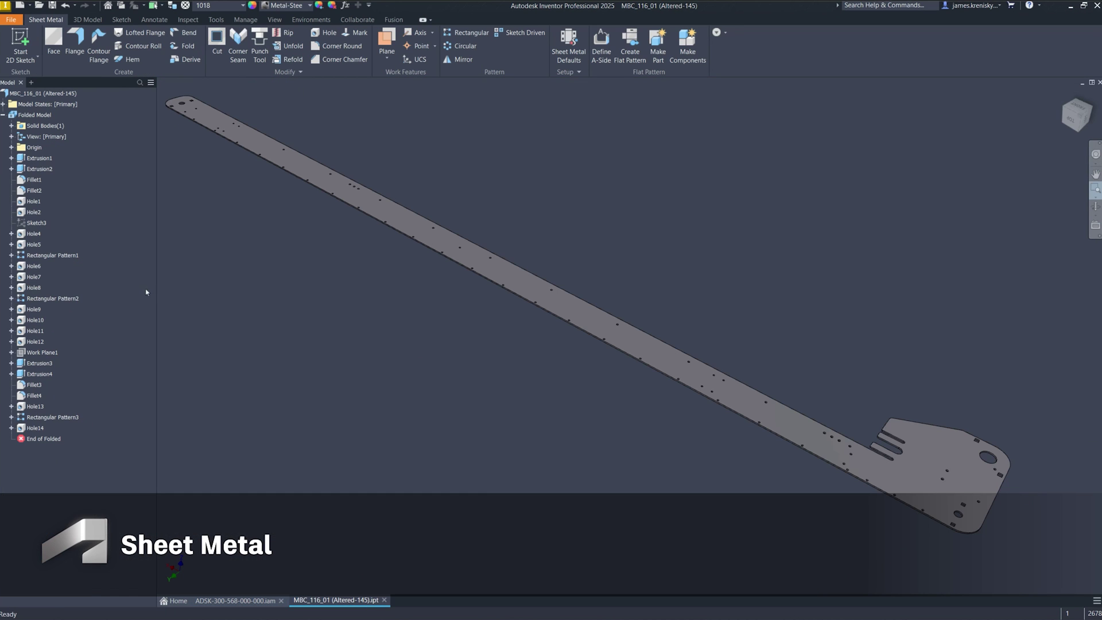
drag(841, 368, 1027, 556)
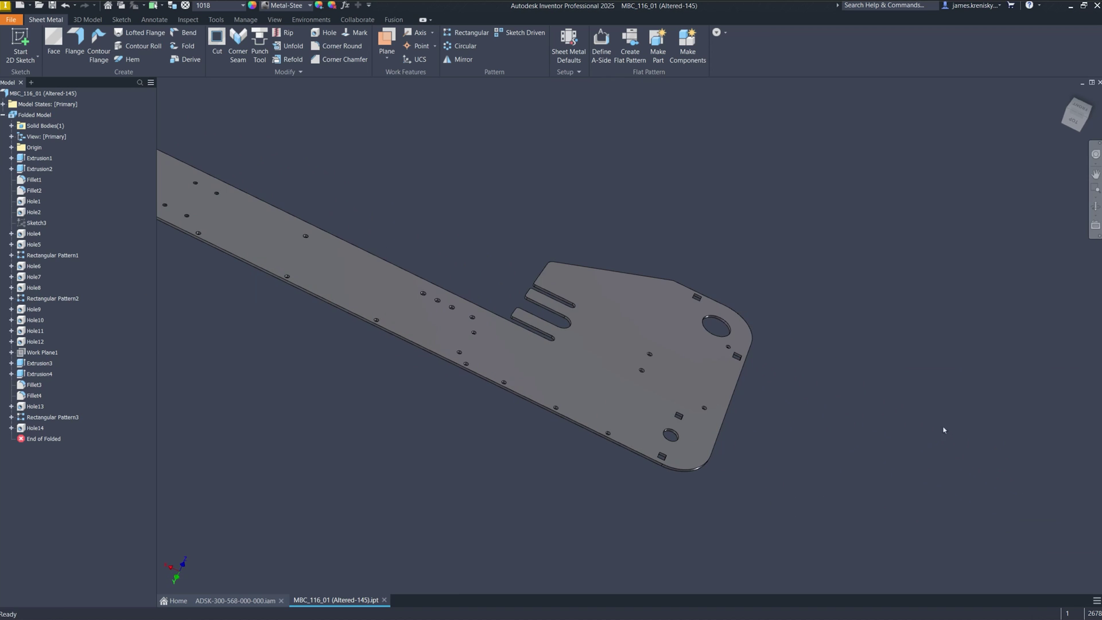
- Trial a flange on the right and slot edges, varying height and angle, then cancel it
click(75, 43)
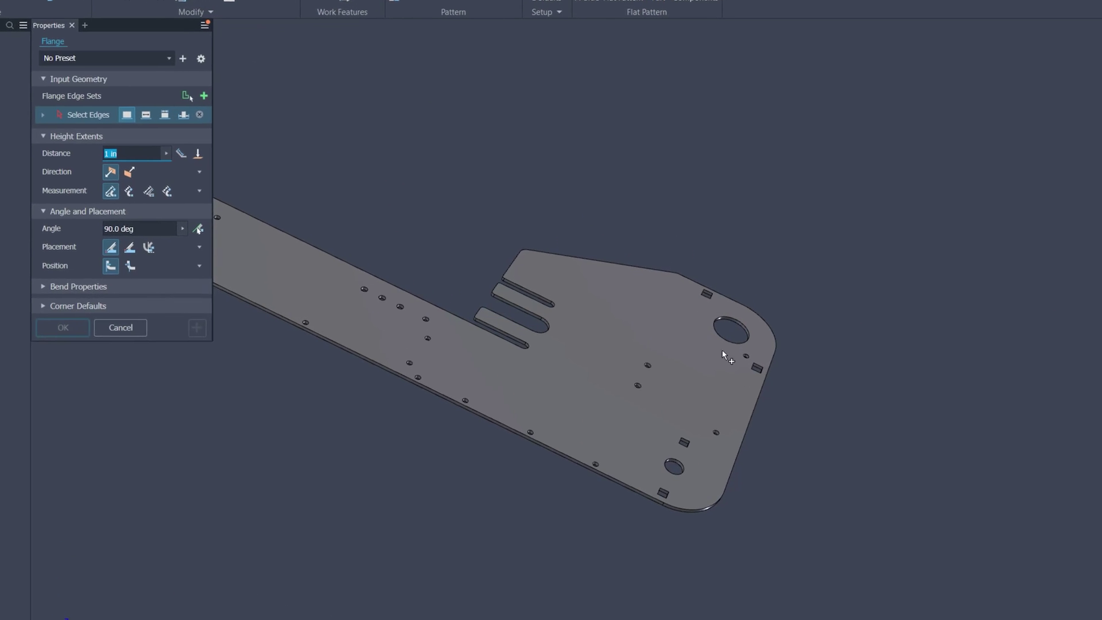
click(751, 416)
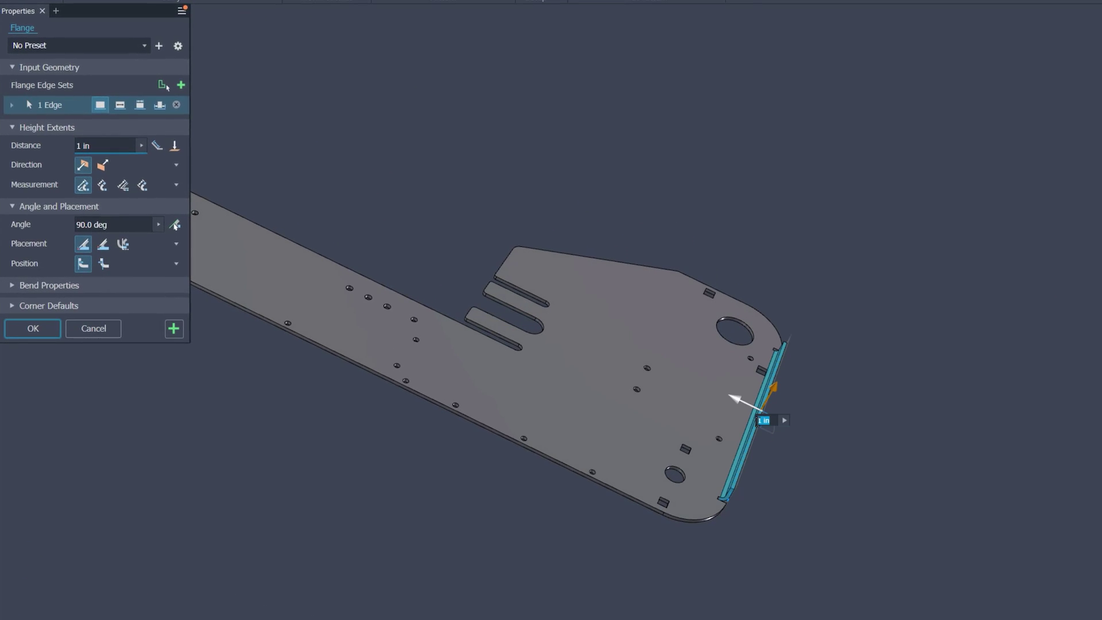
drag(807, 360, 795, 381)
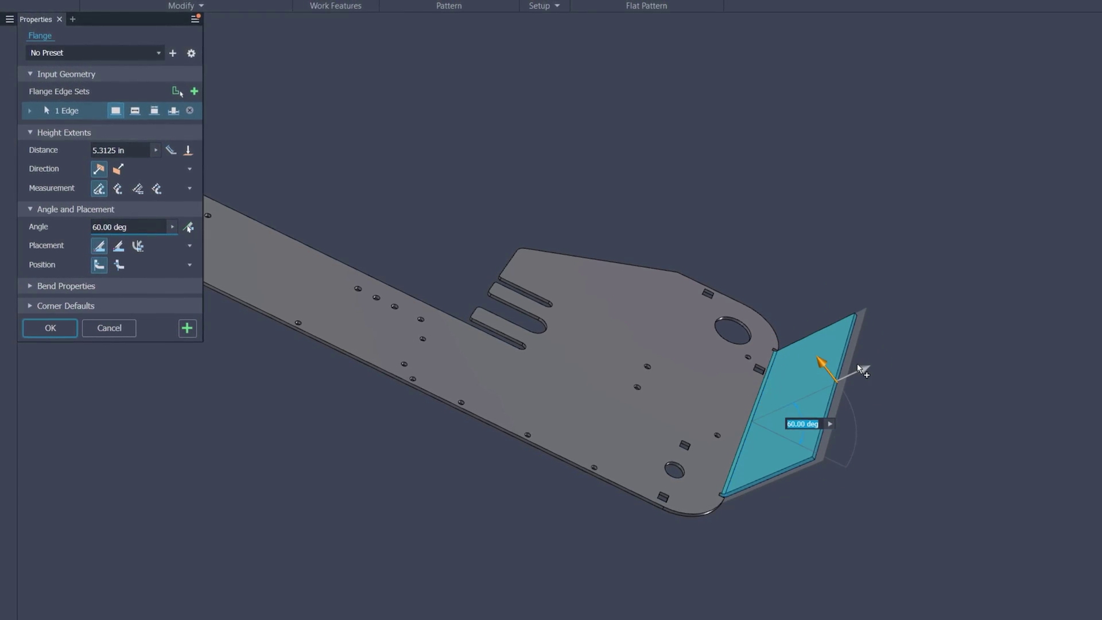
drag(858, 369, 799, 401)
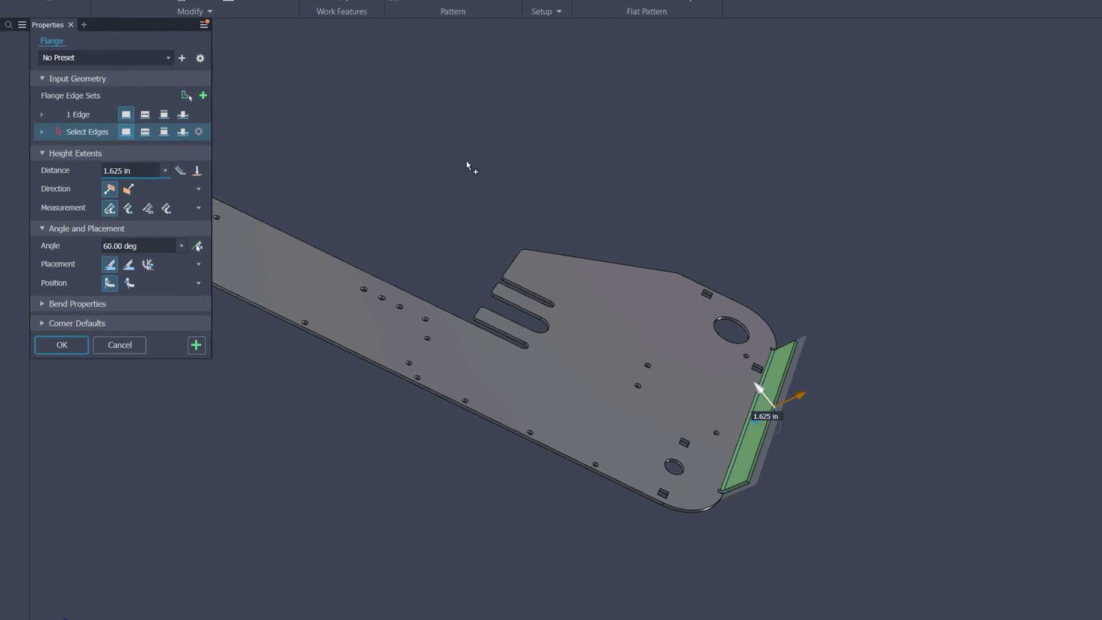
click(516, 263)
mouse_move(504, 214)
mouse_down()
mouse_move(468, 175)
mouse_move(494, 180)
mouse_move(462, 226)
mouse_move(454, 213)
mouse_move(504, 189)
mouse_move(501, 175)
mouse_move(516, 224)
mouse_up()
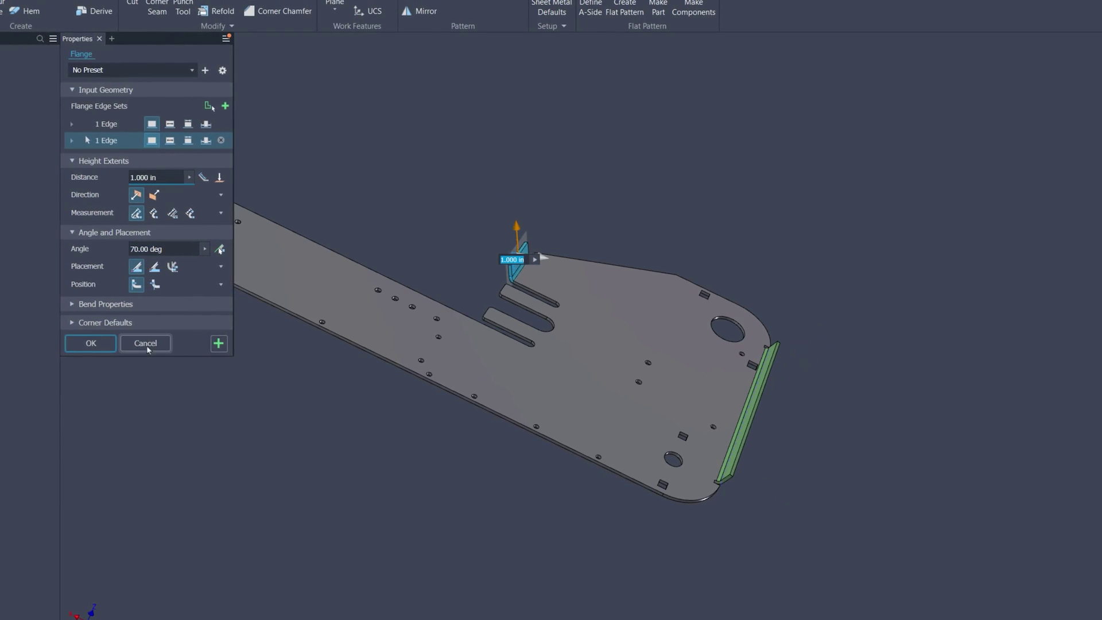
click(146, 345)
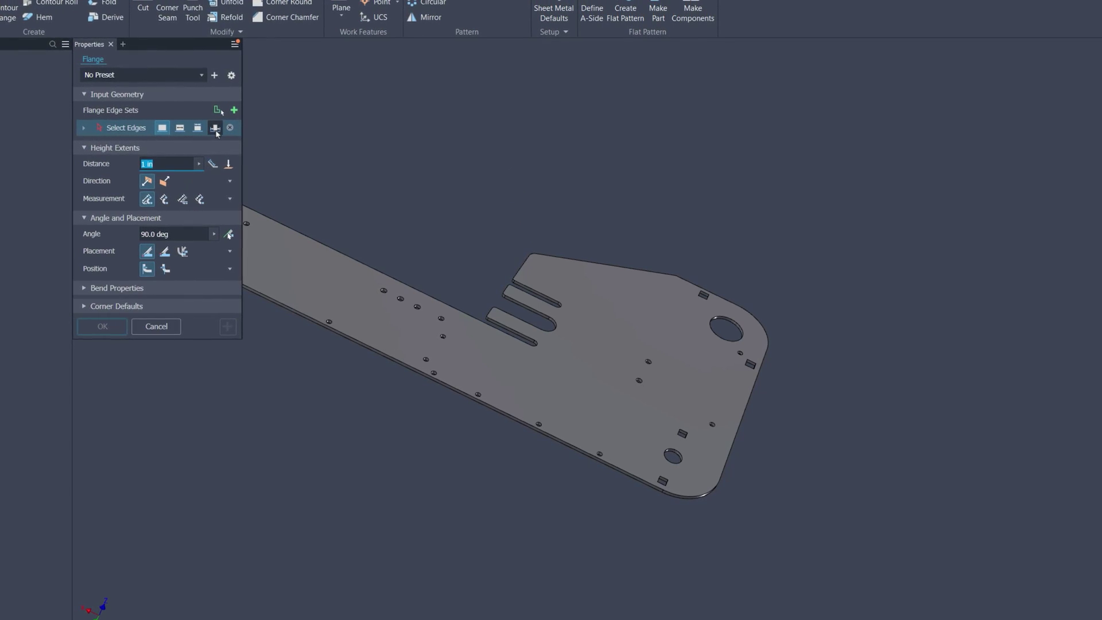
- Flange the plate's right edge and top edge at 50 degrees, 4.125 in high
click(748, 405)
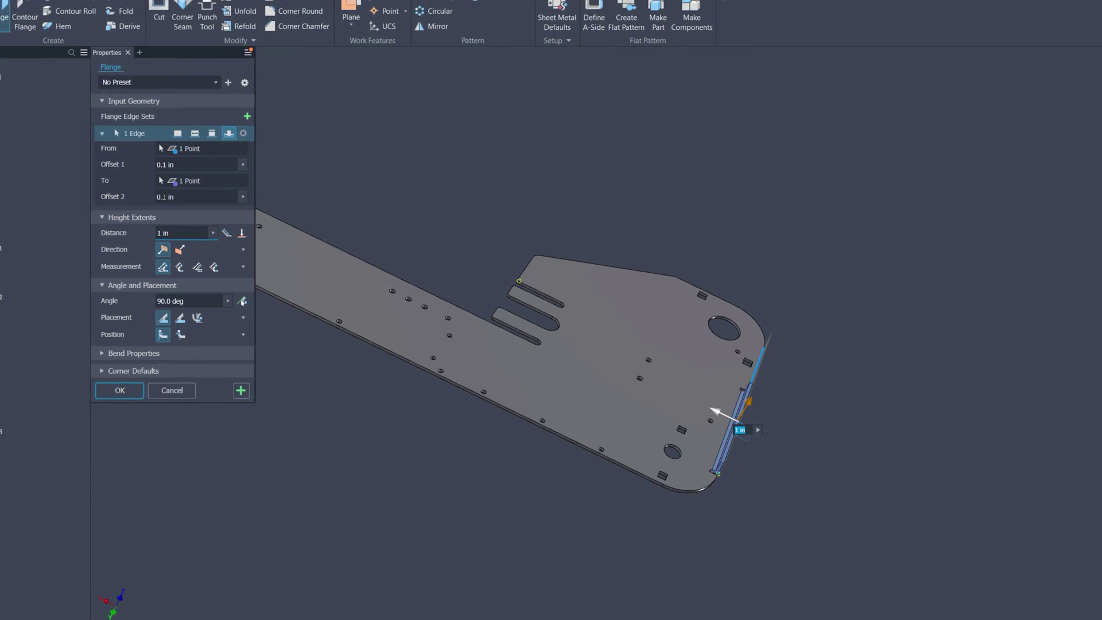
click(499, 319)
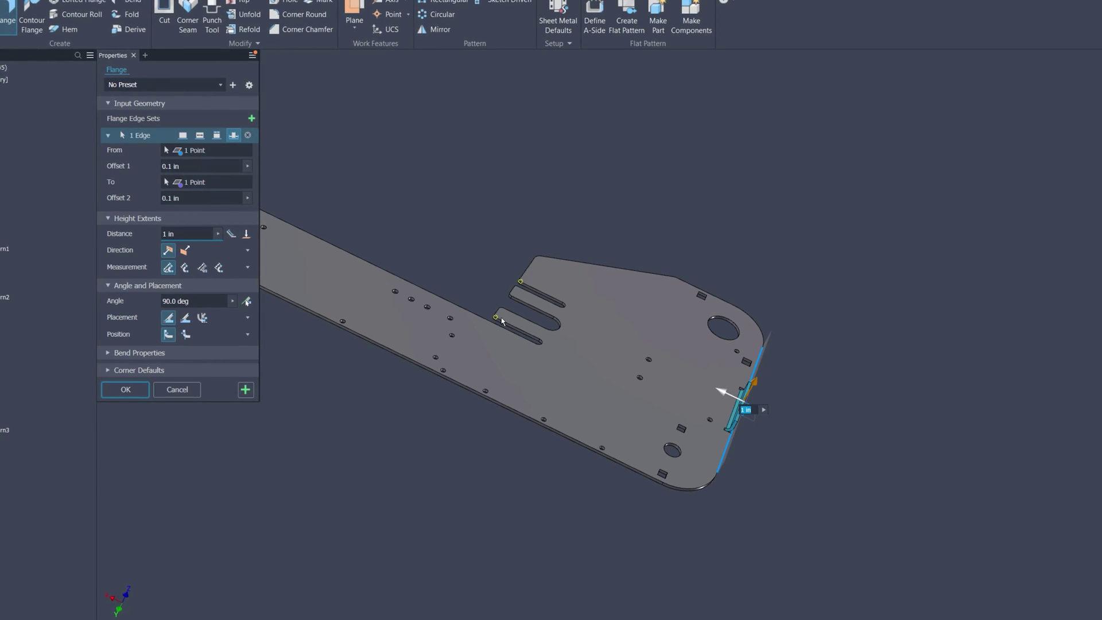
drag(726, 395, 742, 401)
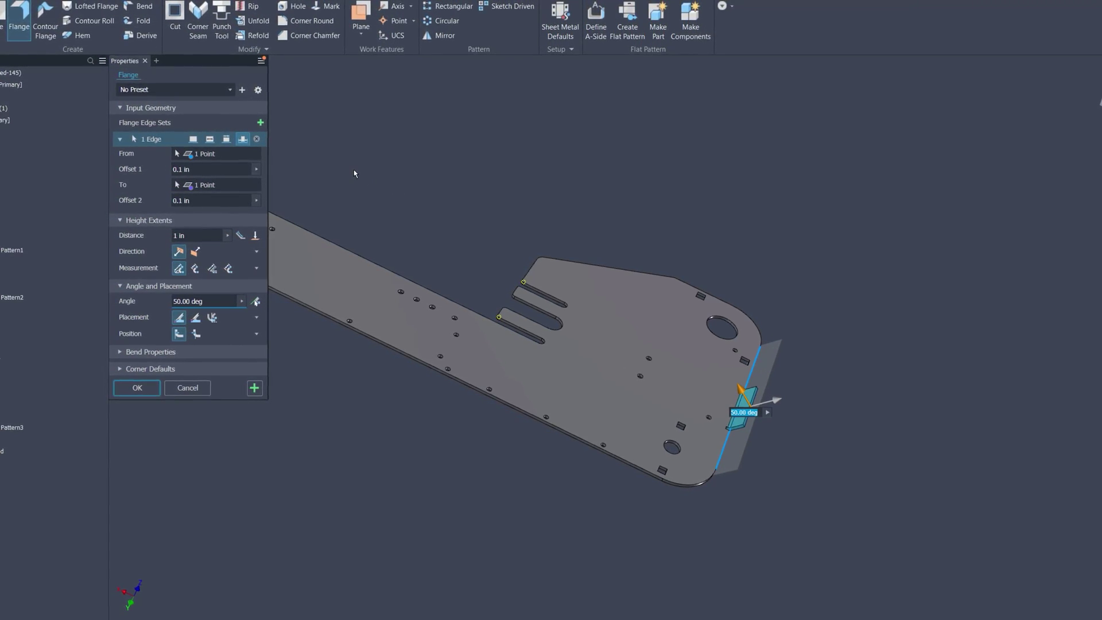
click(264, 125)
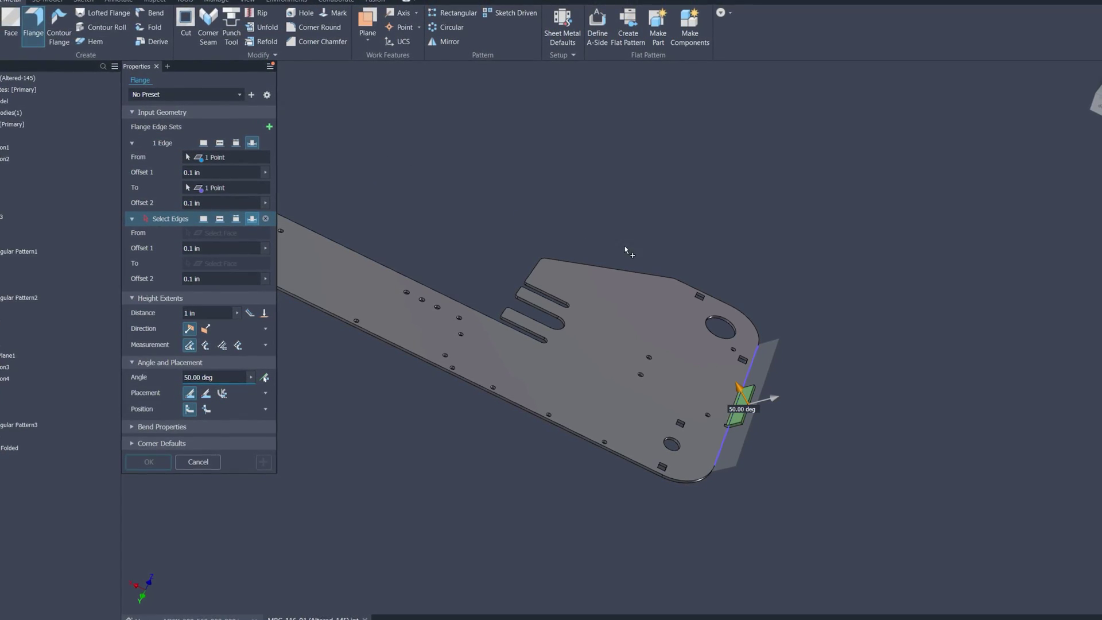
click(710, 296)
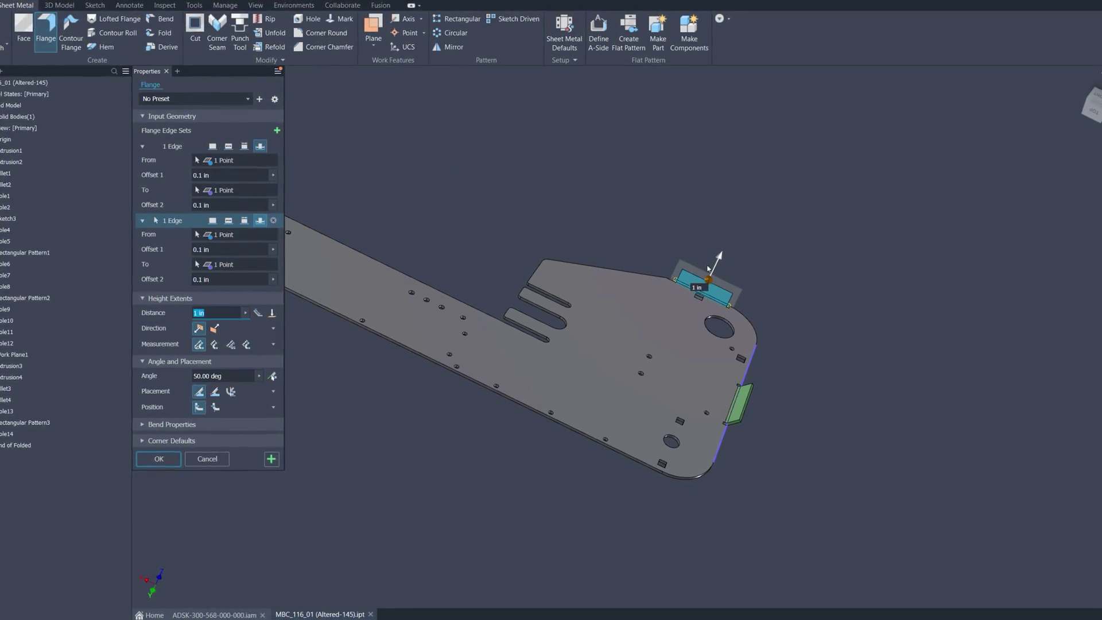
drag(709, 267, 750, 226)
text(4.125)
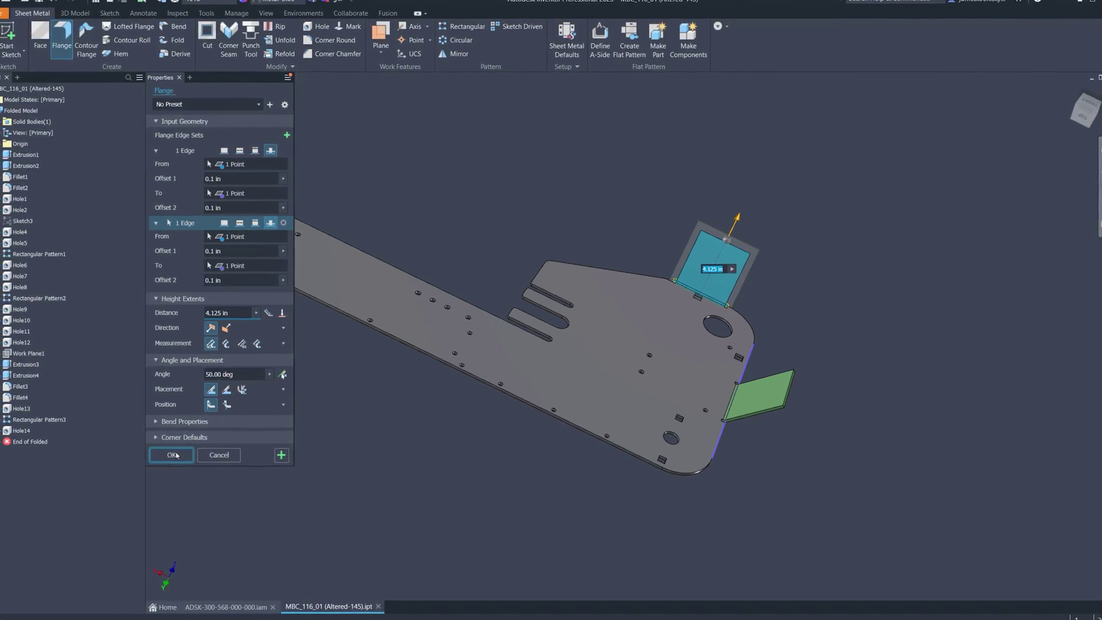
click(171, 455)
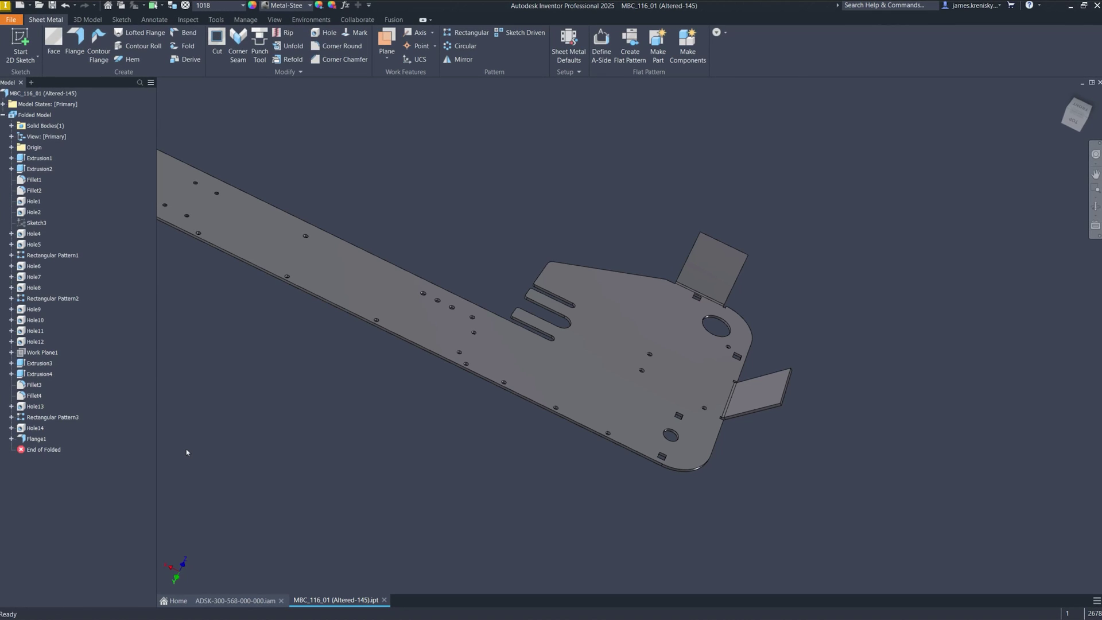
- From the front view, start a flange on the upper and lower slot edges
click(1078, 111)
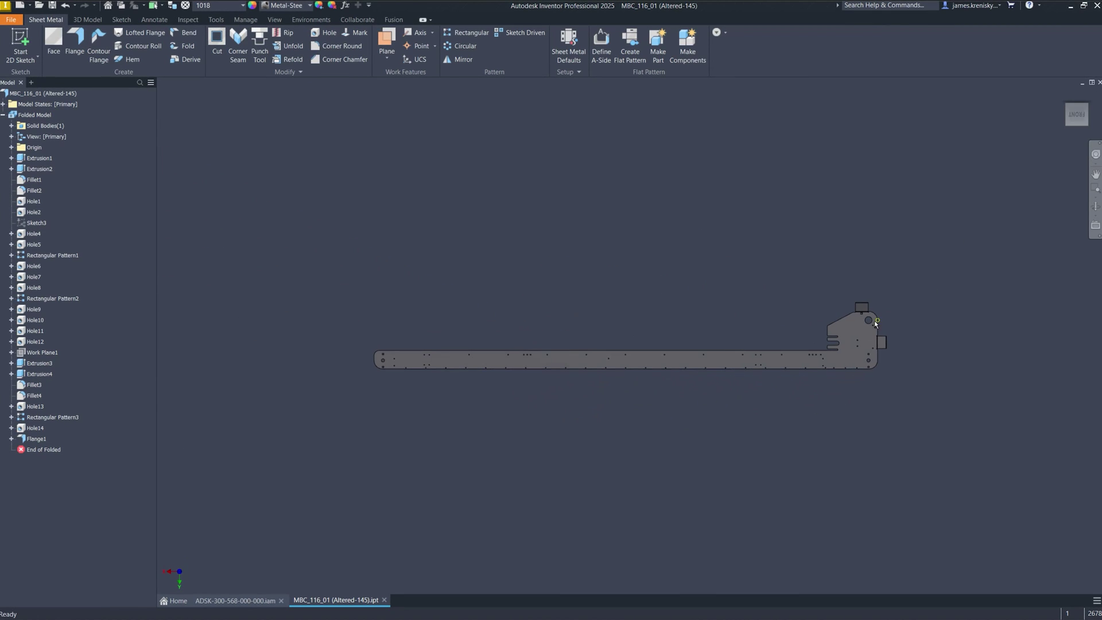
scroll(856, 345, up, 10)
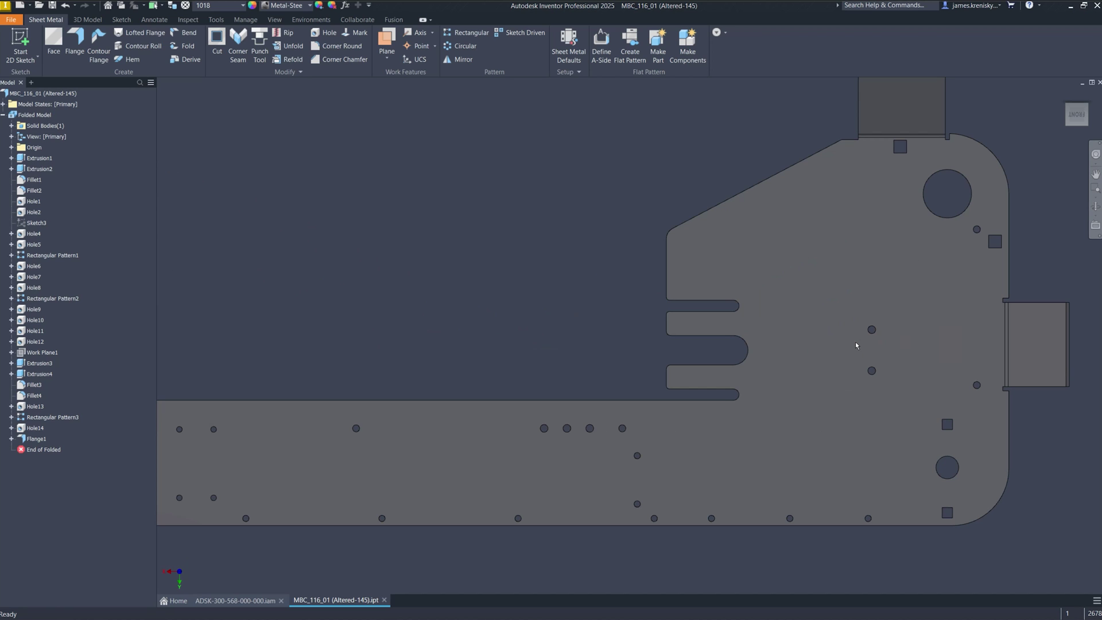
click(74, 40)
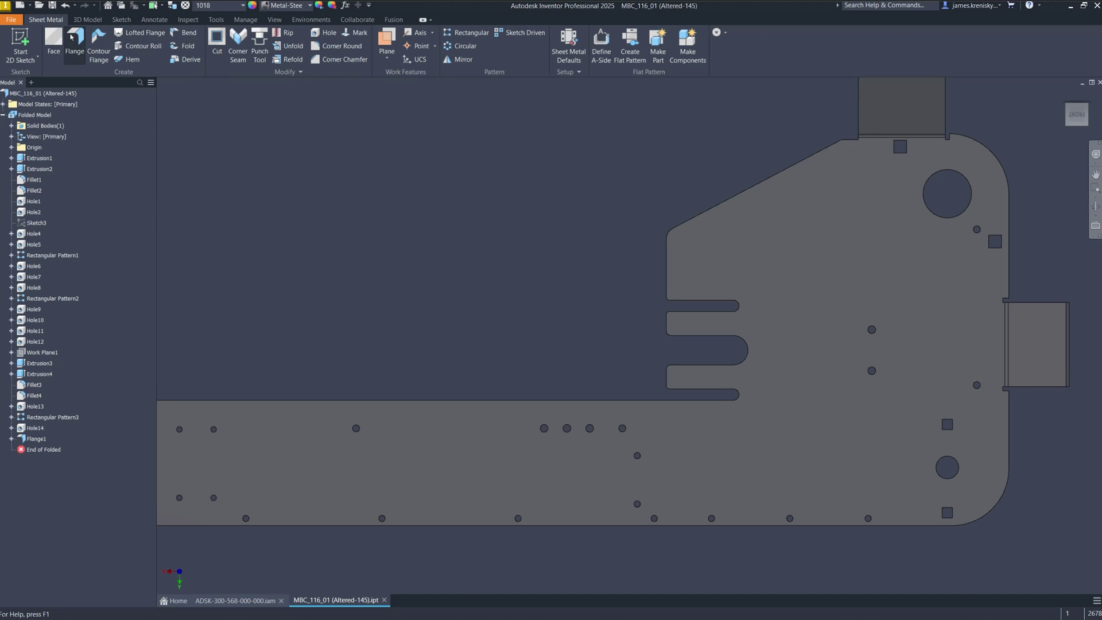
click(667, 324)
click(666, 378)
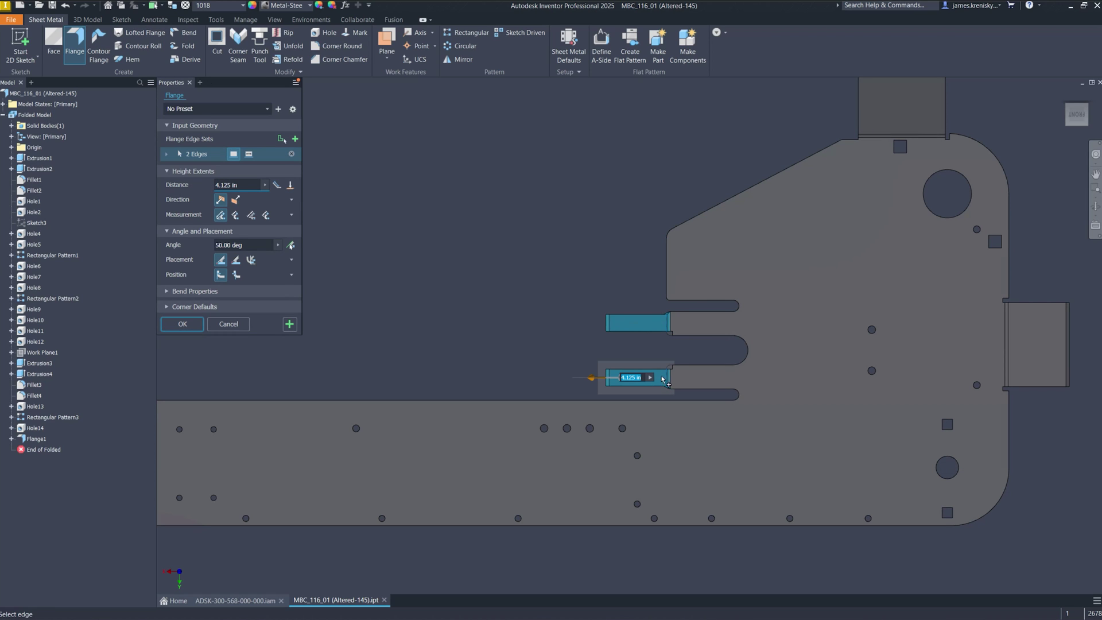
click(250, 215)
- Set corner options to Tear and Full Round, and make the slot flanges 0.5625 in
click(166, 292)
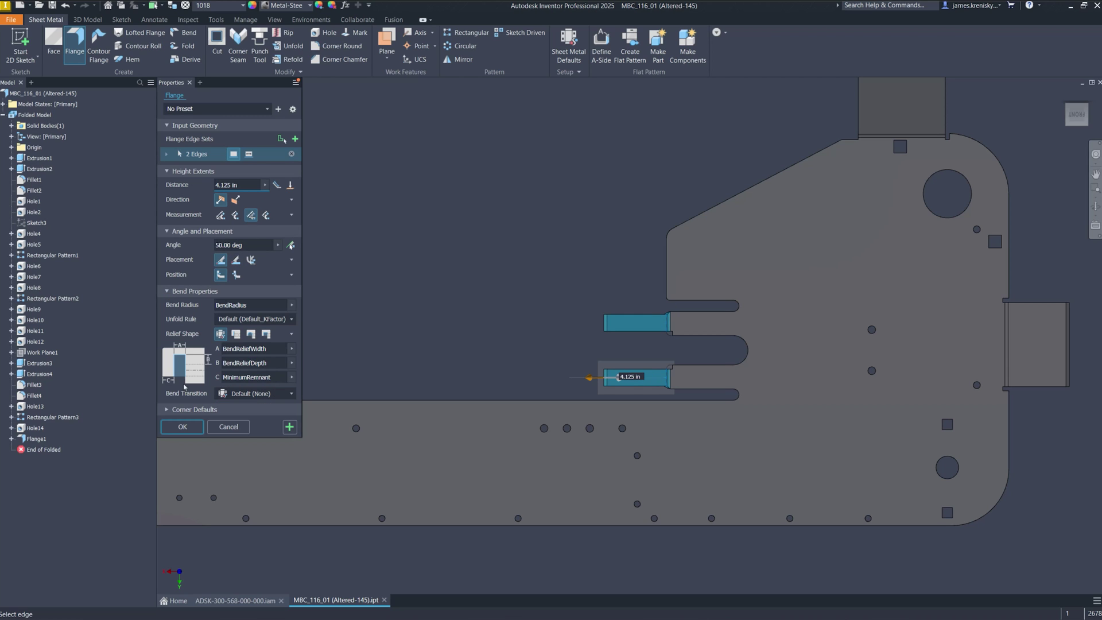
click(167, 410)
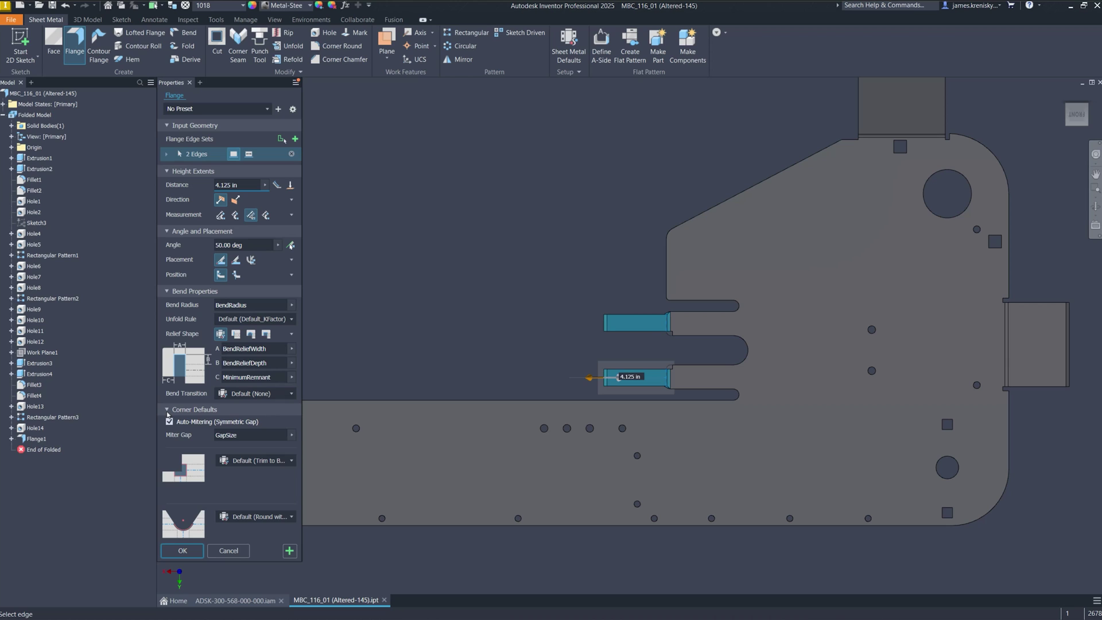
click(274, 460)
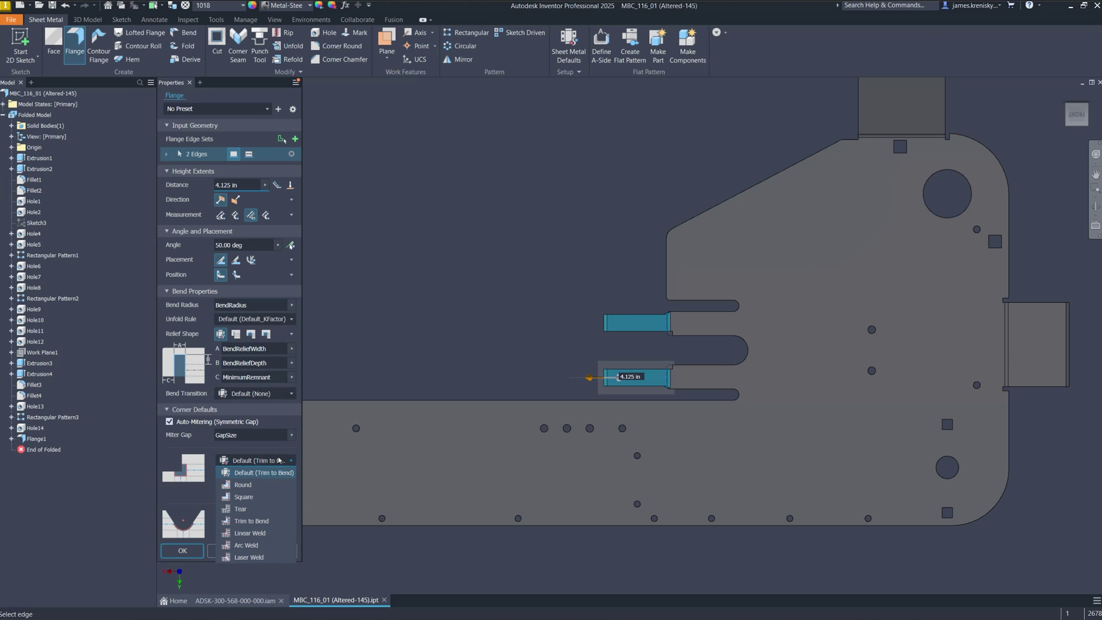
click(272, 508)
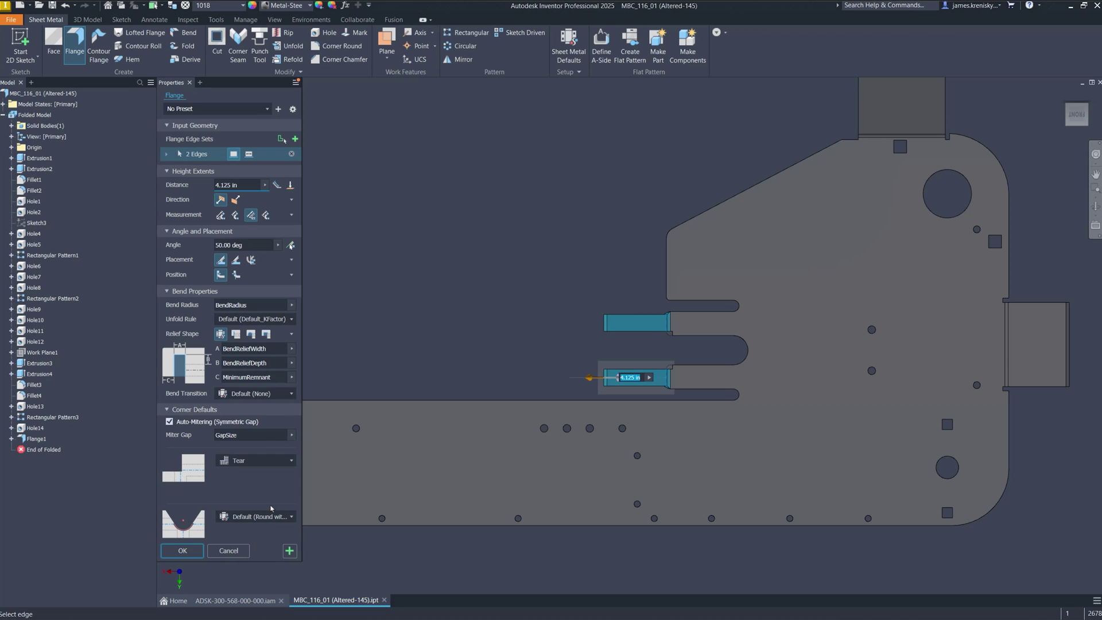
click(272, 516)
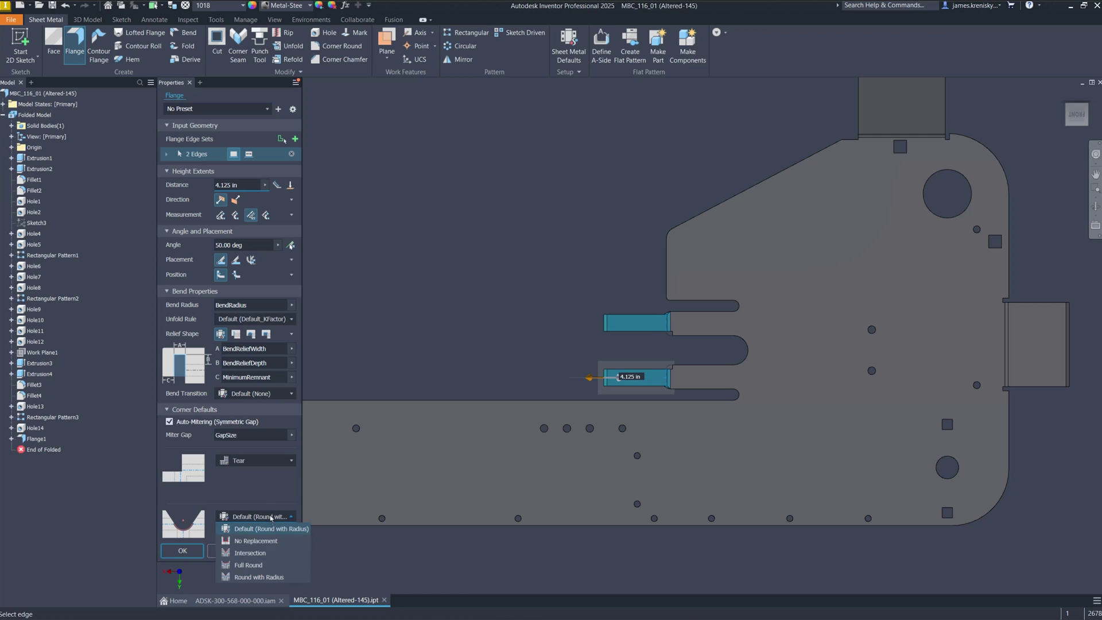
click(248, 564)
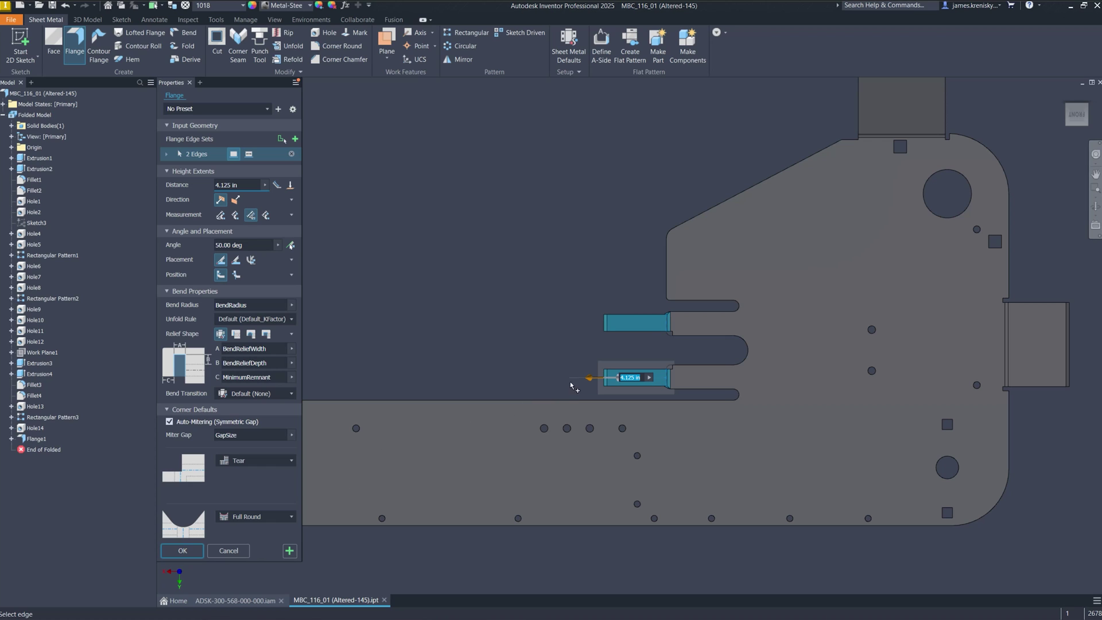
drag(593, 380, 645, 385)
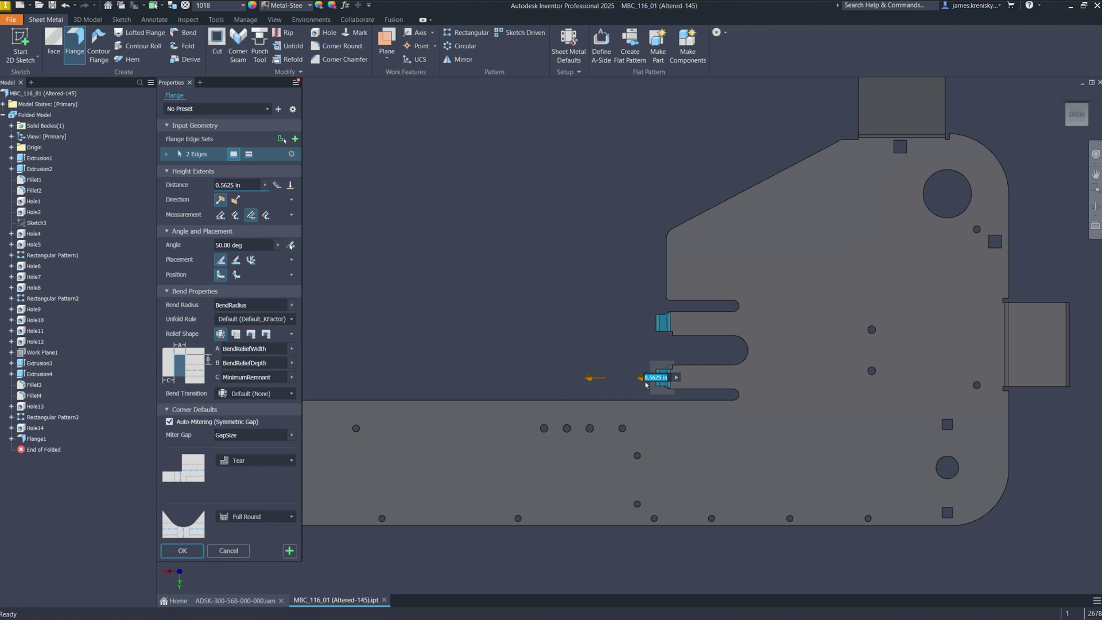
click(195, 548)
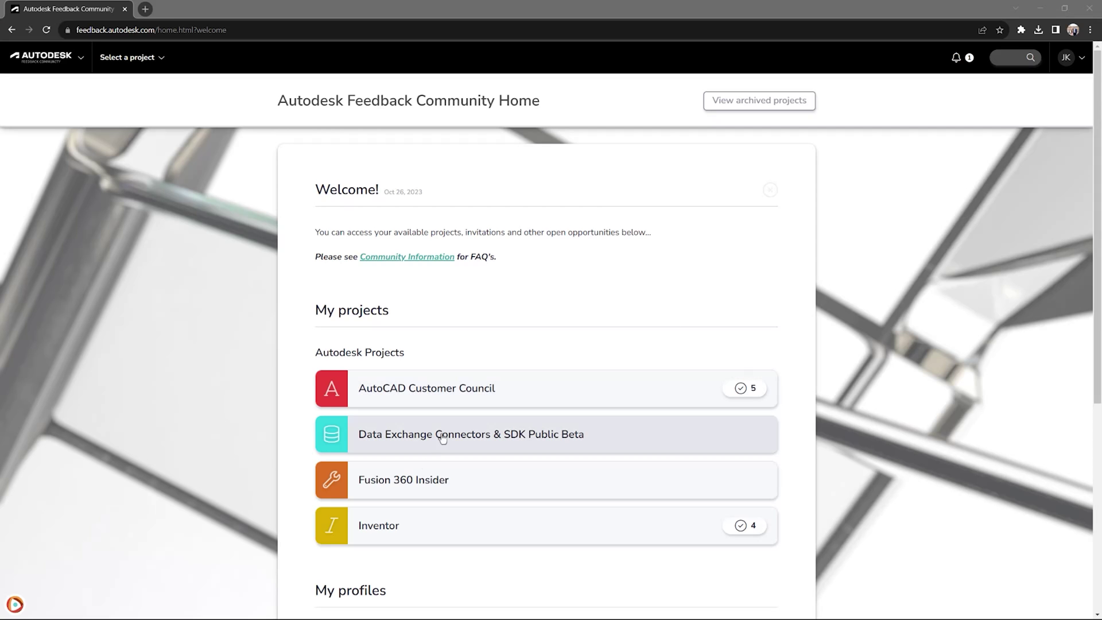
- Open the Inventor Ideas board and scroll through its idea posts
click(423, 524)
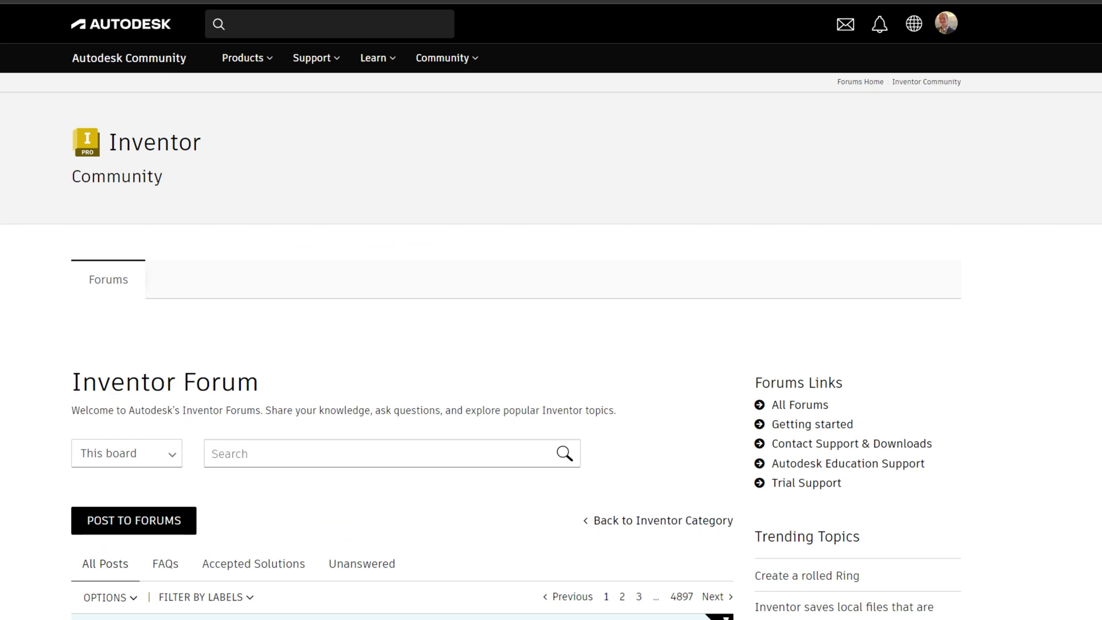
scroll(639, 413, down, 15)
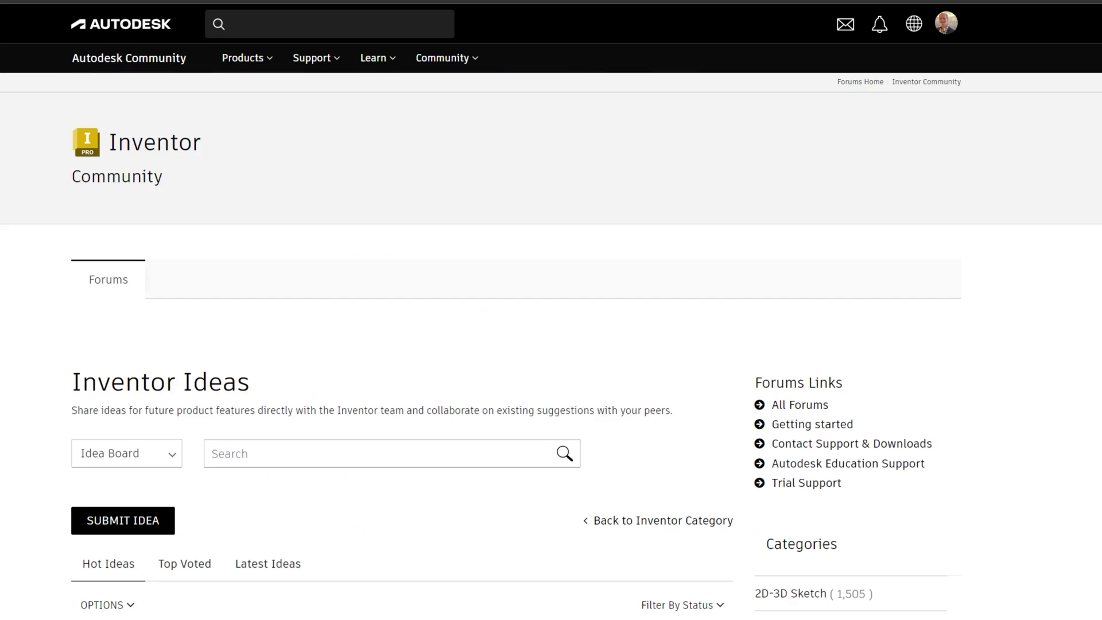
scroll(401, 344, down, 15)
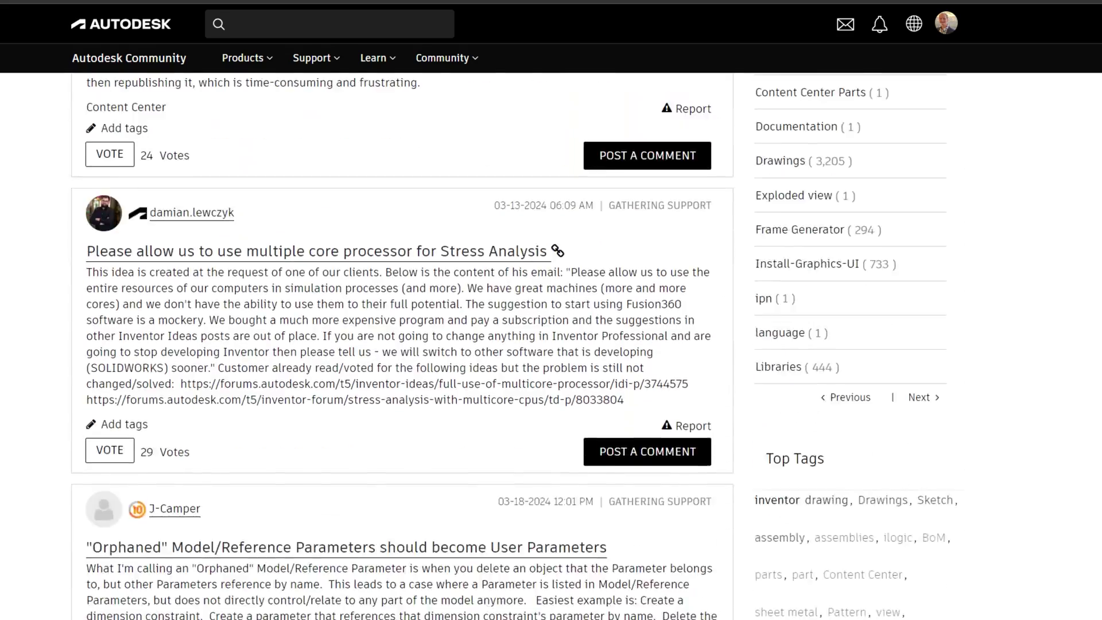
scroll(401, 345, down, 15)
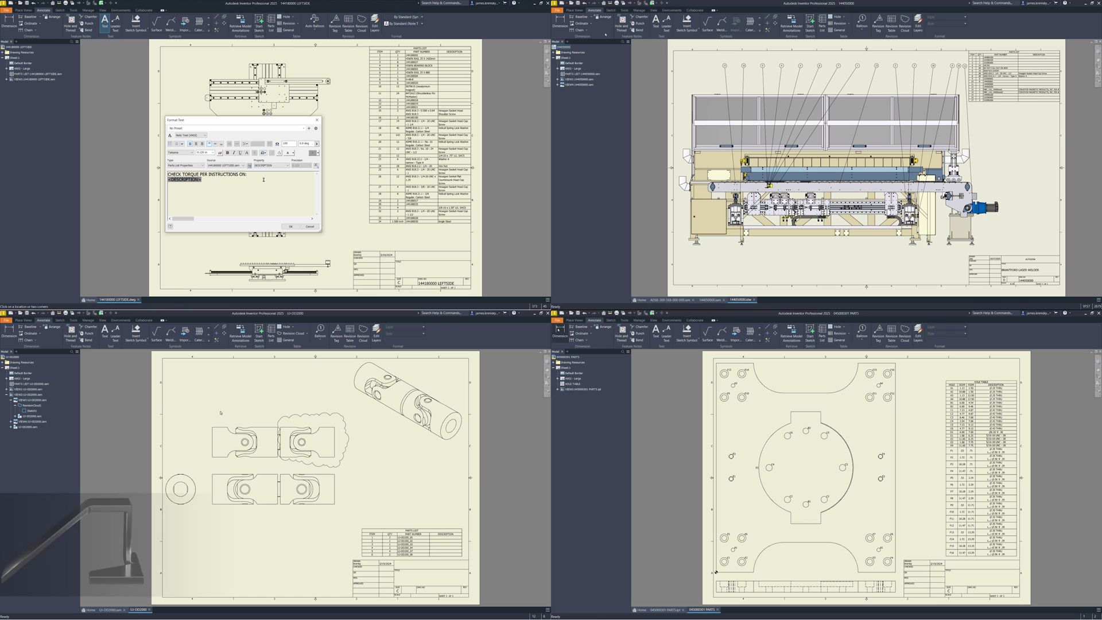
- Show the full 144180000 LEFTSIDE drawing sheet with its 34-item parts list
click(277, 167)
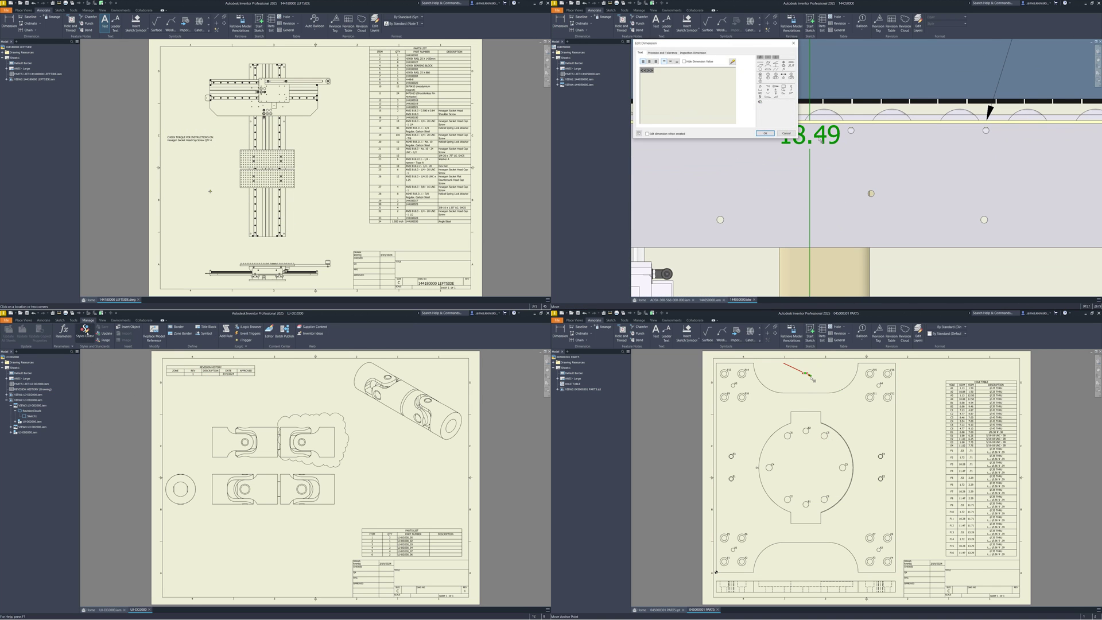
right_click(810, 374)
click(732, 61)
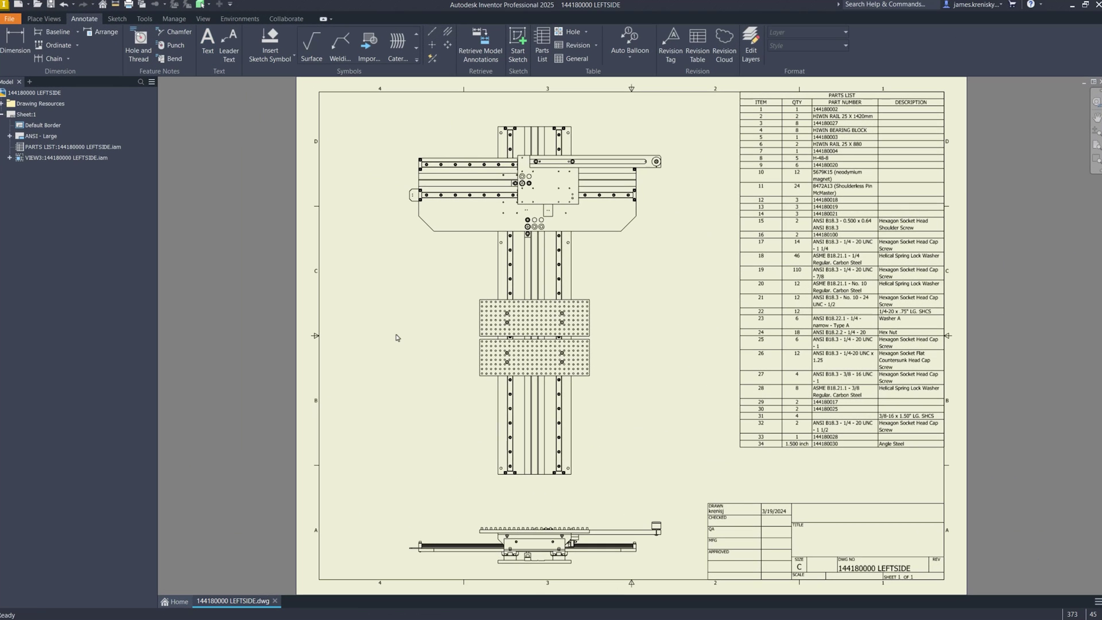
- Place a note 'CHECK TORQUE PER INSTRU' and pick the Parts List Properties DESCRIPTION property
click(208, 43)
click(336, 270)
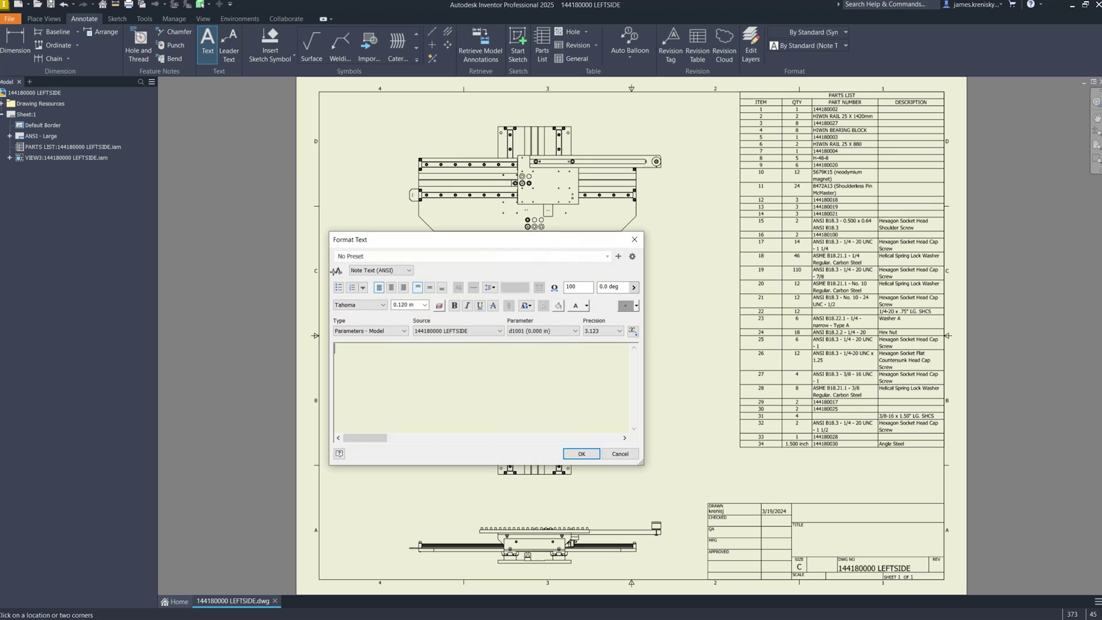
text(CHECK TORQUE PER INSTRUCTIONS ON:)
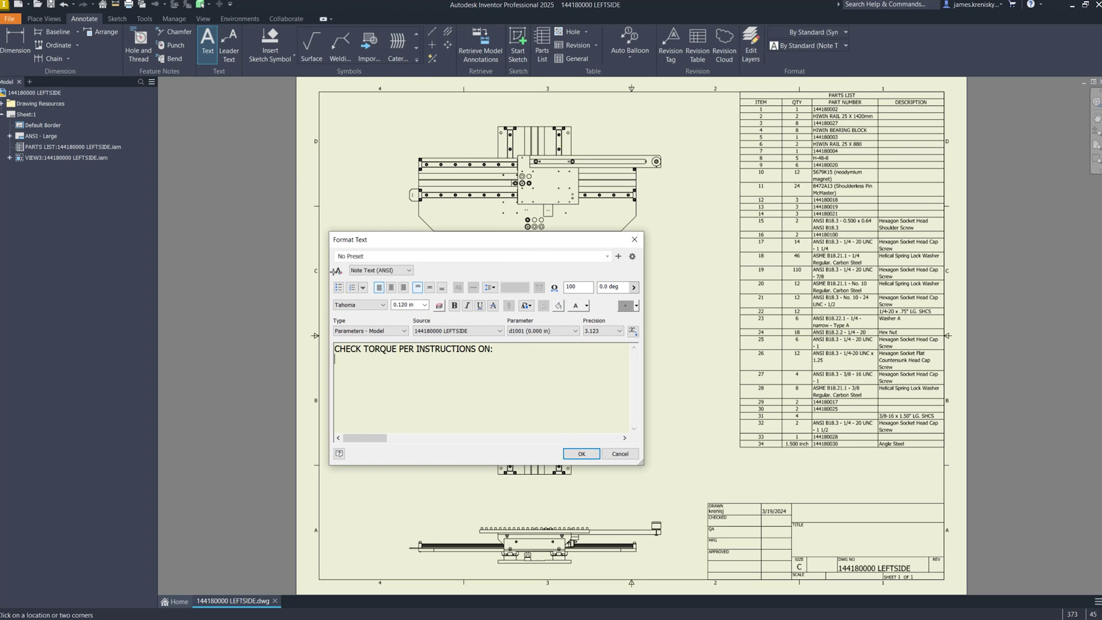
click(373, 330)
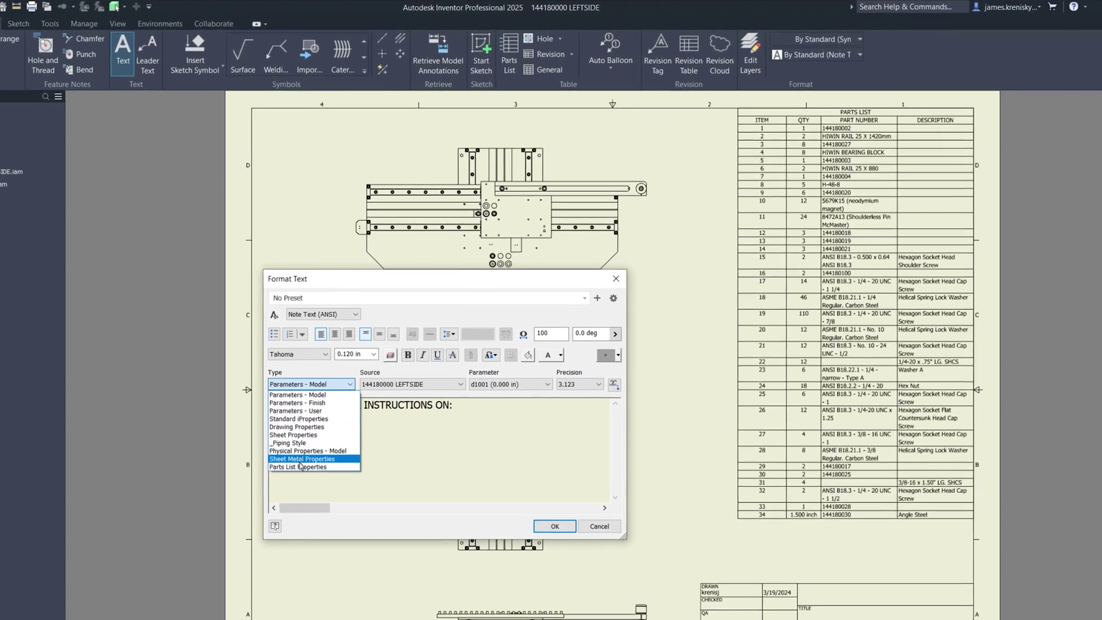
click(300, 466)
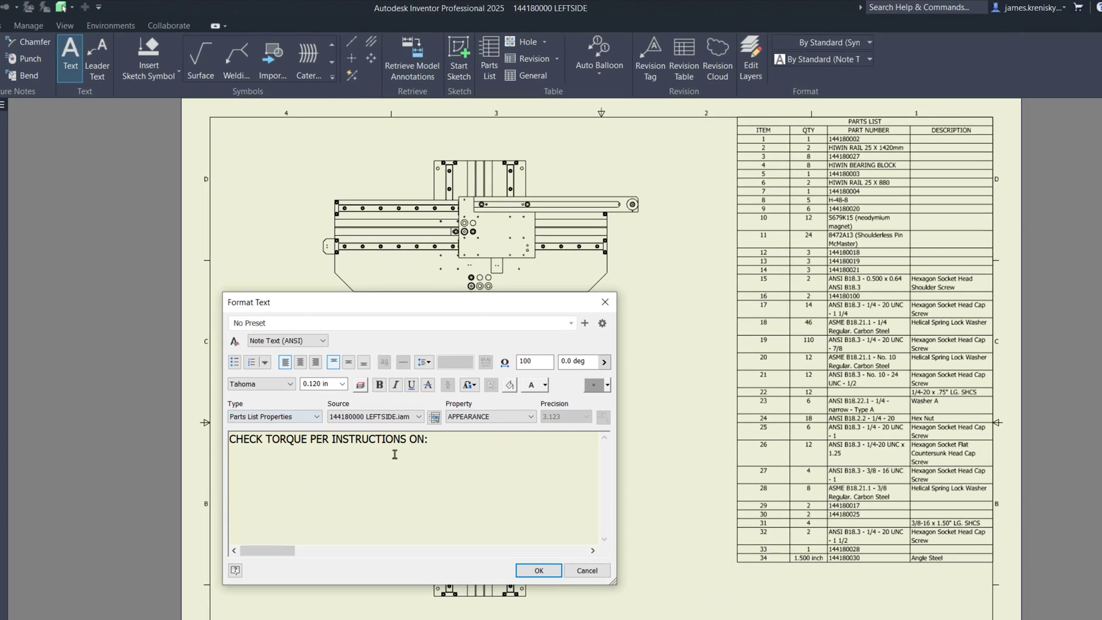
click(462, 418)
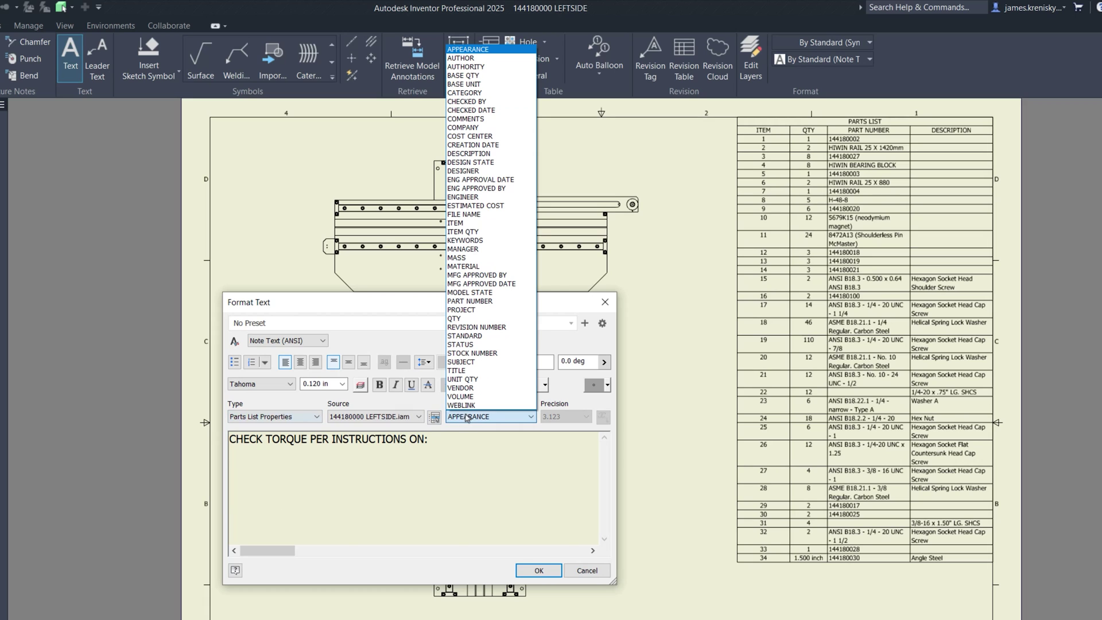
click(474, 154)
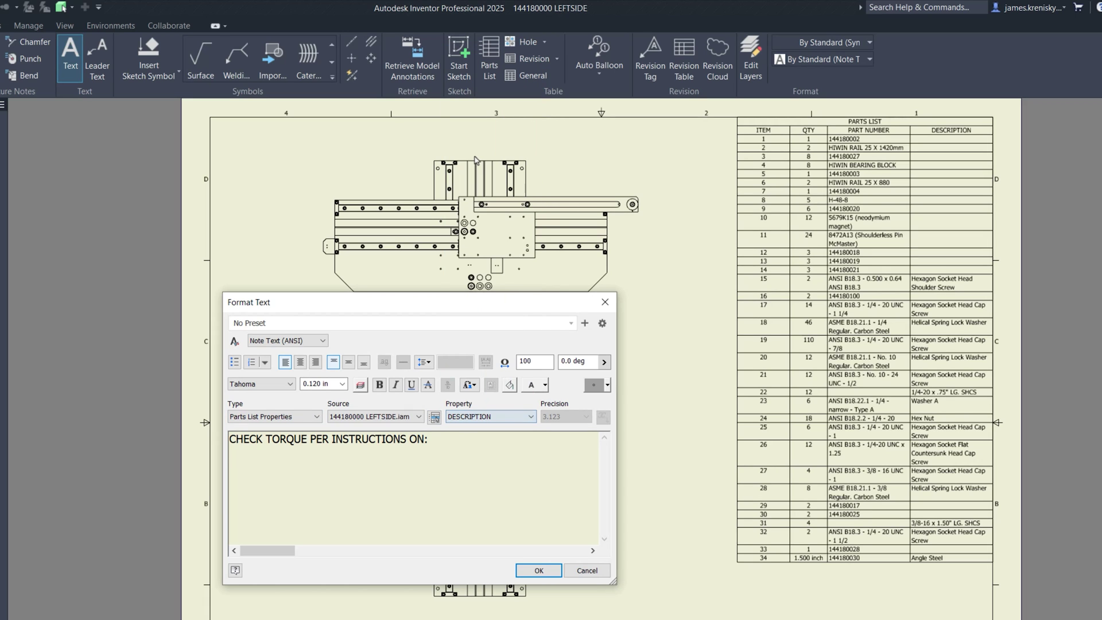
- Insert parts list item 27's DESCRIPTION and QTY fields into the note
click(434, 419)
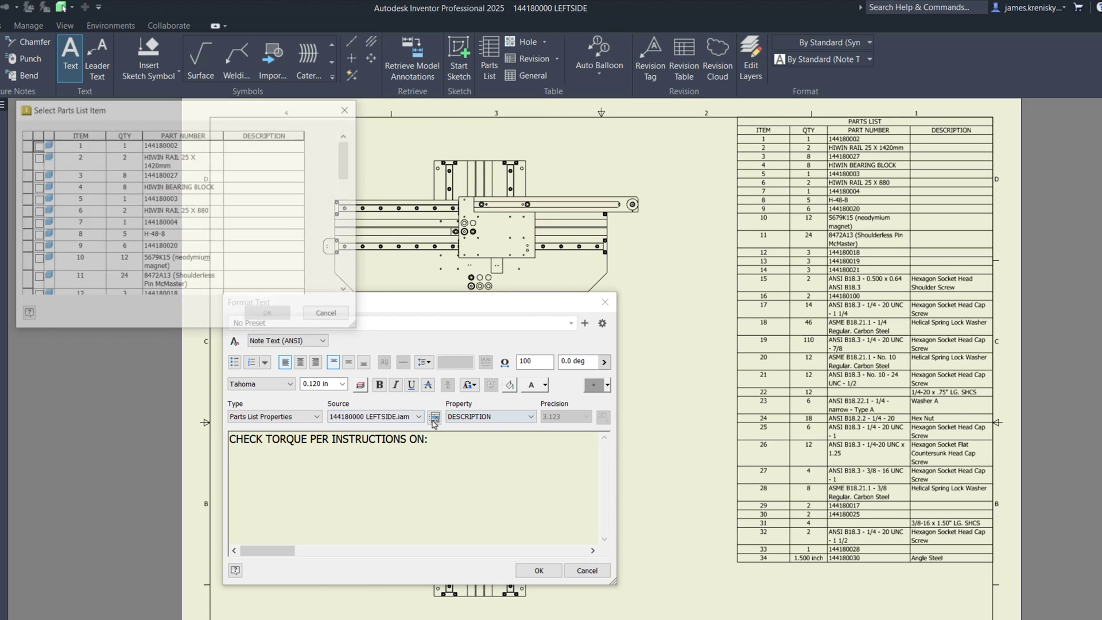
drag(346, 169, 346, 277)
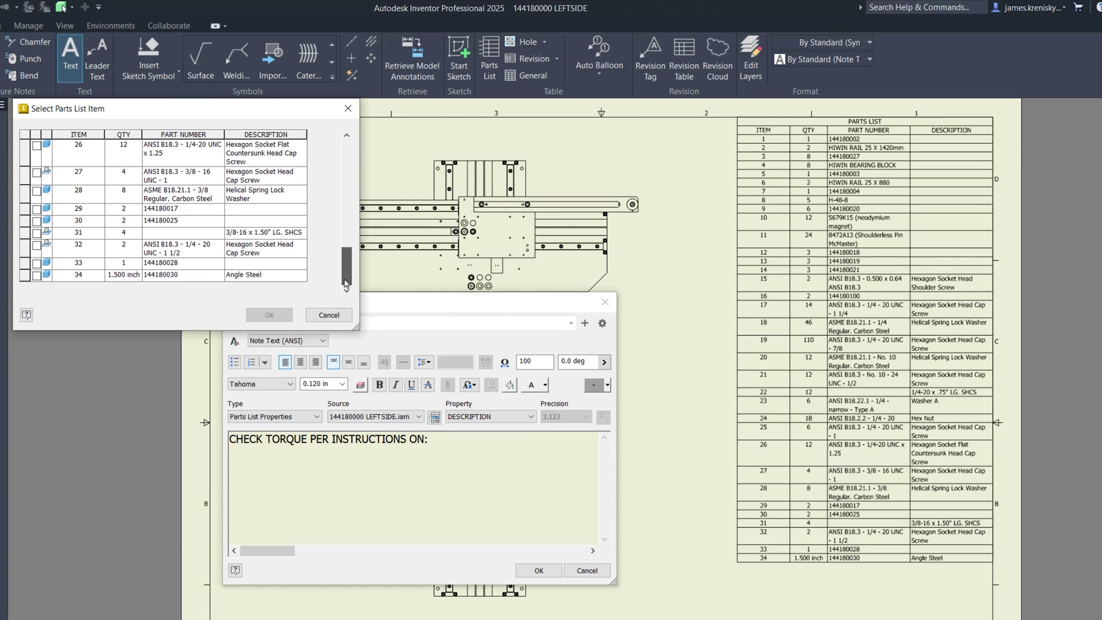
click(37, 172)
click(269, 315)
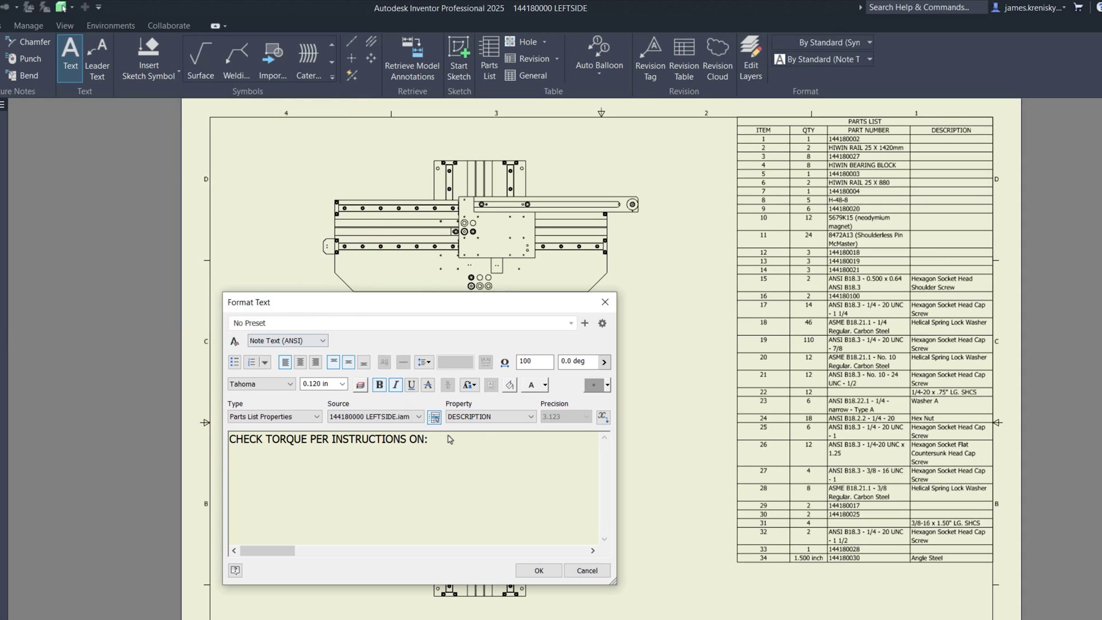
click(444, 466)
click(603, 416)
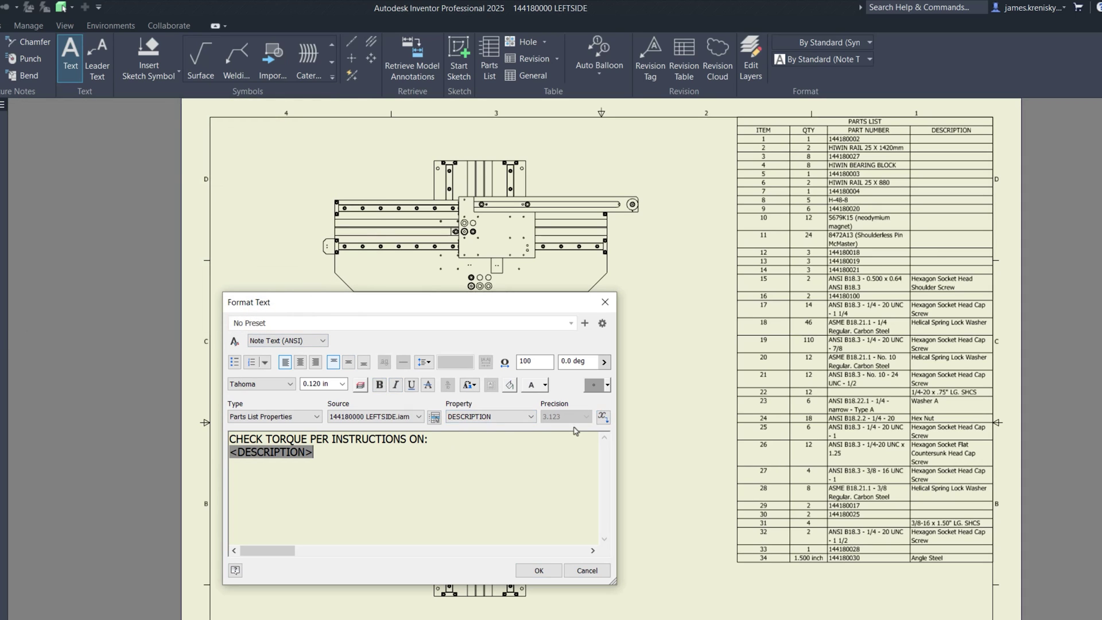
click(503, 419)
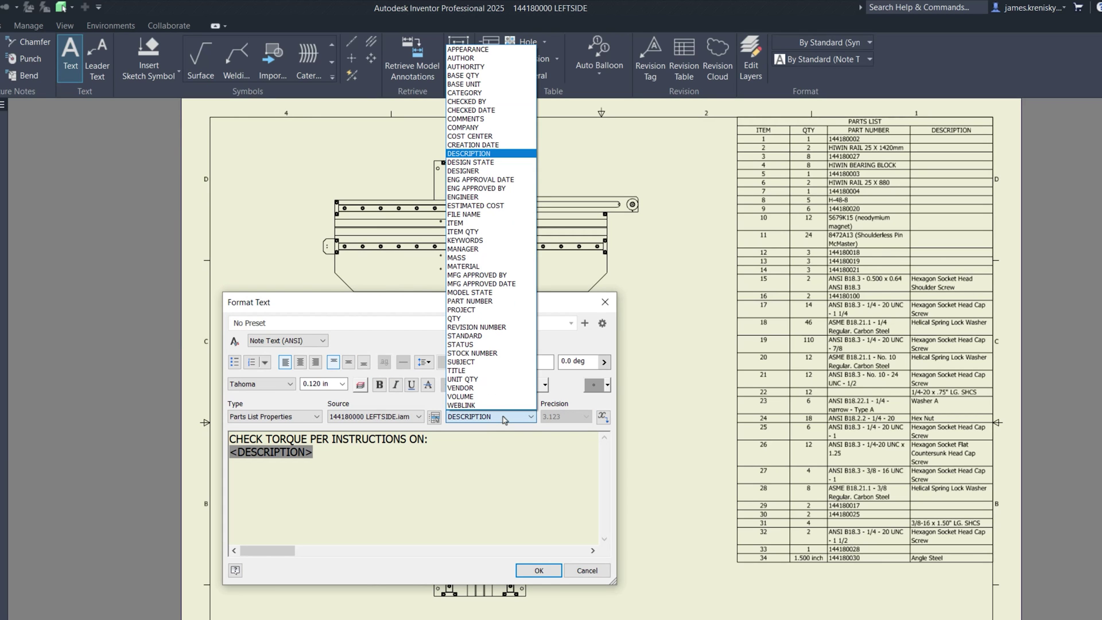
click(456, 317)
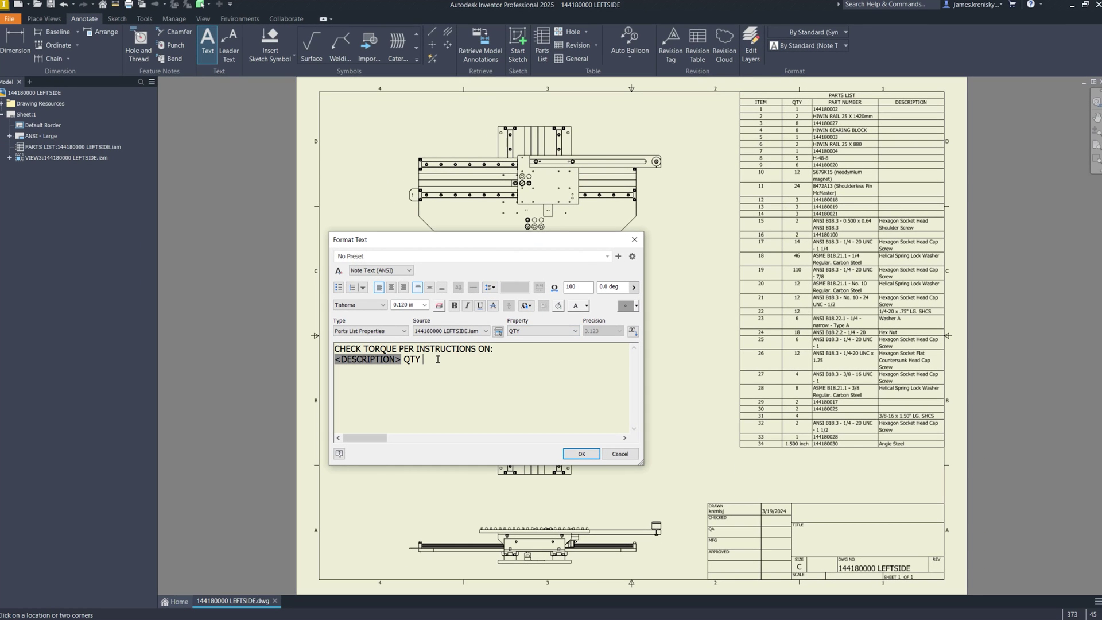
click(632, 331)
click(580, 453)
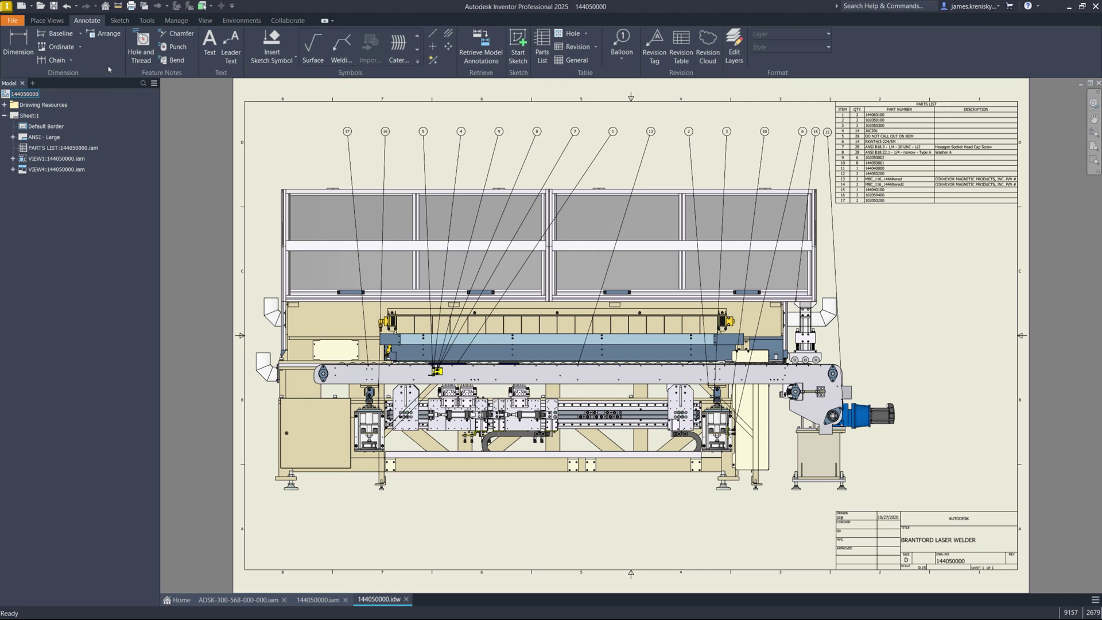
- Add an 18.49 vertical dimension to the picked edge and zoom in on it
key(d)
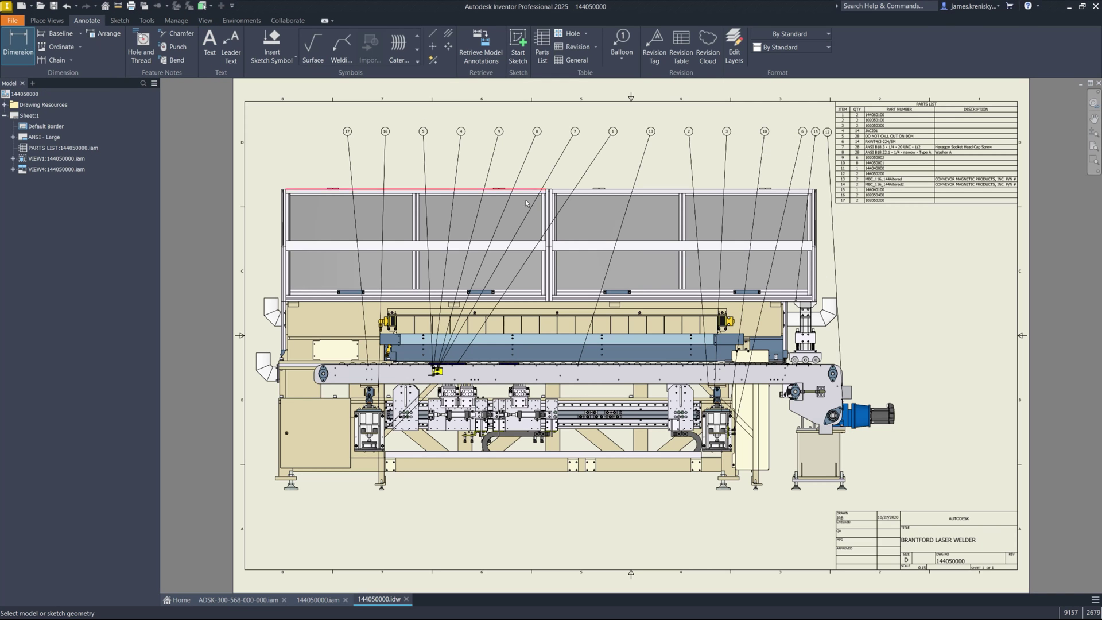
click(552, 400)
click(550, 352)
key(z)
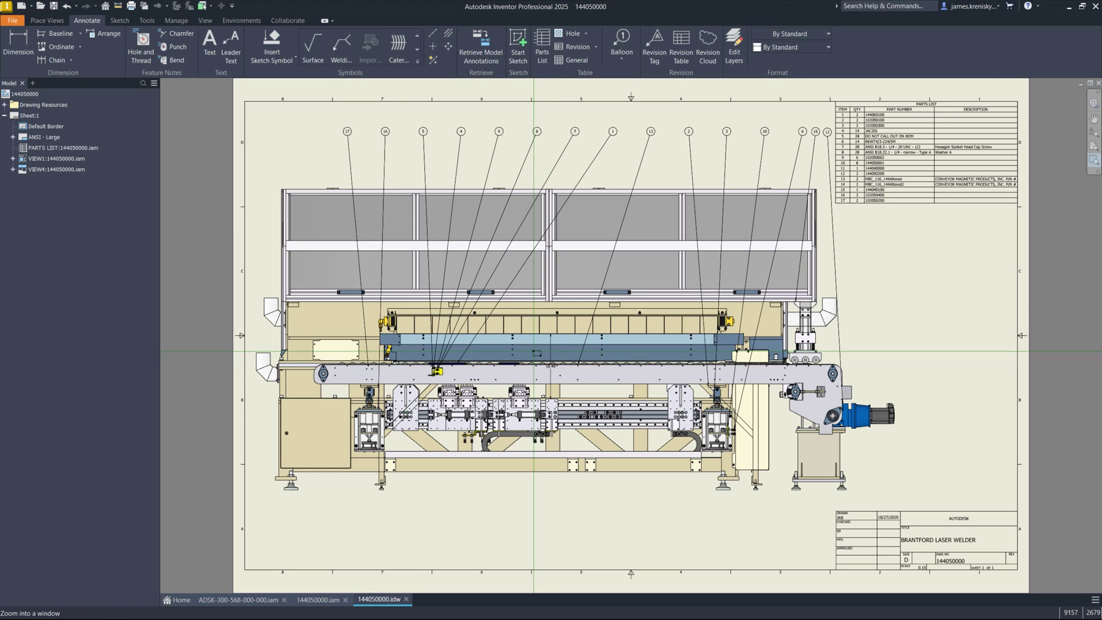
drag(526, 366, 599, 395)
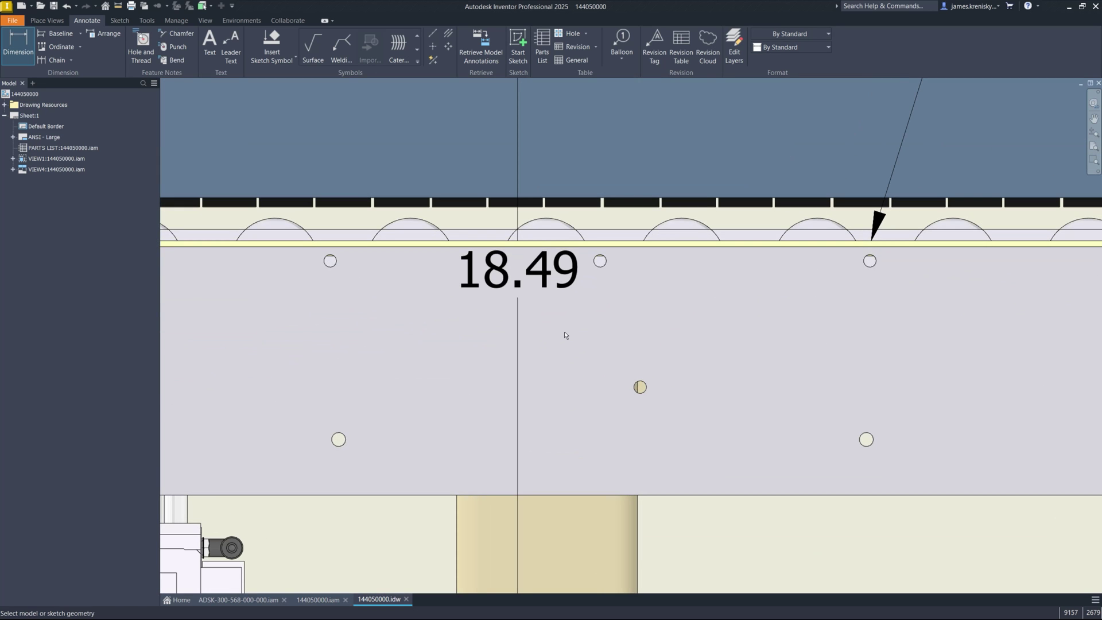
- Give the 18.49 dimension text a white background fill
double_click(536, 278)
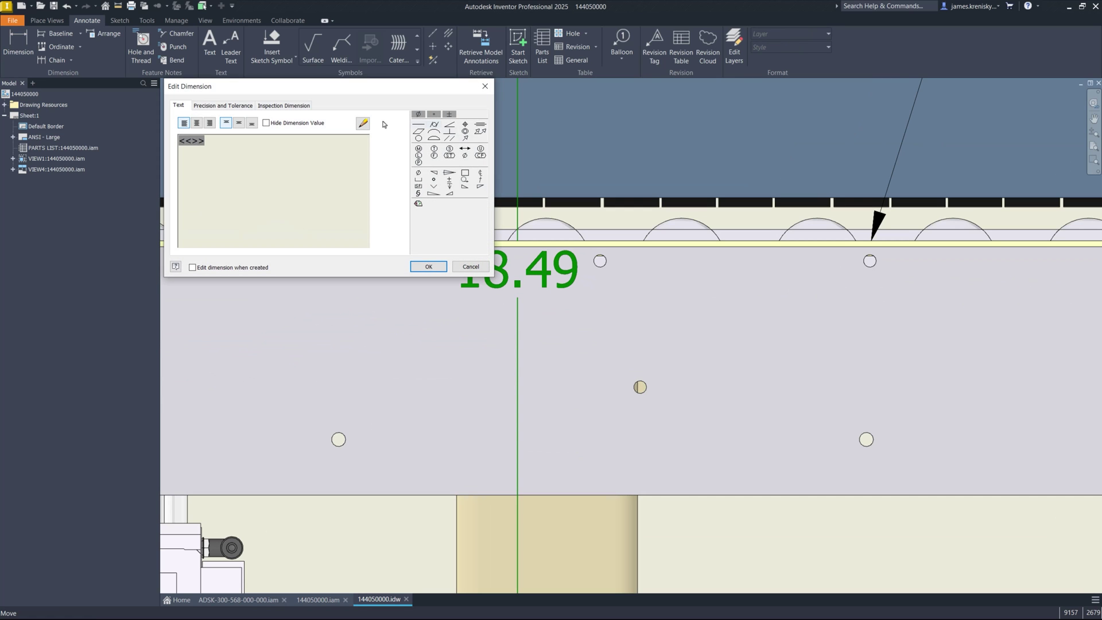
click(363, 123)
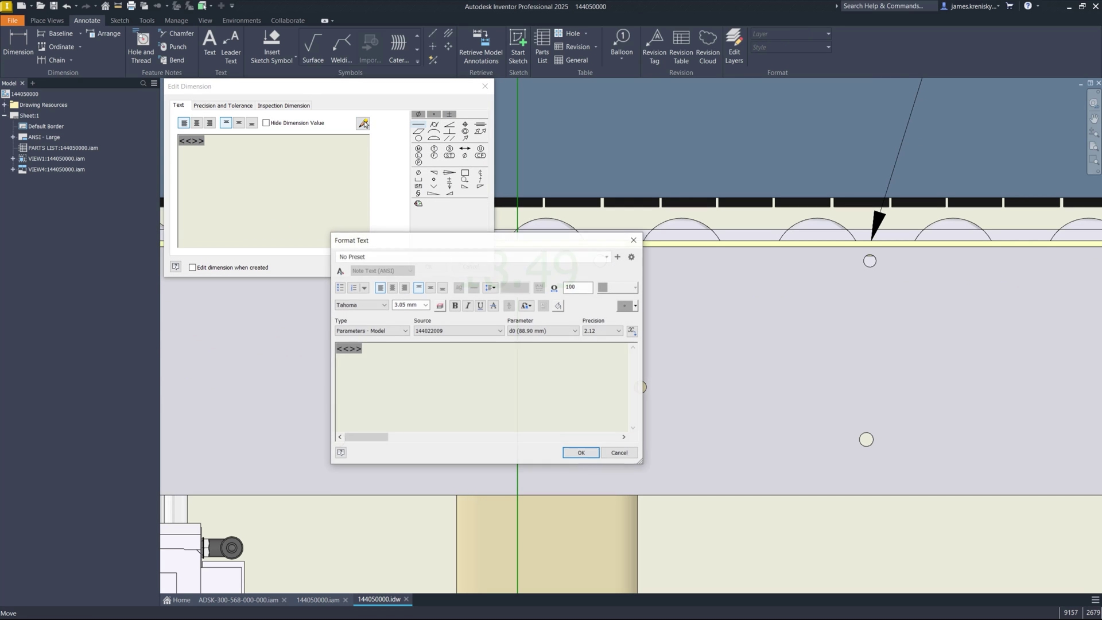
click(558, 305)
click(533, 359)
click(451, 431)
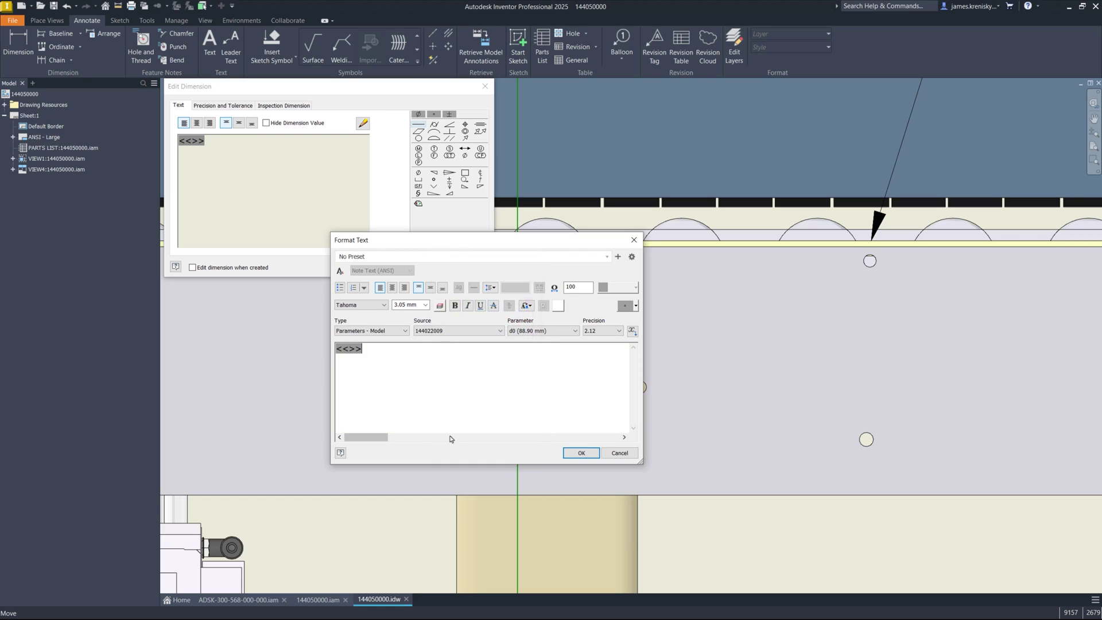
click(581, 453)
click(421, 267)
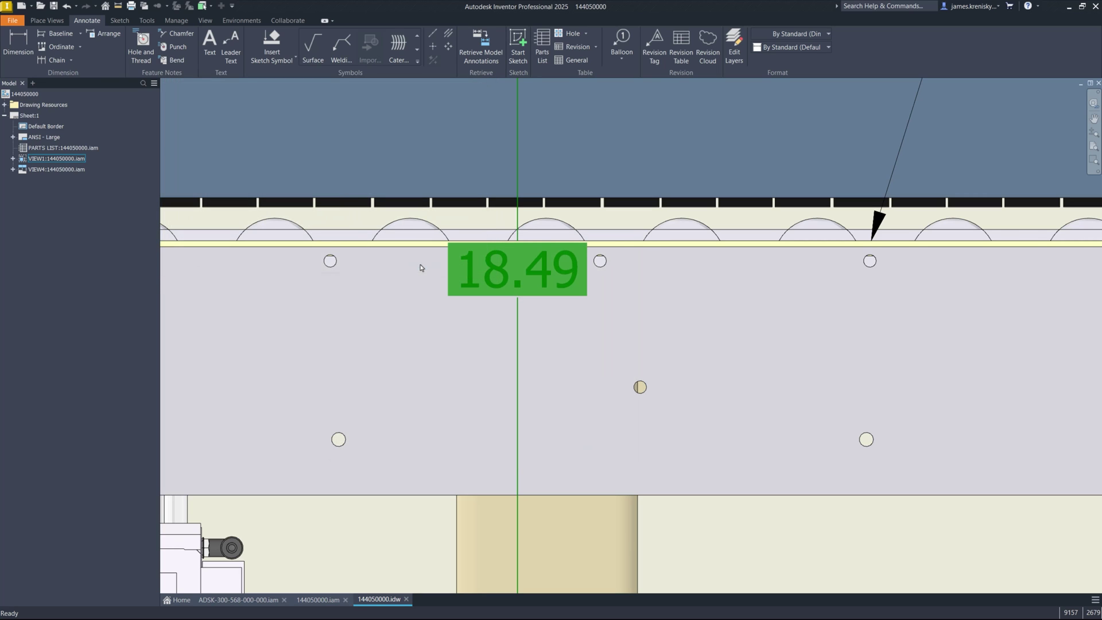
click(365, 528)
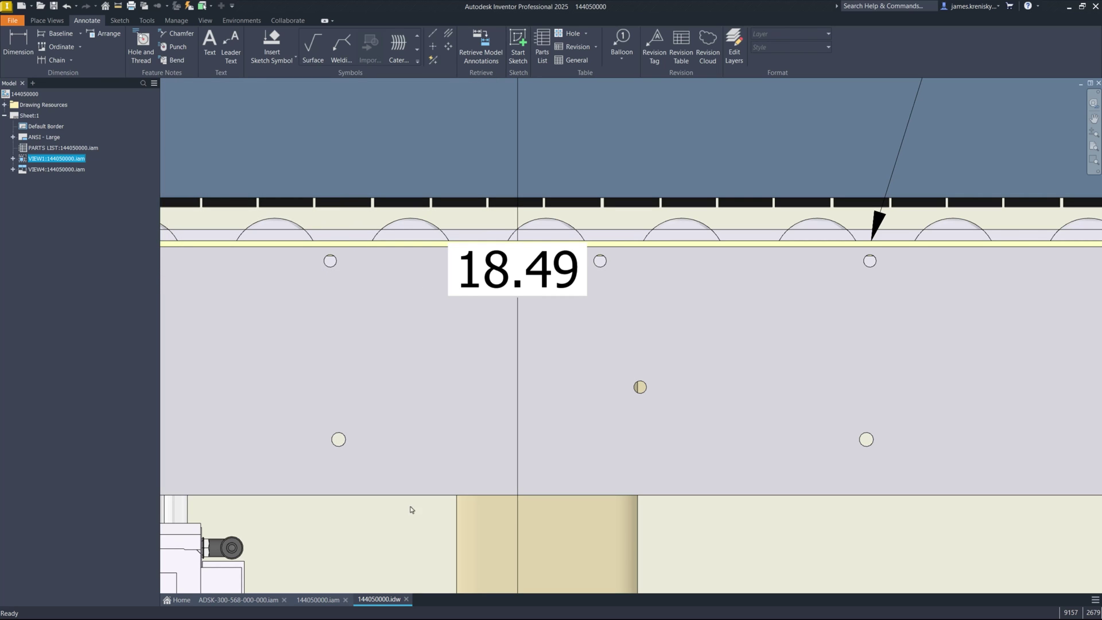
click(1095, 146)
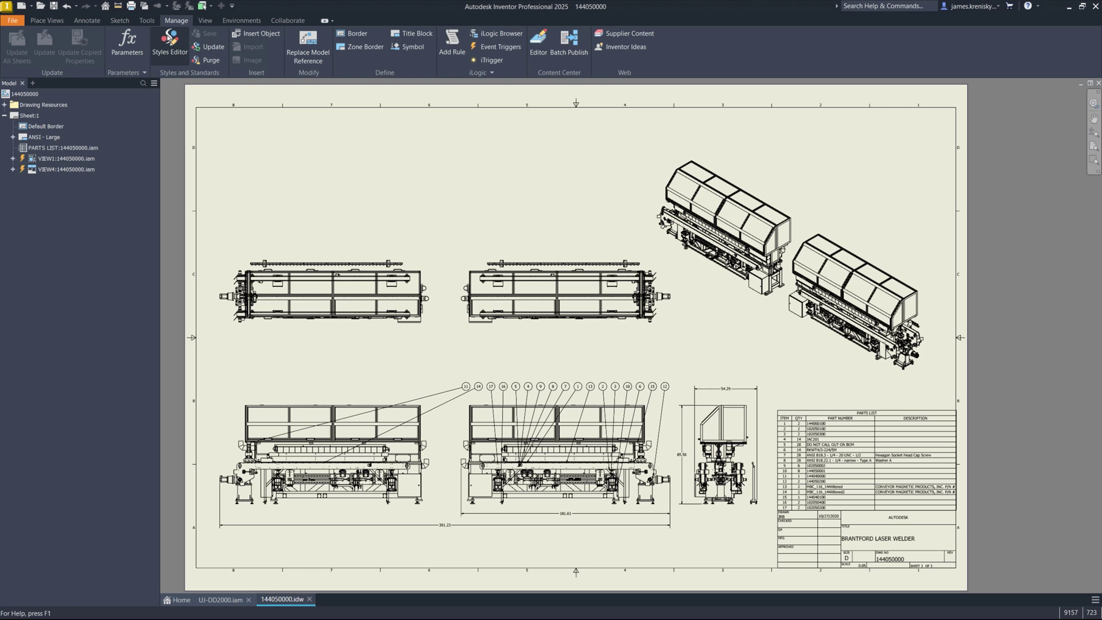
- Sort the Parts List (ANSI) style by ITEM in descending order
click(169, 41)
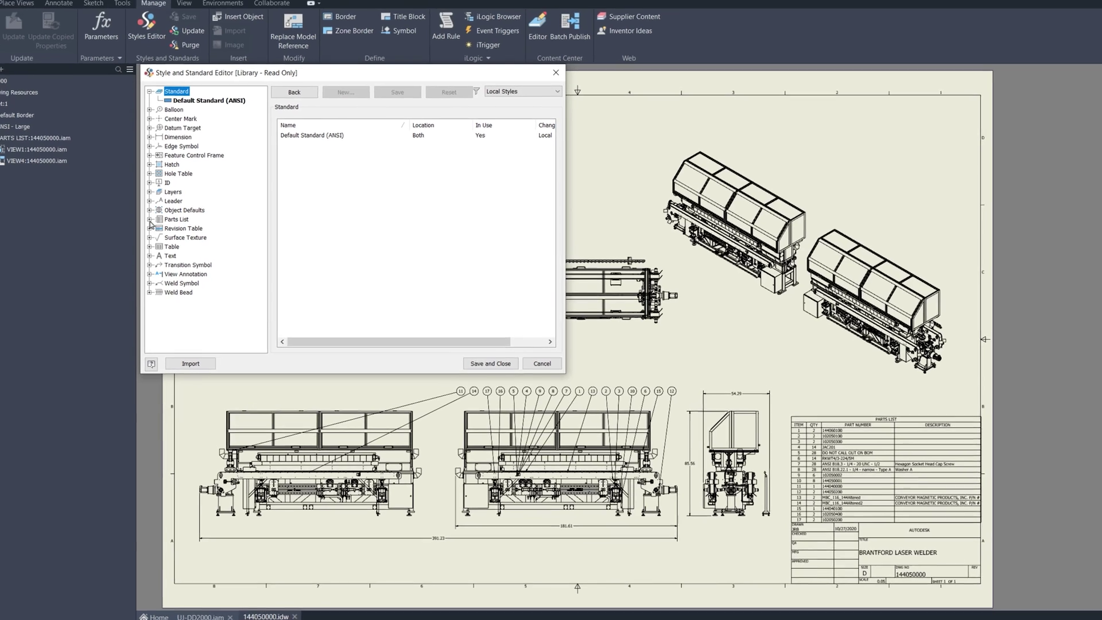
double_click(189, 225)
click(208, 251)
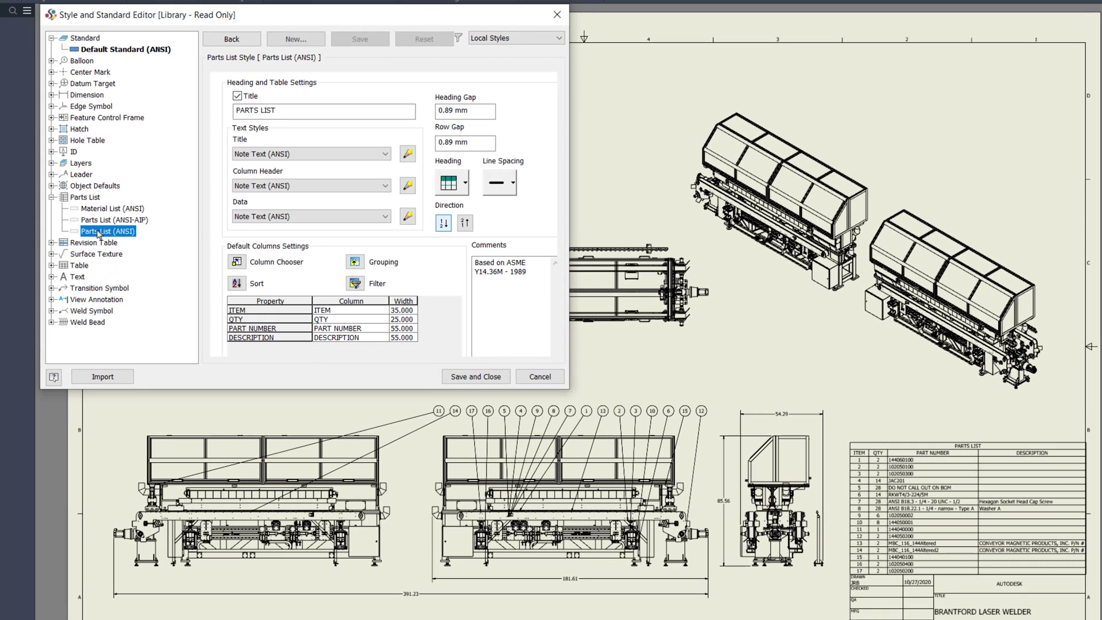
click(239, 283)
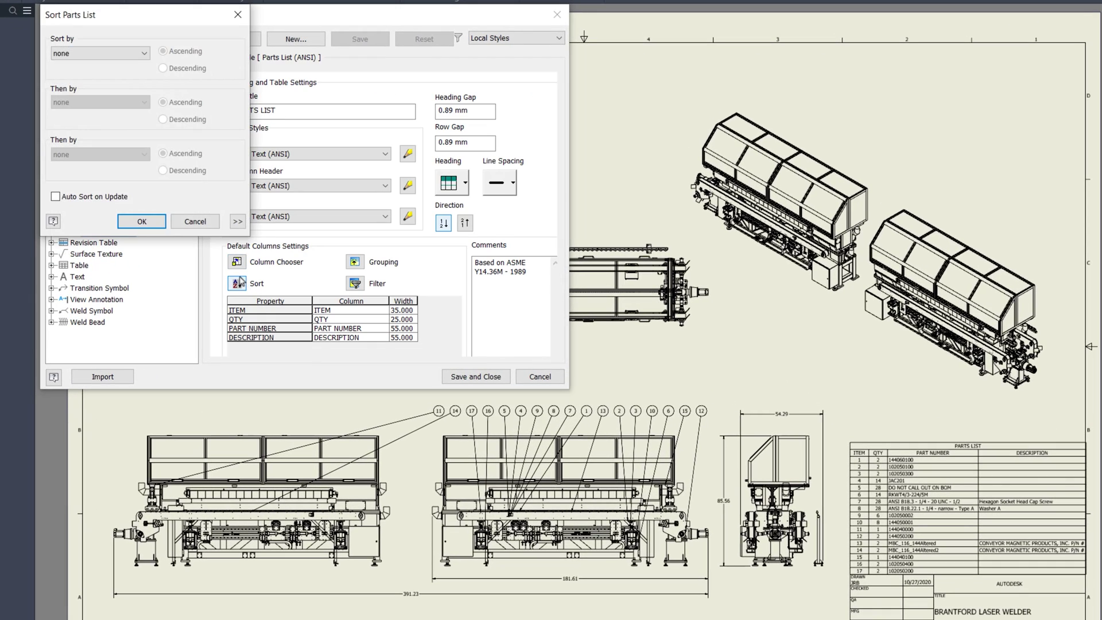
click(145, 53)
click(90, 69)
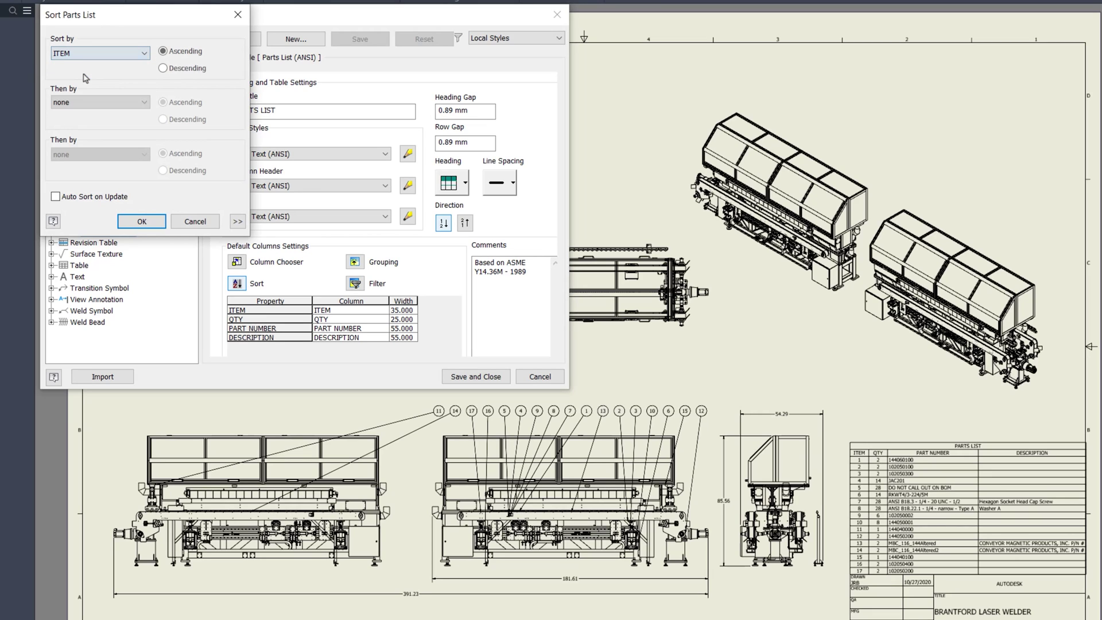
click(162, 69)
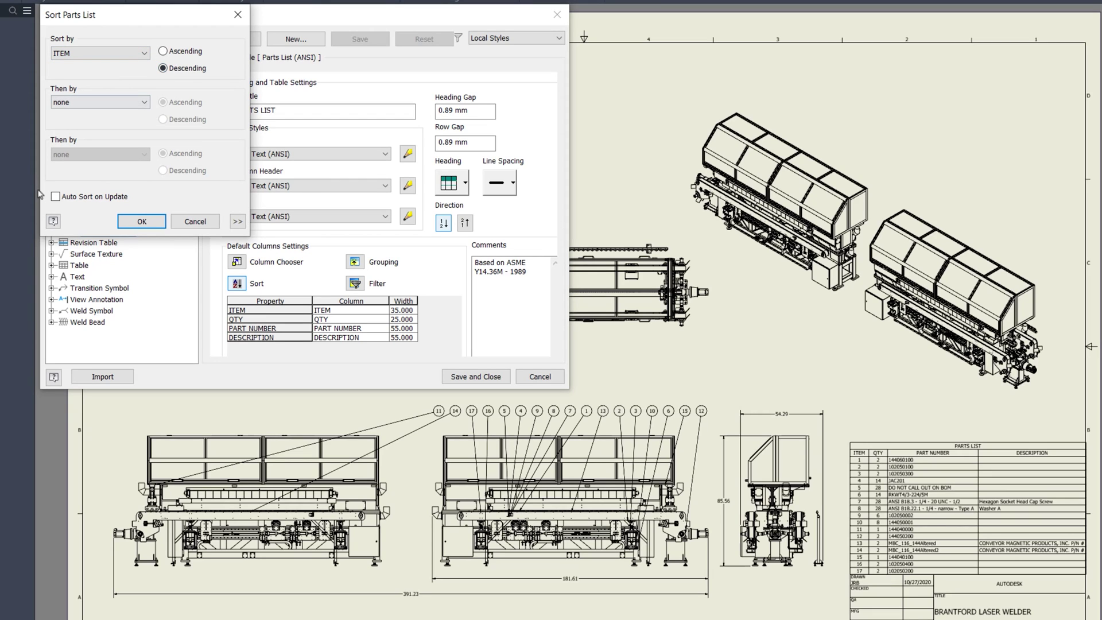
click(141, 221)
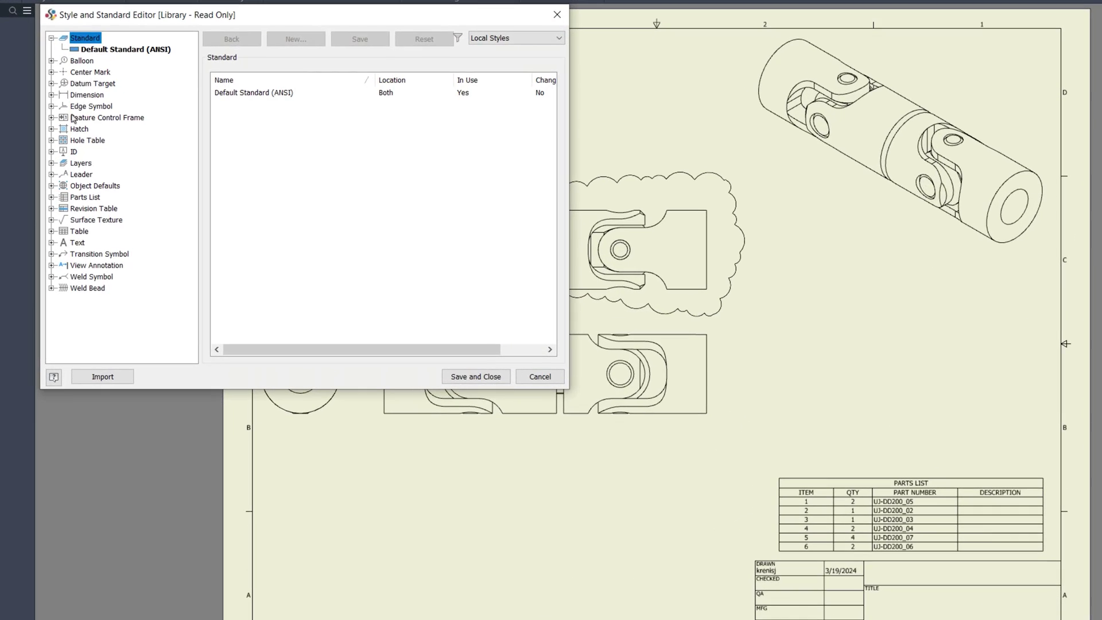
- Make Revision Table (ANSI) indexes alphabetic and save the styles
click(51, 209)
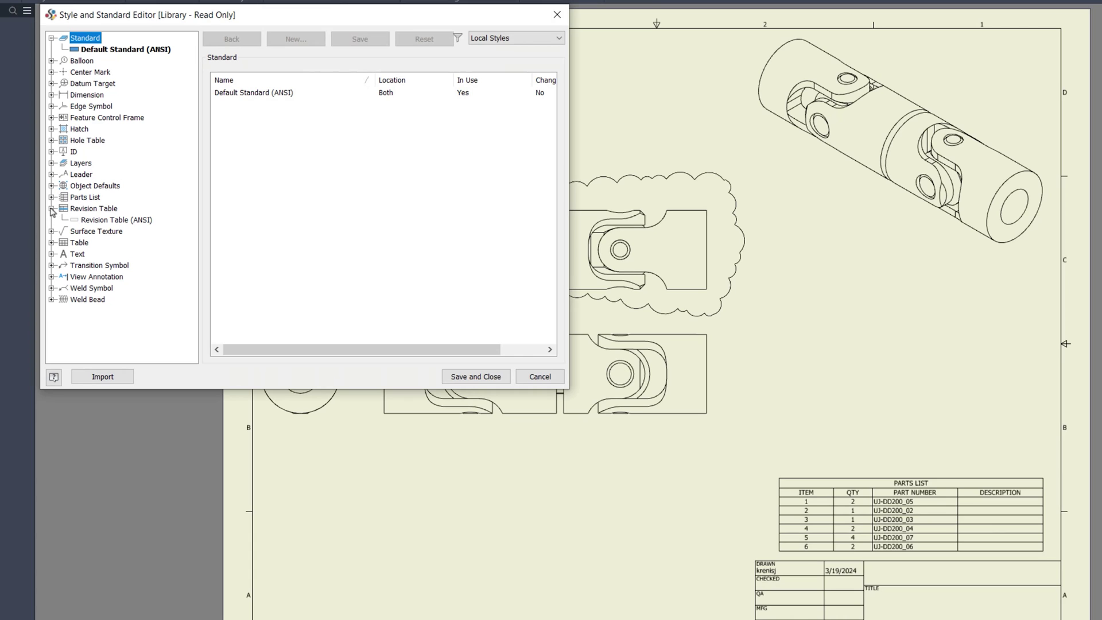
click(108, 220)
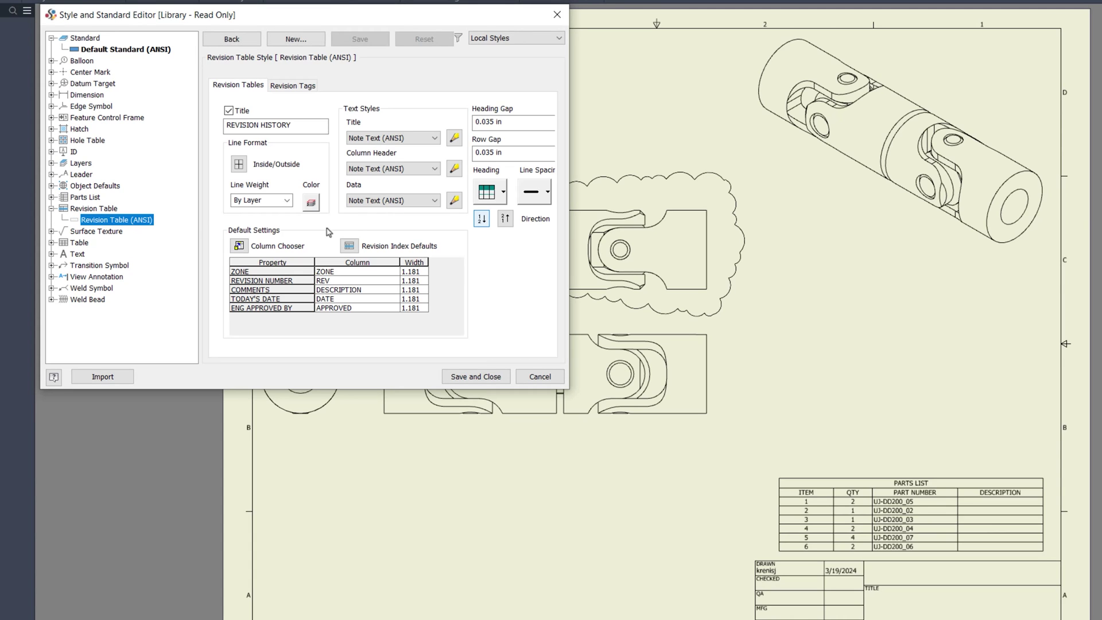
click(349, 247)
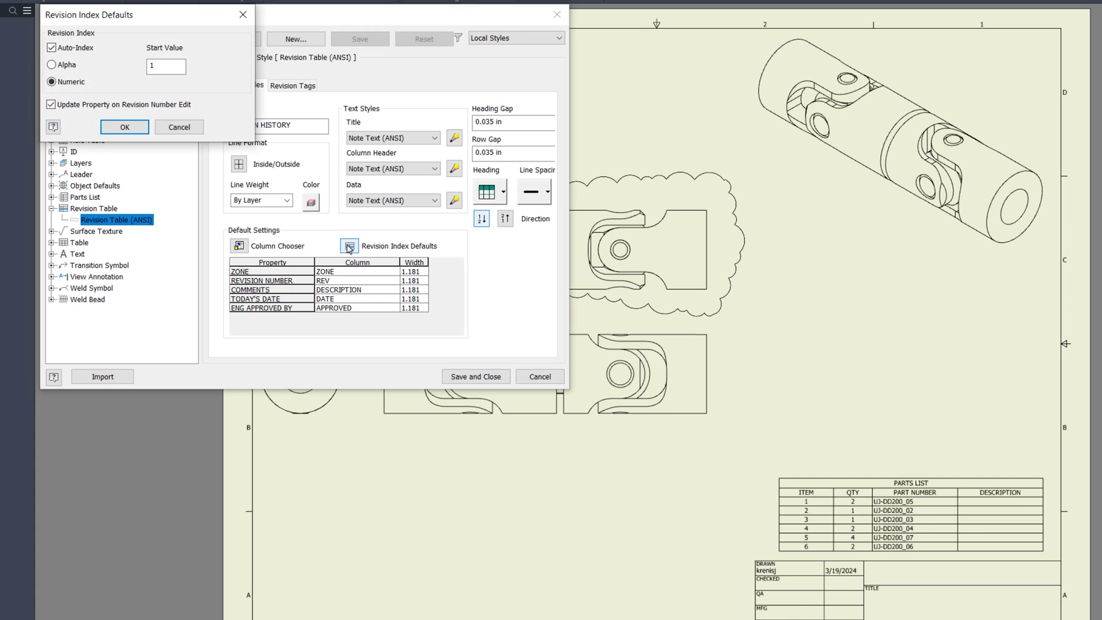
click(65, 67)
click(124, 127)
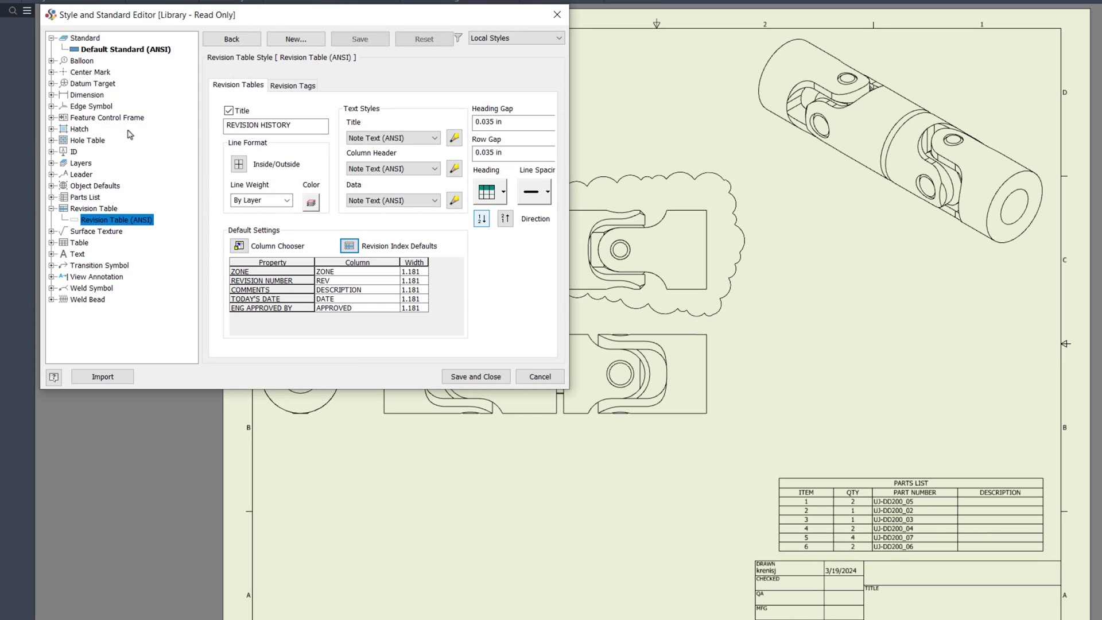
click(486, 377)
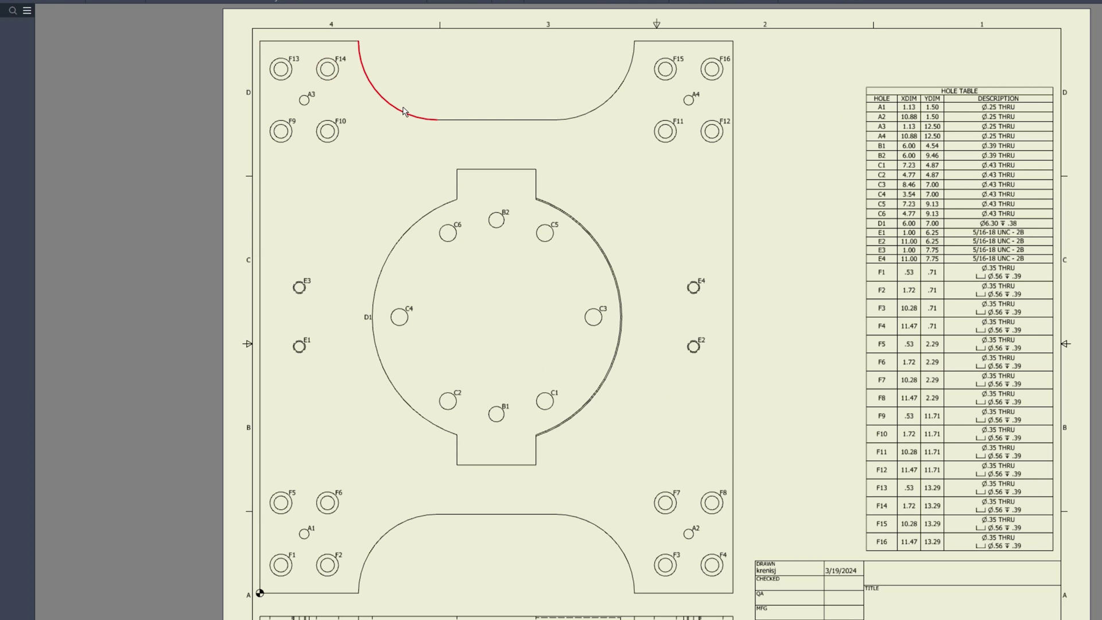
- Dimension the top notch arc as R2.00 and bring up the dimension's options
click(411, 112)
click(497, 72)
right_click(503, 80)
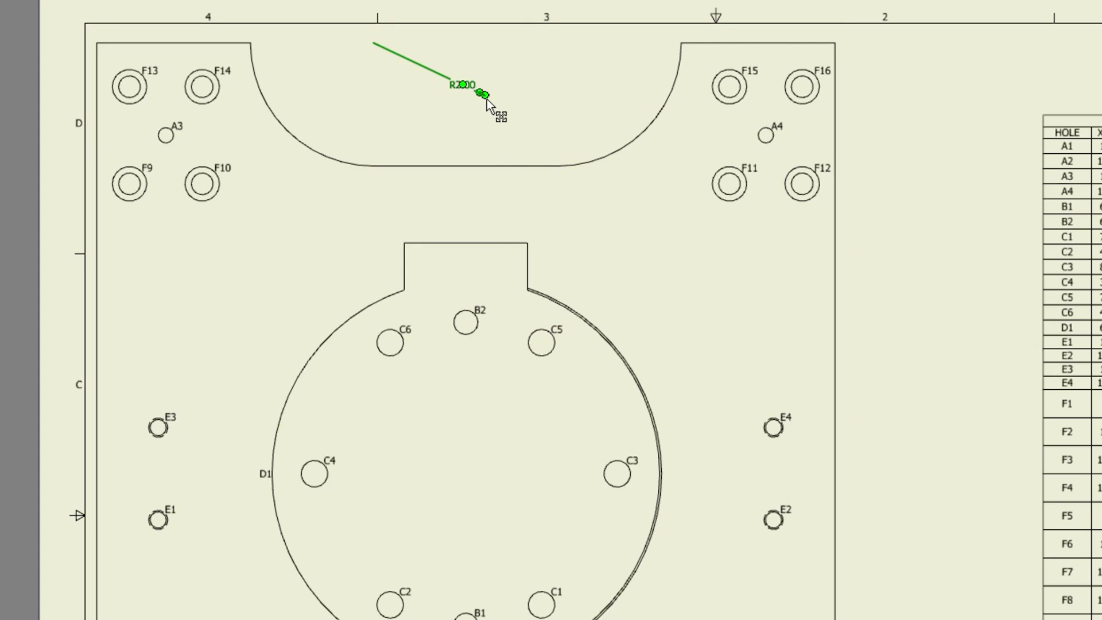
right_click(486, 97)
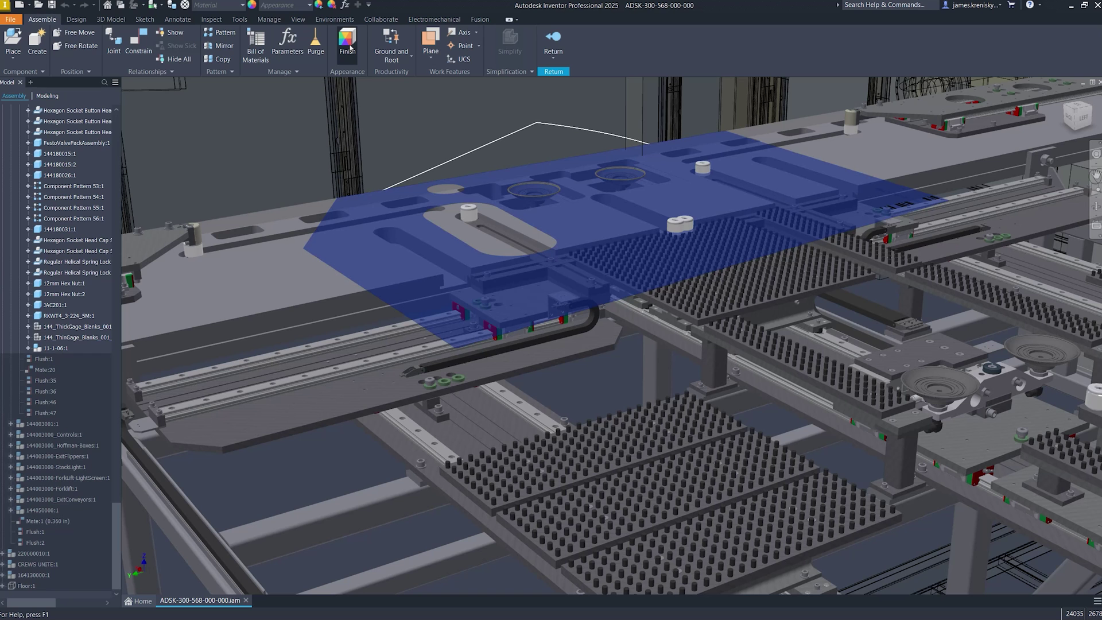
- Launch Finish from the Assemble ribbon to bring up the Finish Properties panel
click(347, 43)
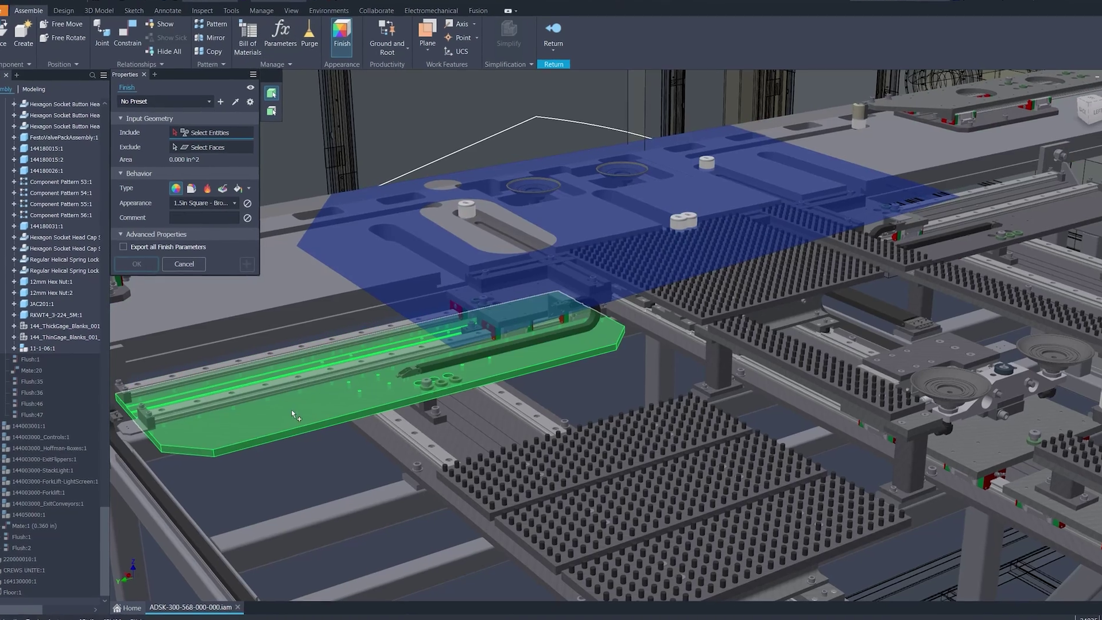
- Apply a Brushed appearance finish to the plate, excluding one of its faces
click(300, 413)
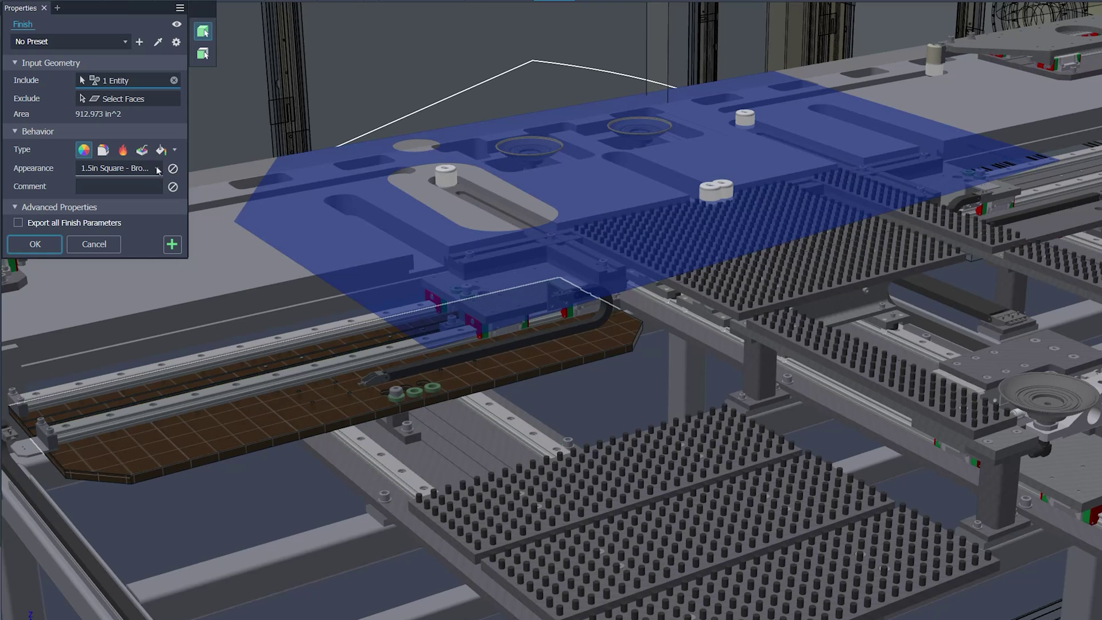
click(157, 168)
scroll(281, 195, down, 5)
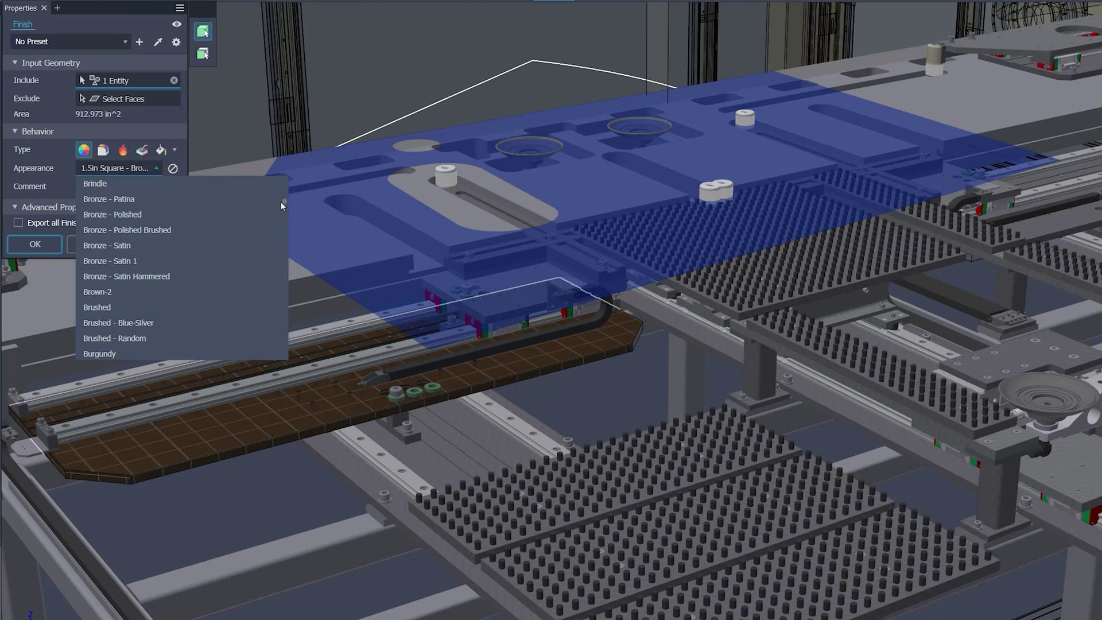
click(133, 307)
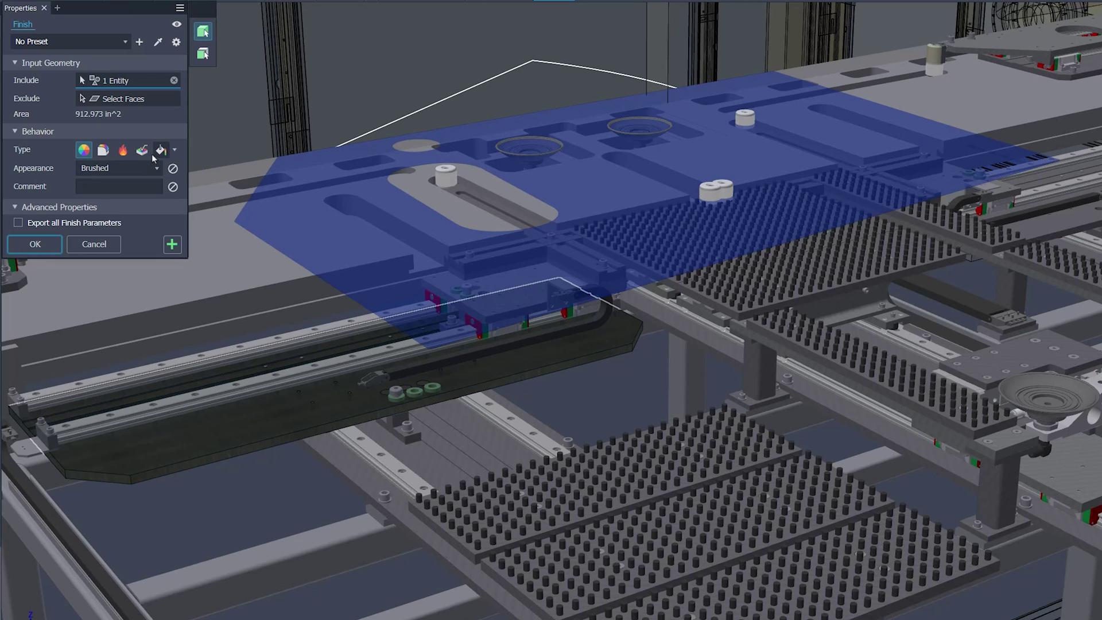
click(135, 100)
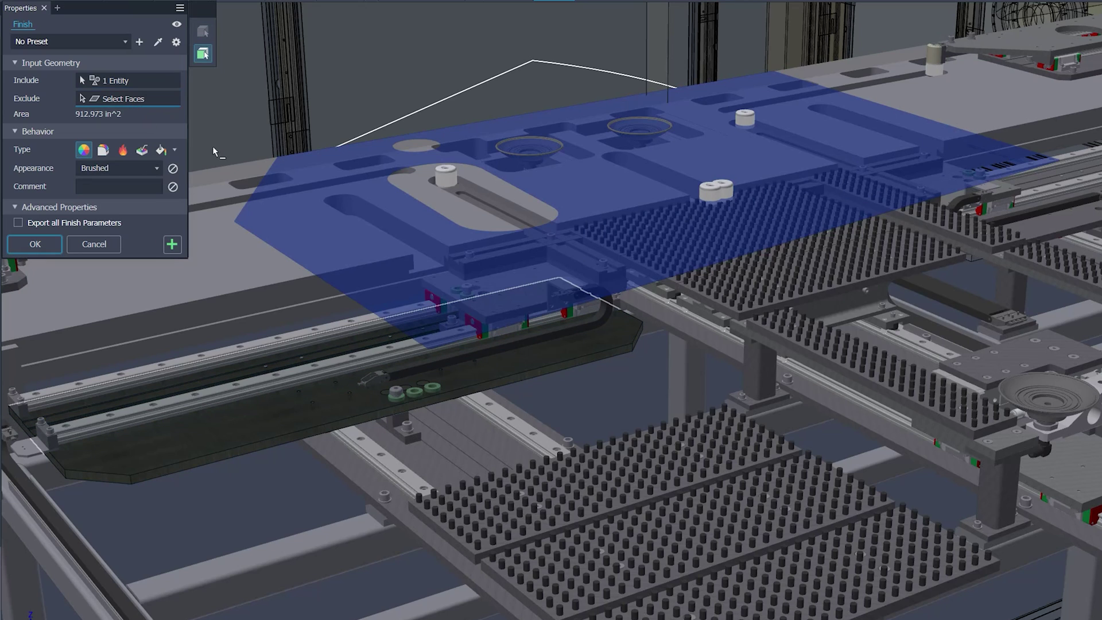
click(249, 413)
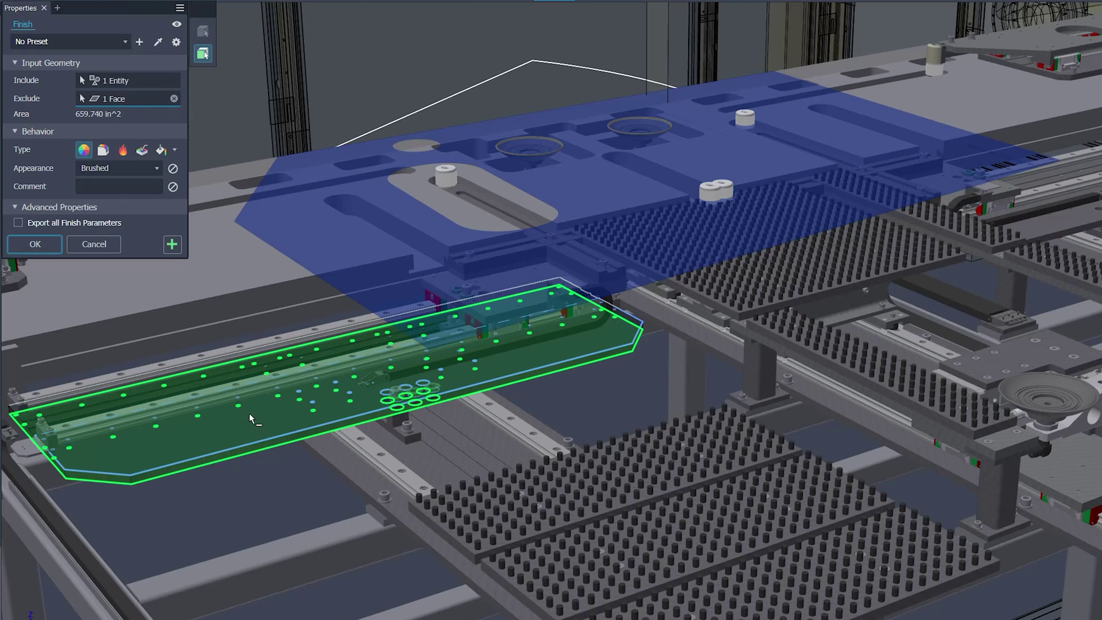
click(172, 244)
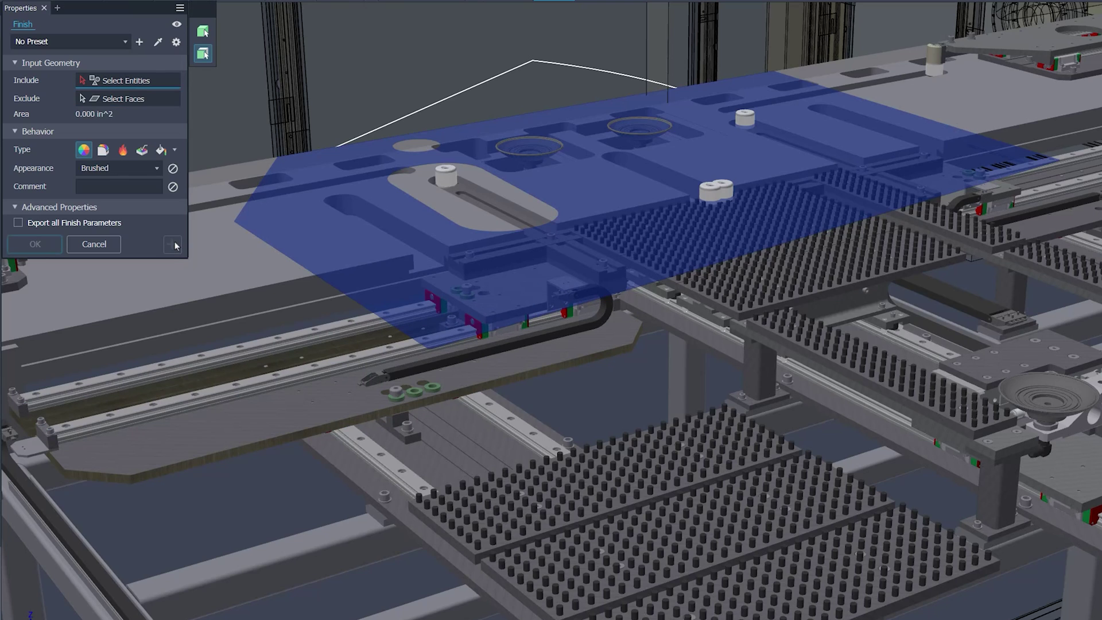
- Add a Polishing process finish with cleared descriptions to the lower base plate
click(142, 149)
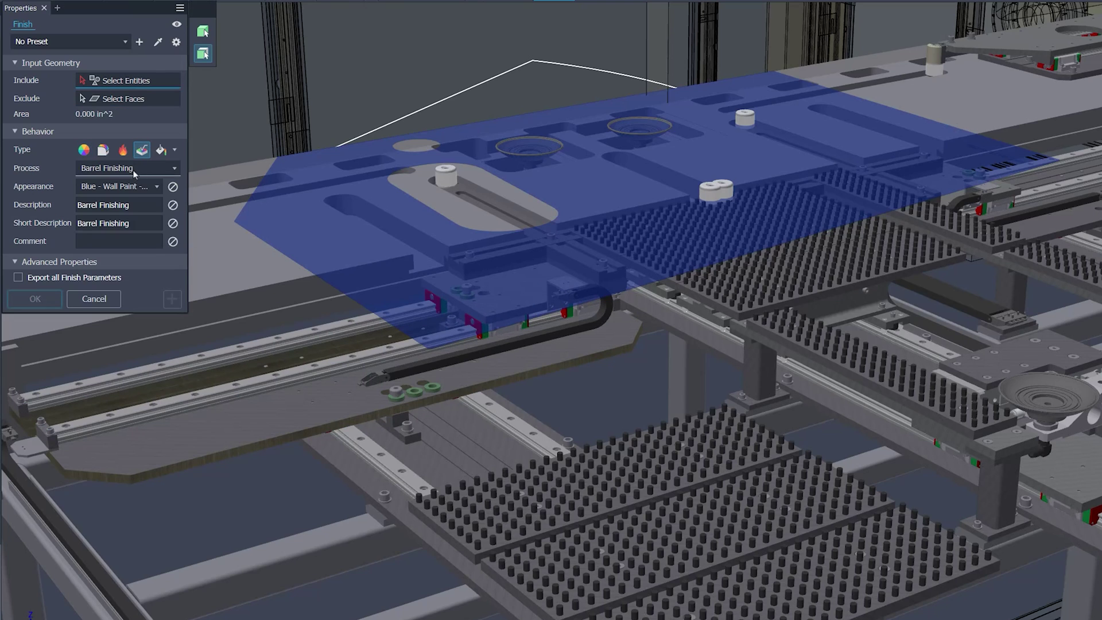
click(134, 171)
click(117, 246)
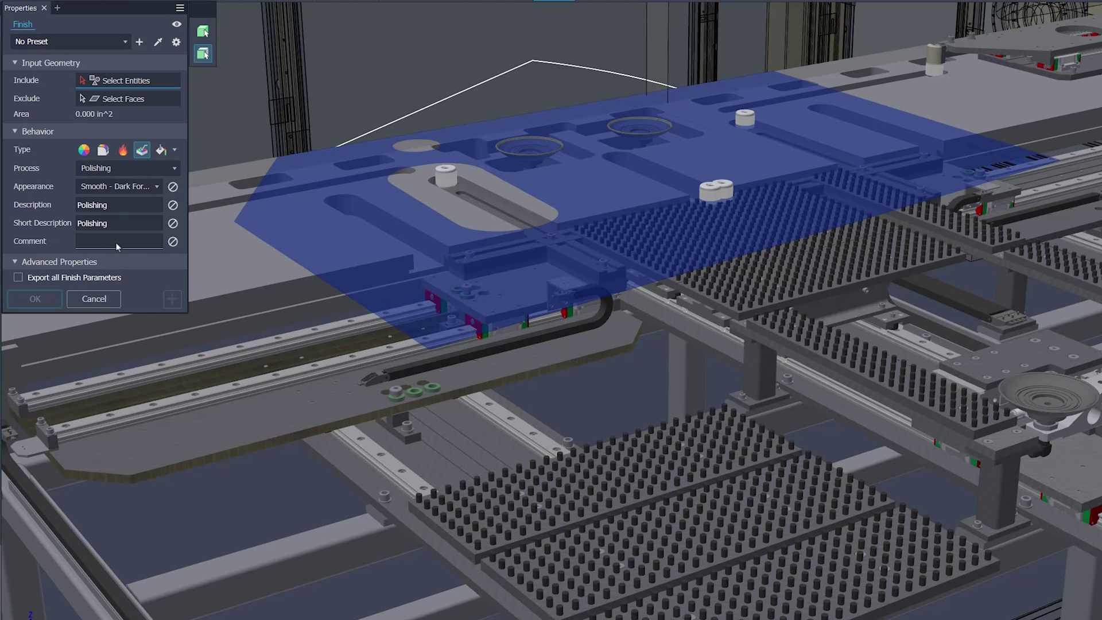
click(173, 242)
click(172, 223)
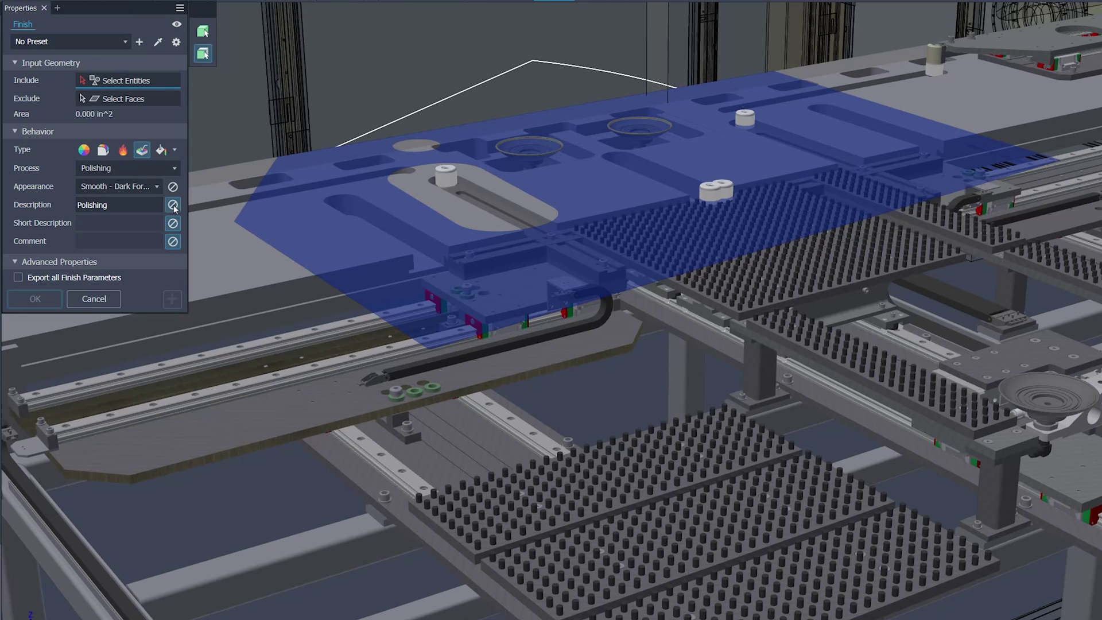
click(172, 205)
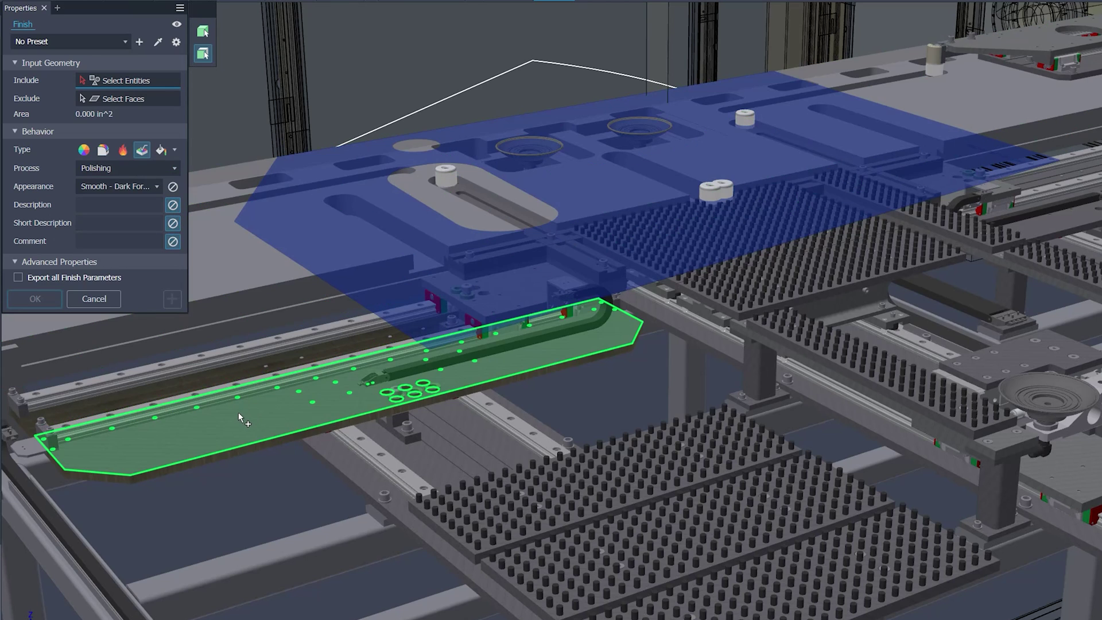
click(238, 412)
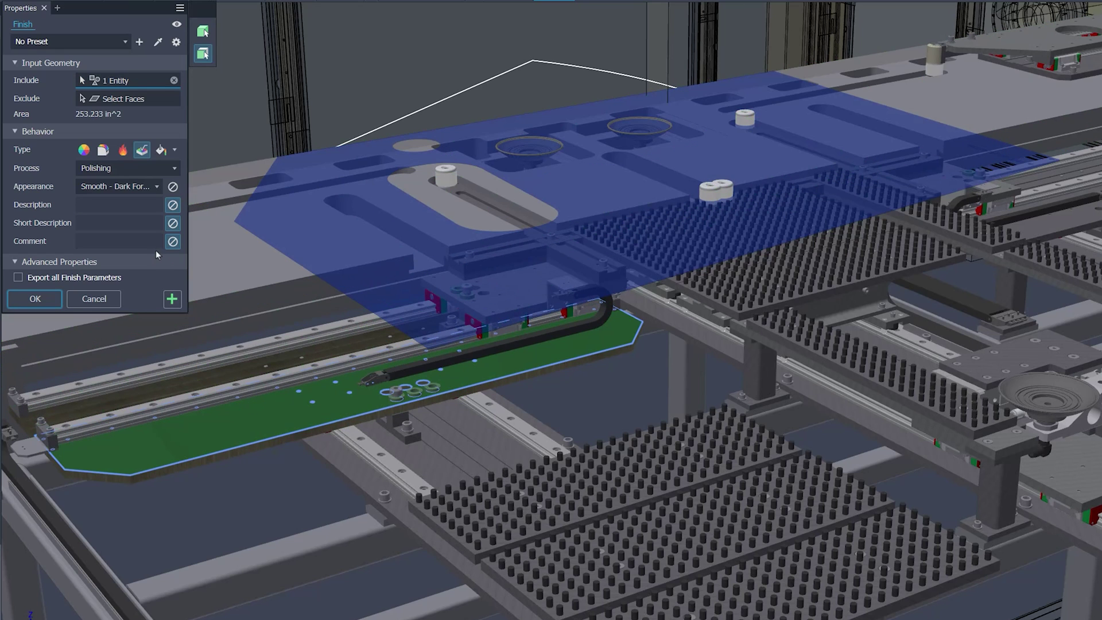
click(35, 298)
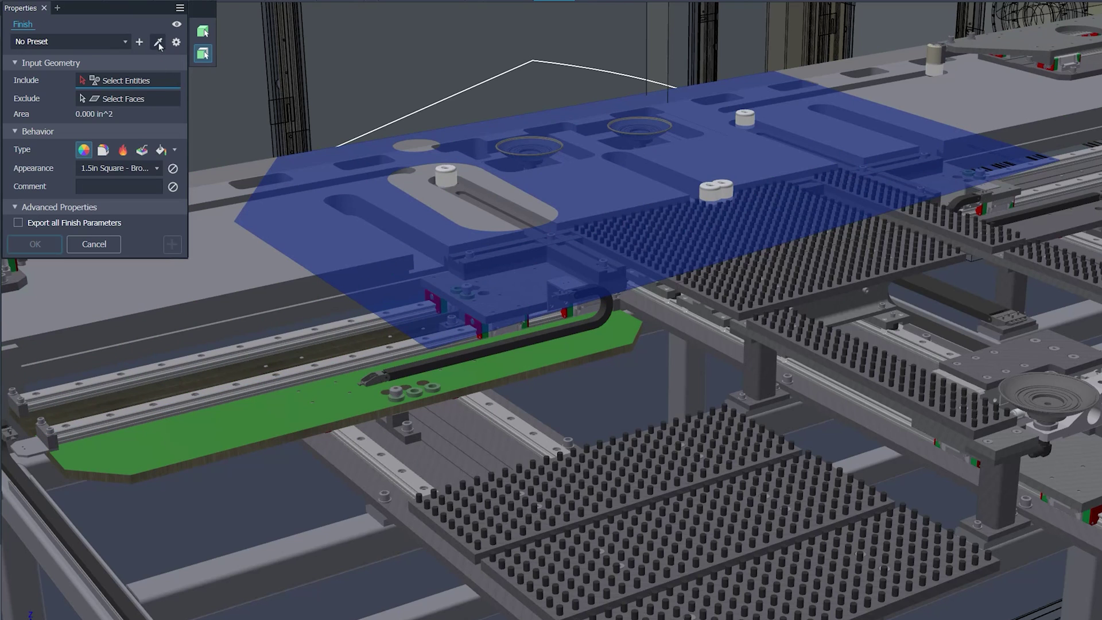
- Copy the green plate's Polishing finish onto a second plate, then open the finish library folder
click(157, 42)
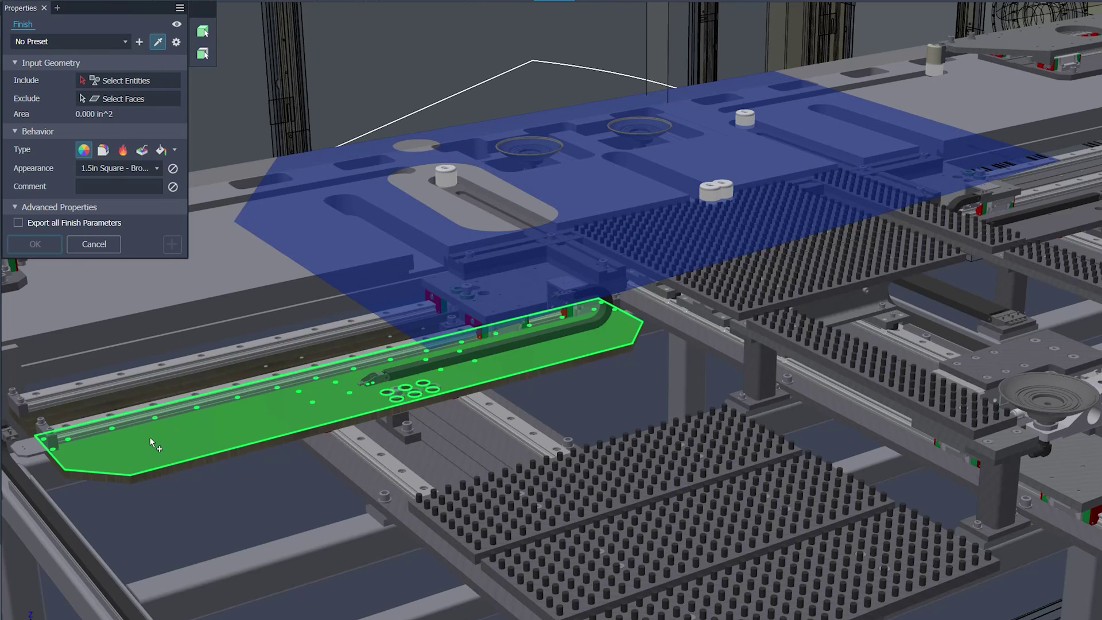
click(166, 449)
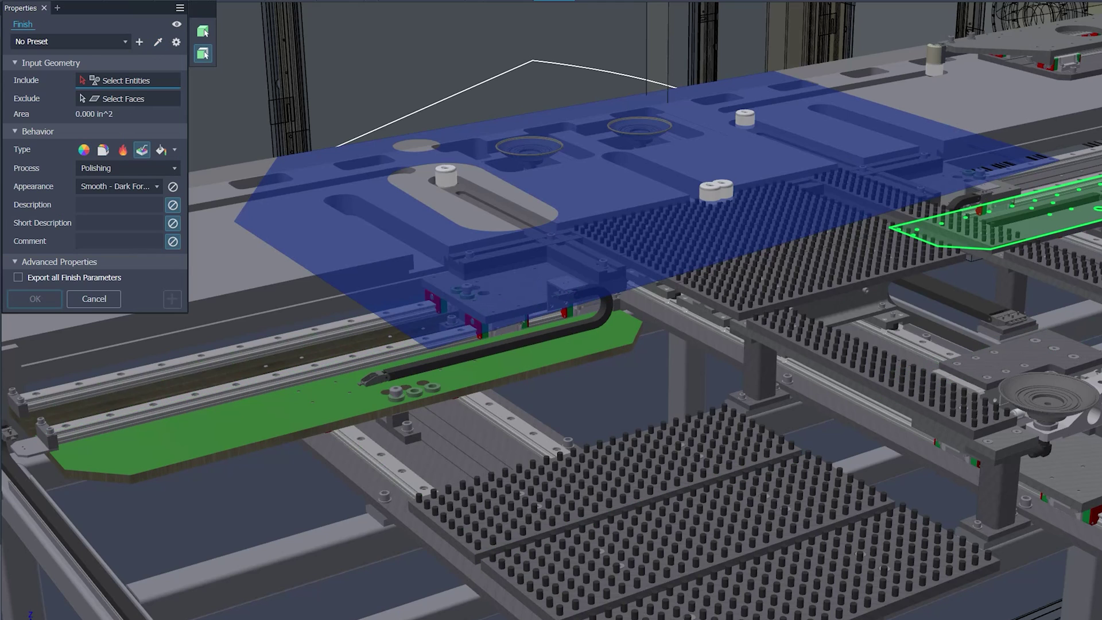
click(975, 223)
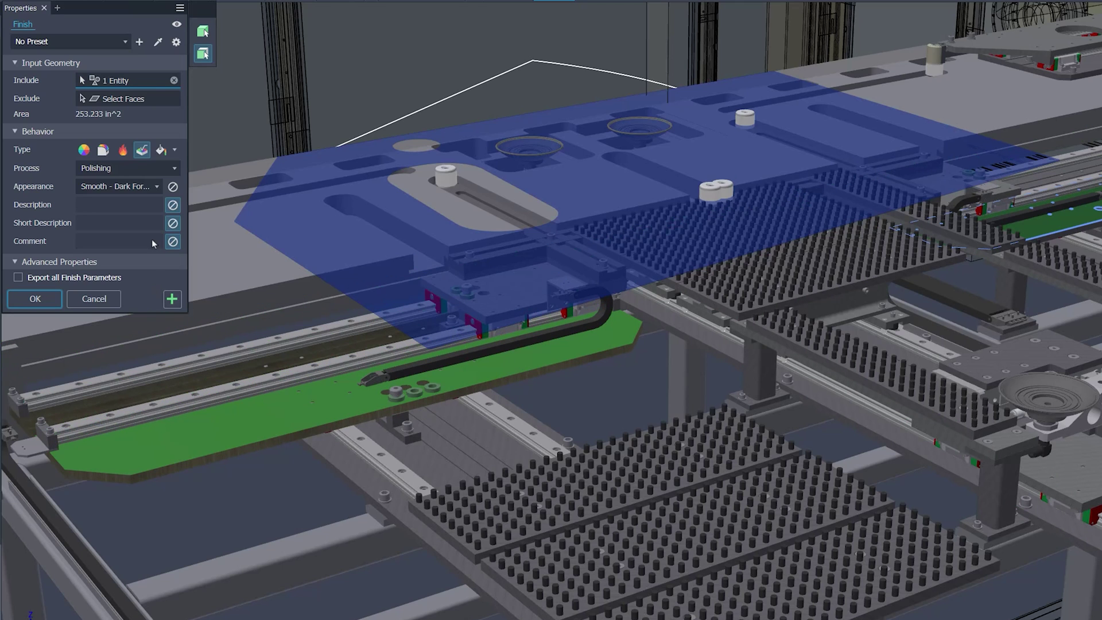
click(181, 8)
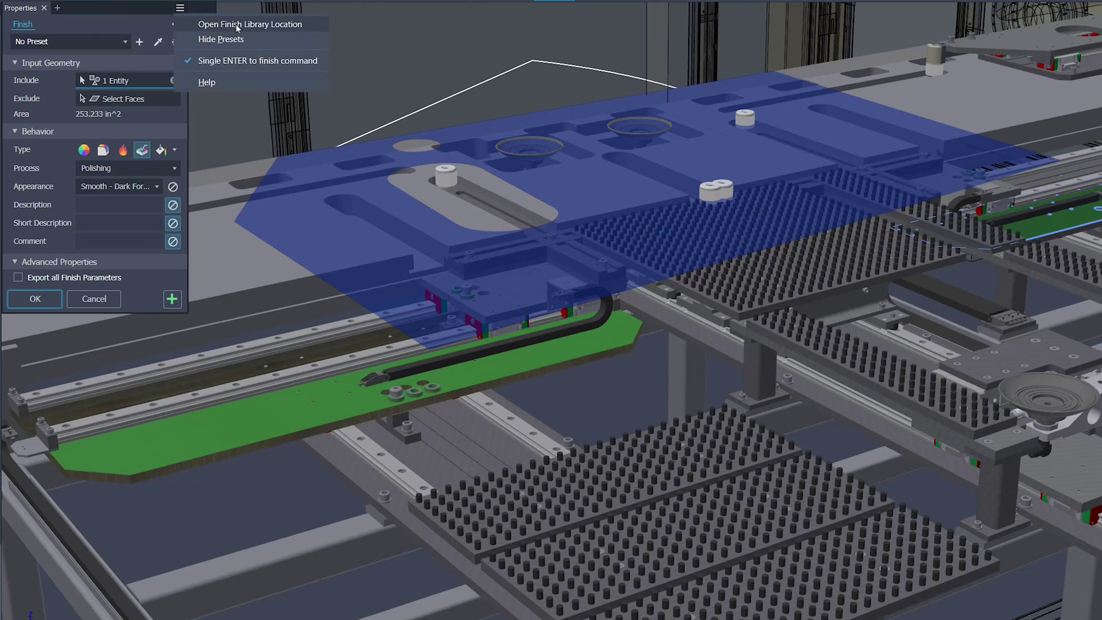
click(309, 26)
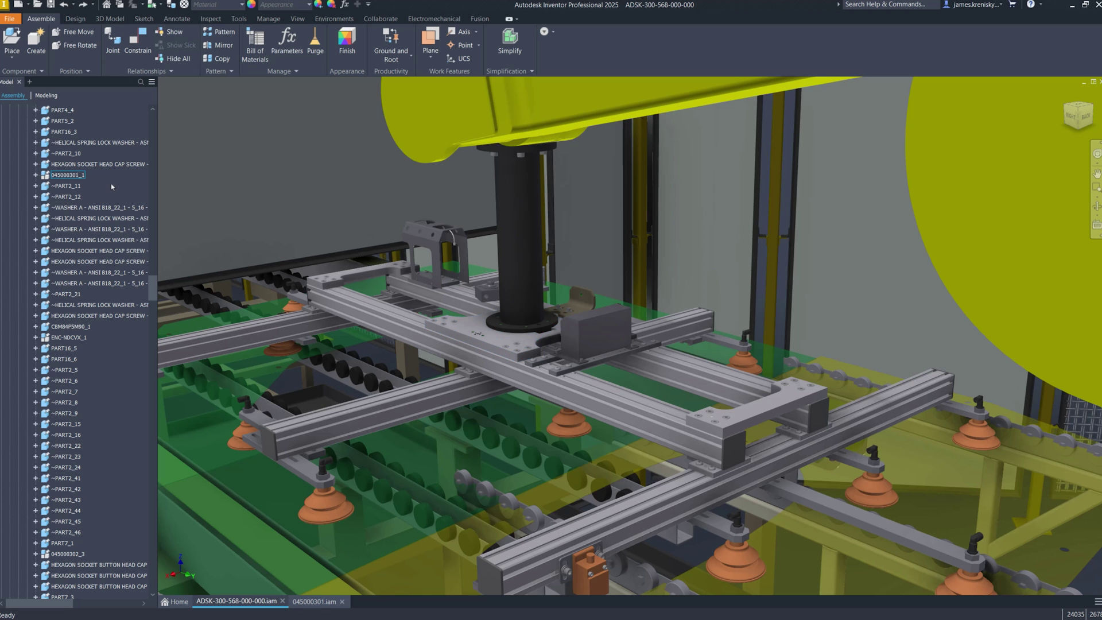
- Open the 045000301 part and turn to an edge-on front view of the plate
right_click(76, 175)
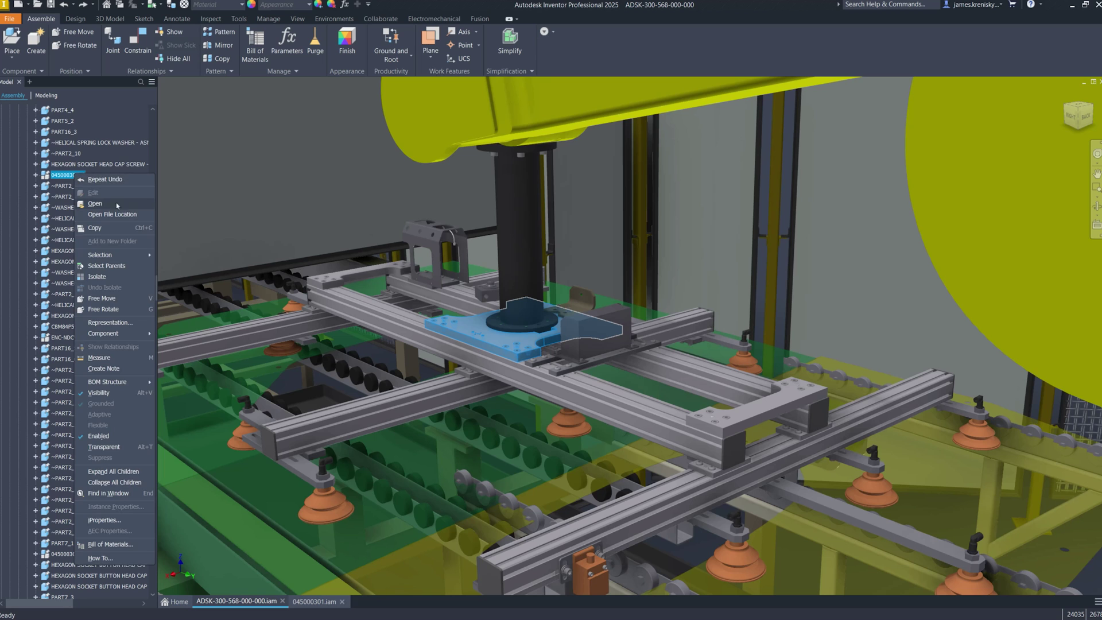
key(Escape)
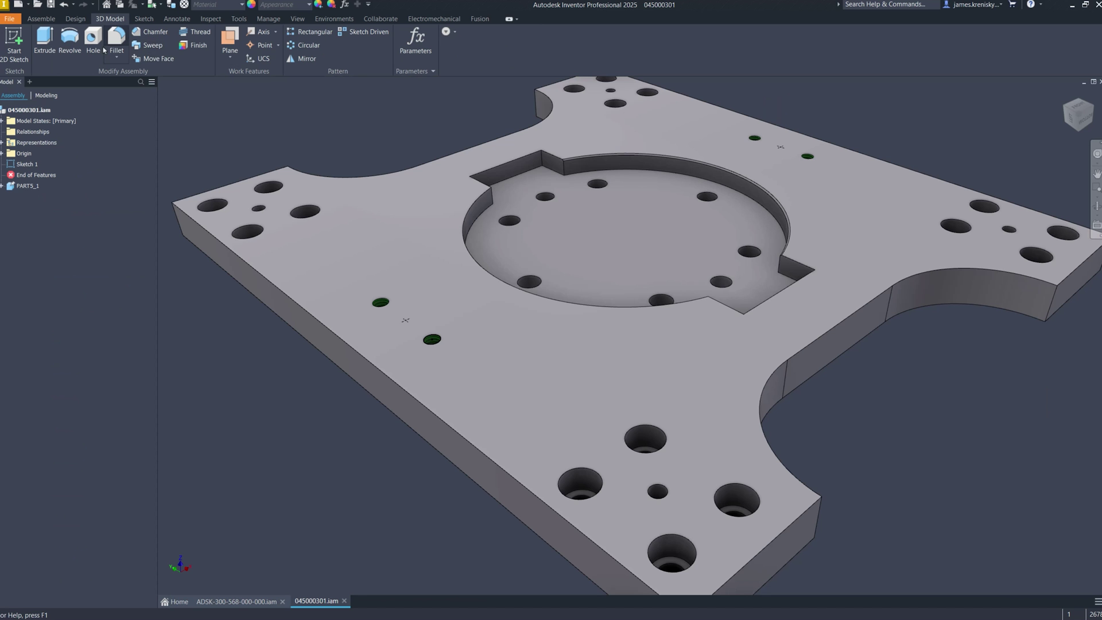
click(93, 40)
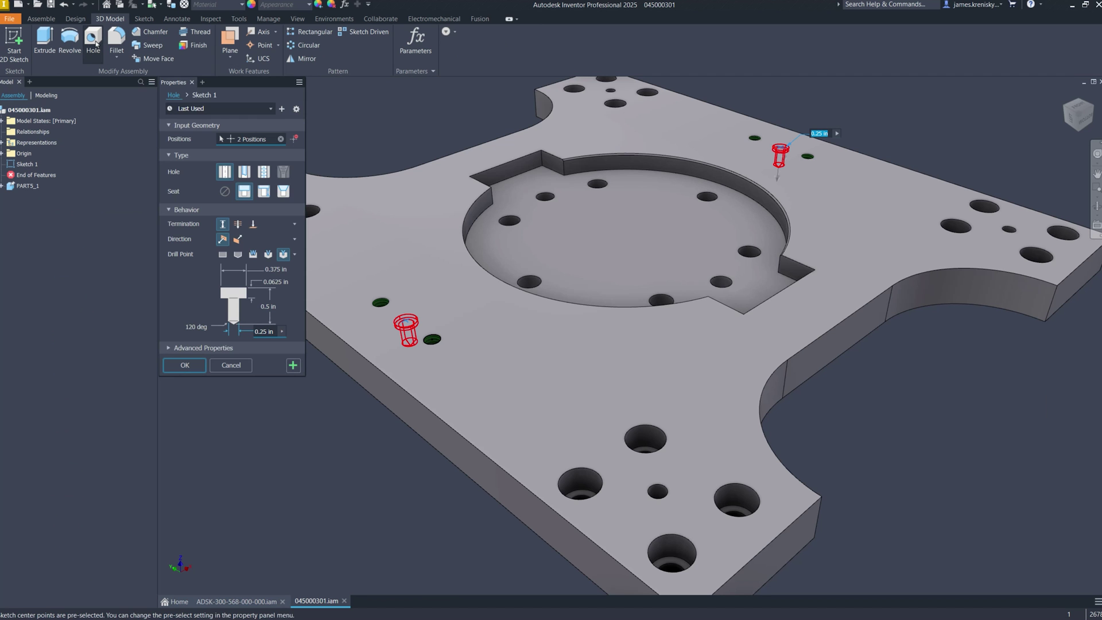
click(1074, 117)
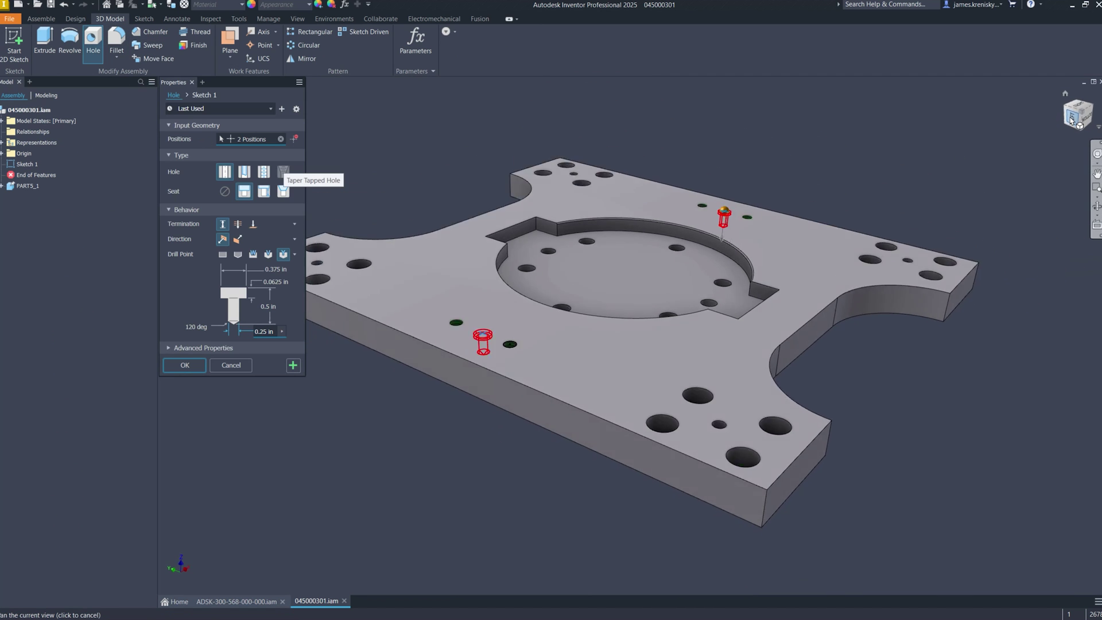
scroll(657, 341, up, 10)
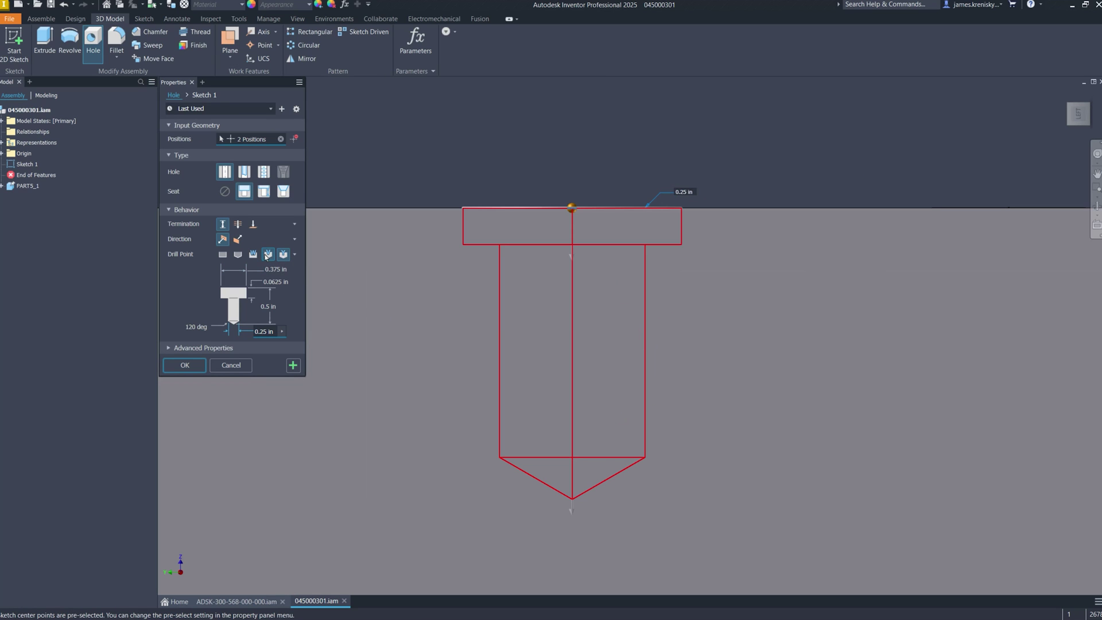
- Keep the hole's pointed drill tip and set the drill point angle to 114°
click(268, 253)
click(253, 253)
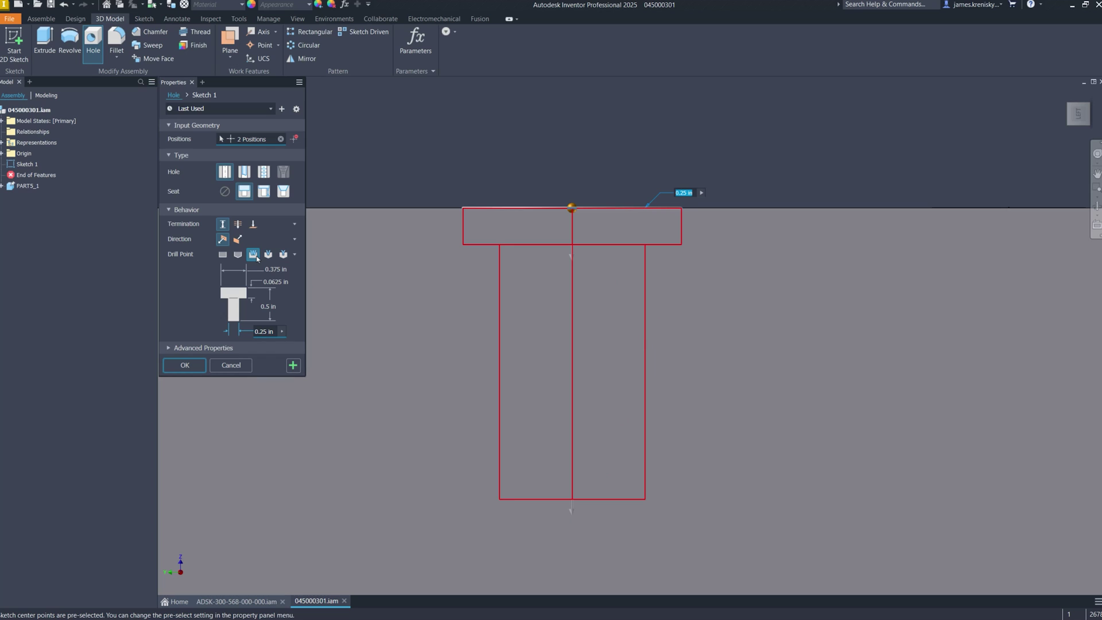
click(268, 253)
click(283, 253)
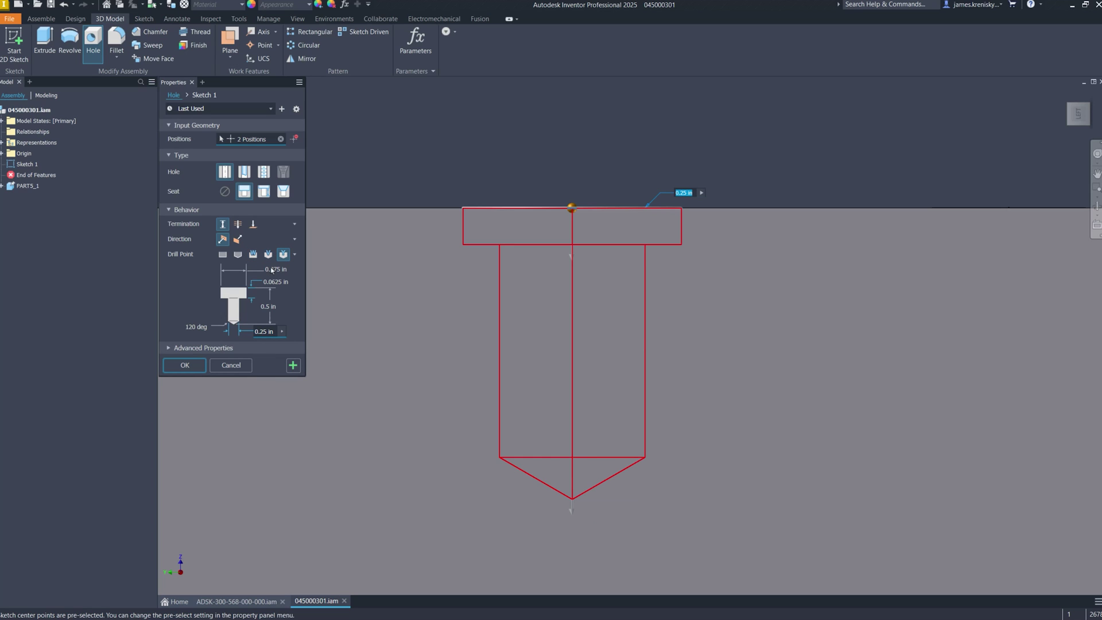
click(195, 326)
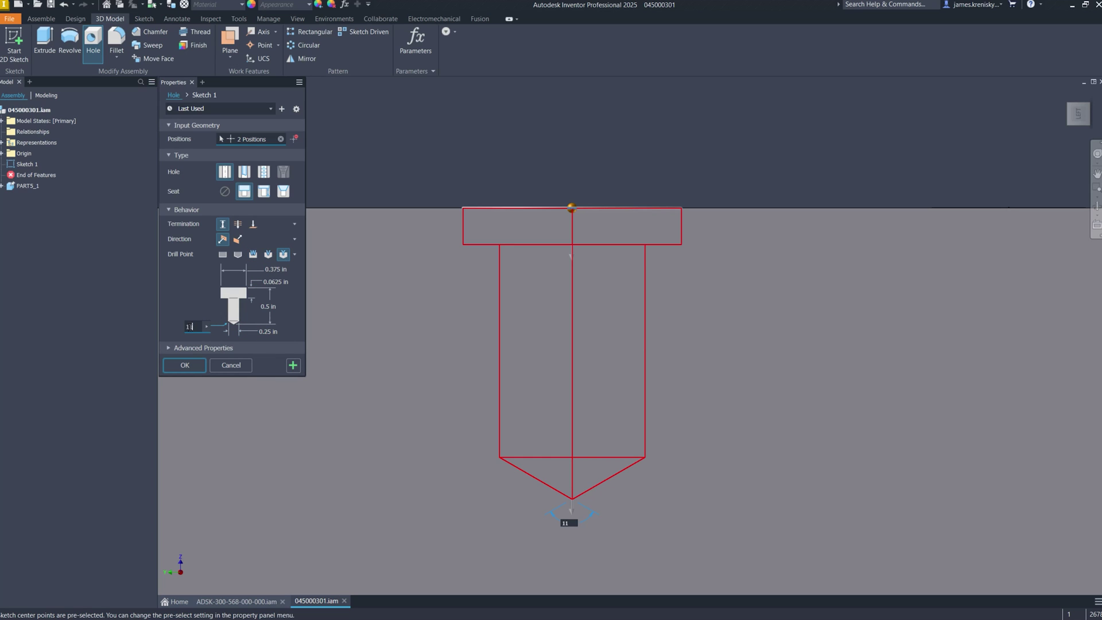
text(4)
- Set the hole diameter to 0.375 in and counterbore to 0.5 in, then create it
click(256, 332)
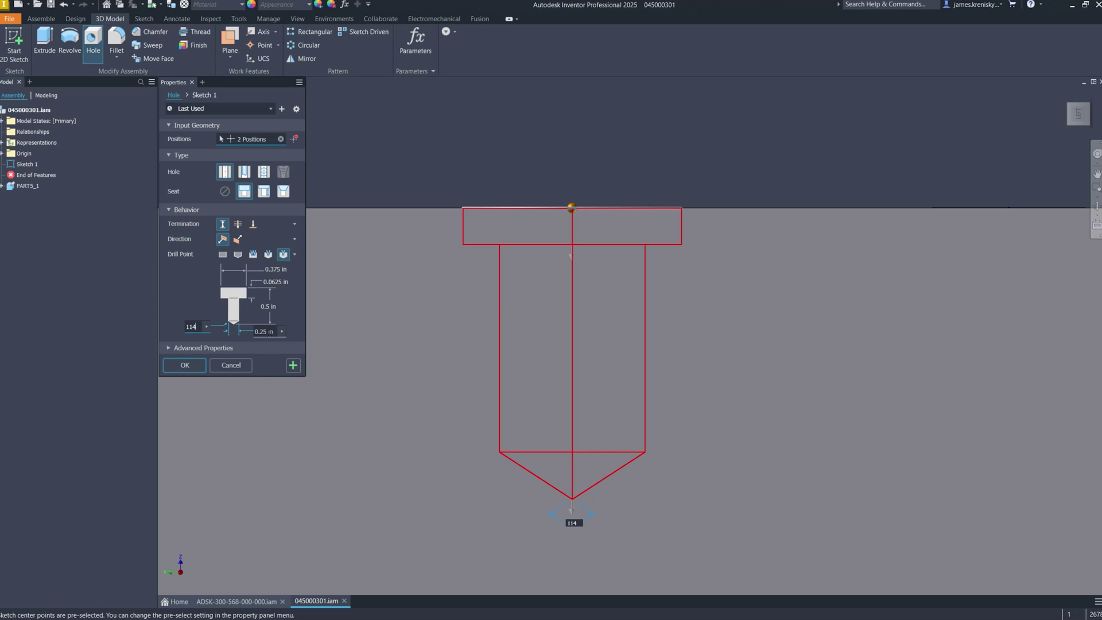
click(262, 333)
text(.375)
key(Tab)
text(.5)
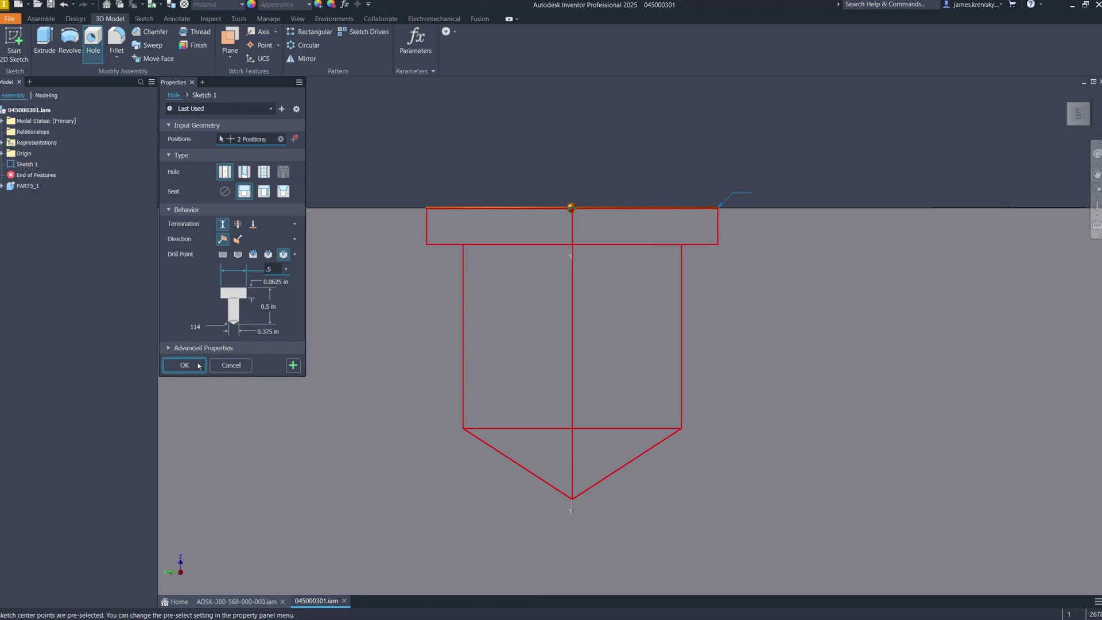
click(184, 365)
click(297, 18)
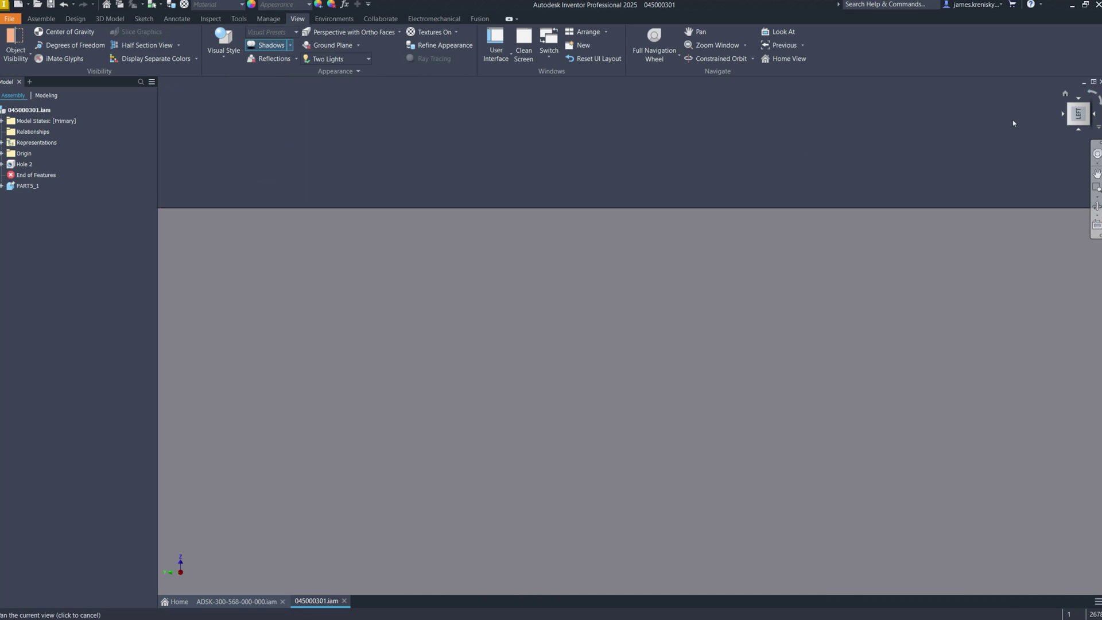
- Cut a half section through the plate's front face and zoom in on the sectioned holes
click(783, 58)
click(147, 45)
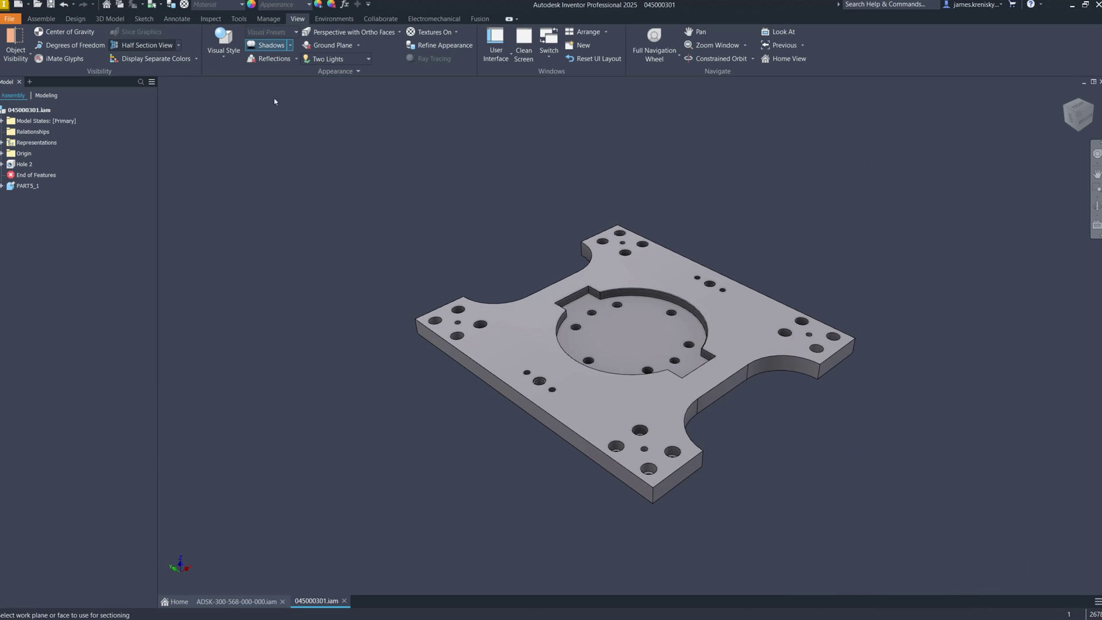
click(510, 396)
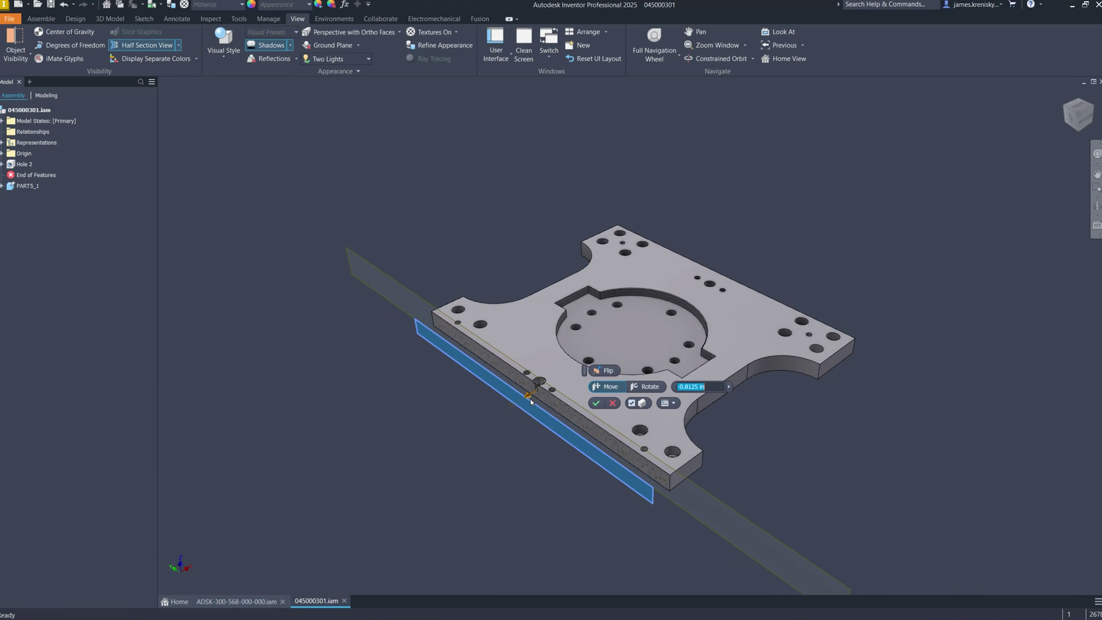
click(596, 403)
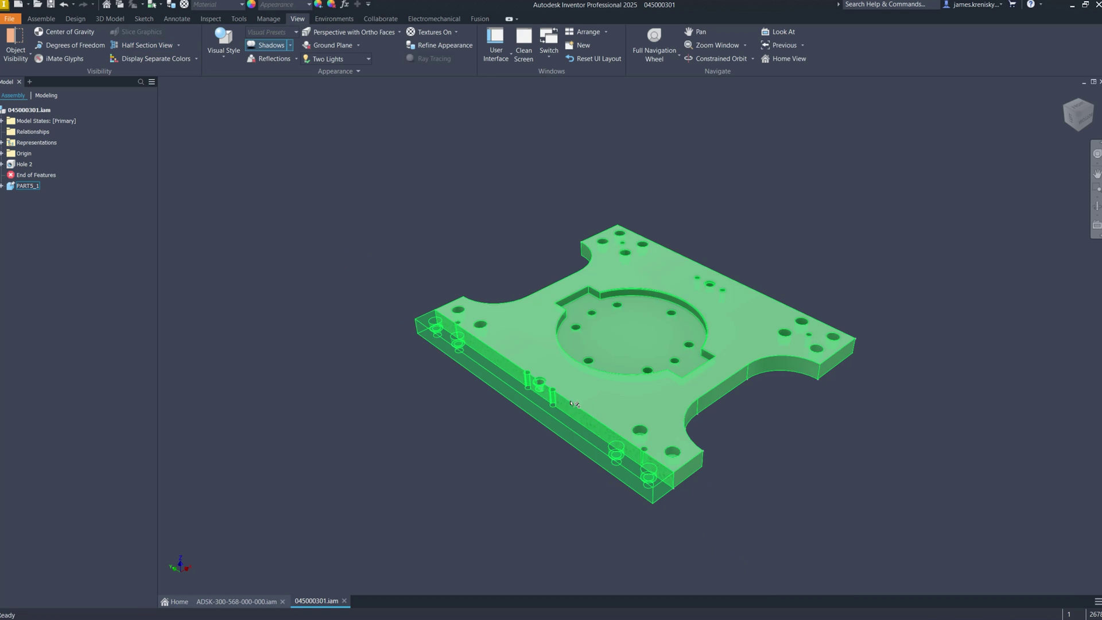
key(z)
click(577, 367)
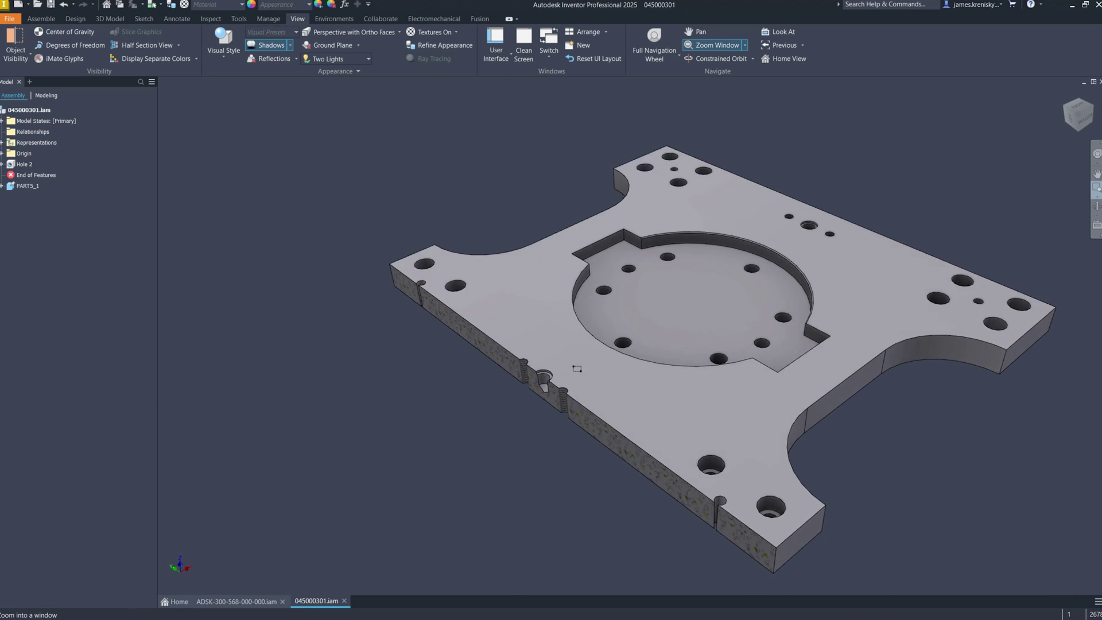
drag(577, 367, 433, 440)
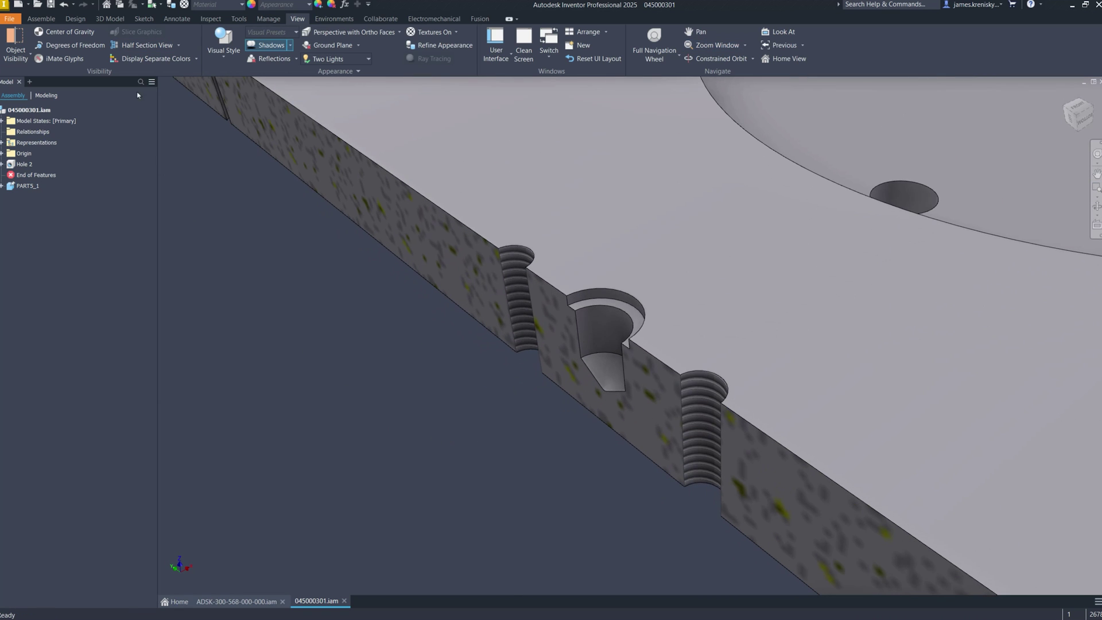
click(177, 19)
- Place a hole note on the counterbored hole, positioned beside the plate
click(87, 41)
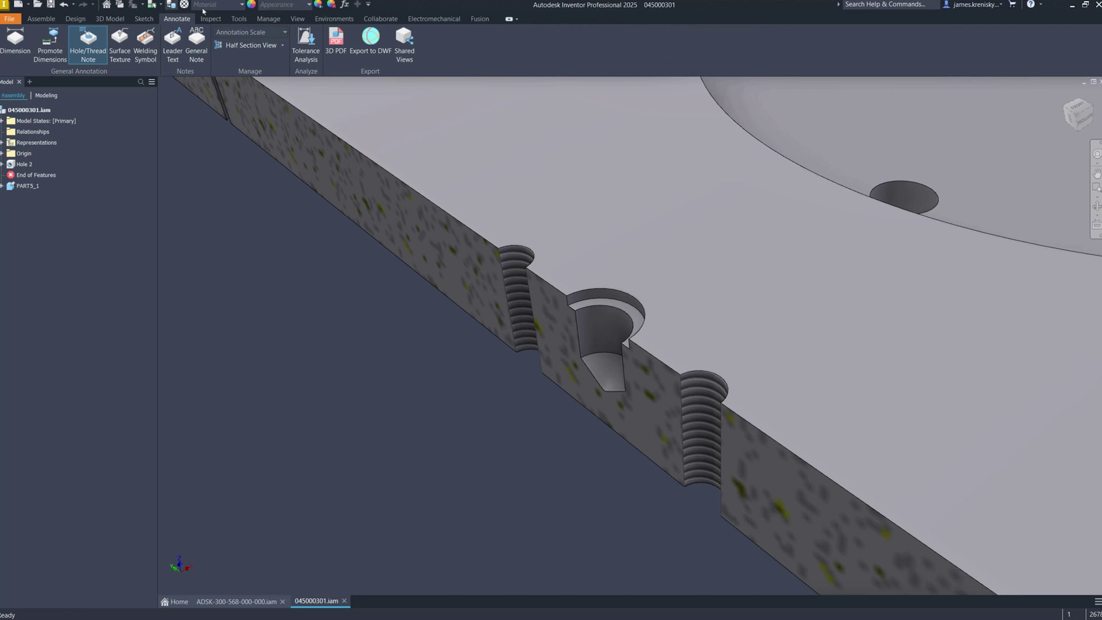
click(618, 313)
scroll(619, 313, down, 10)
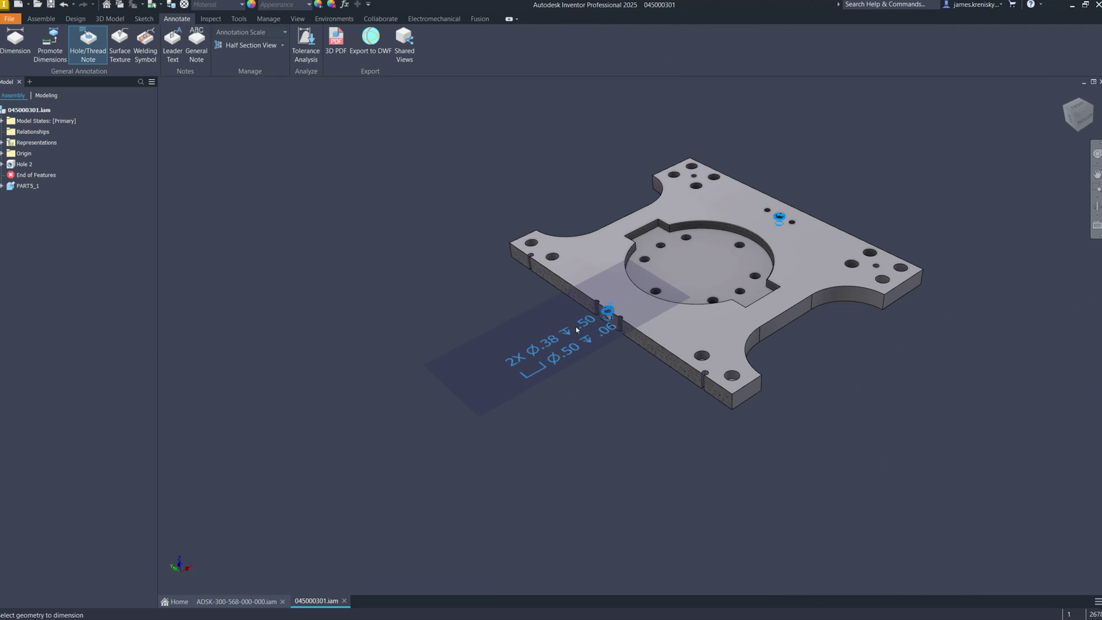
click(572, 335)
click(645, 184)
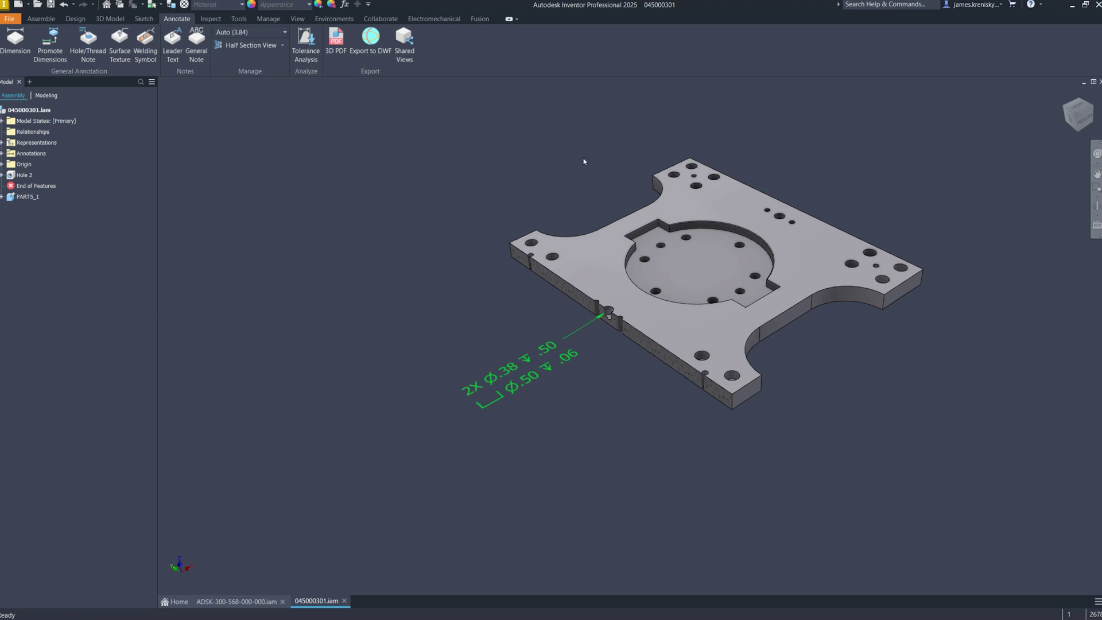
right_click(26, 185)
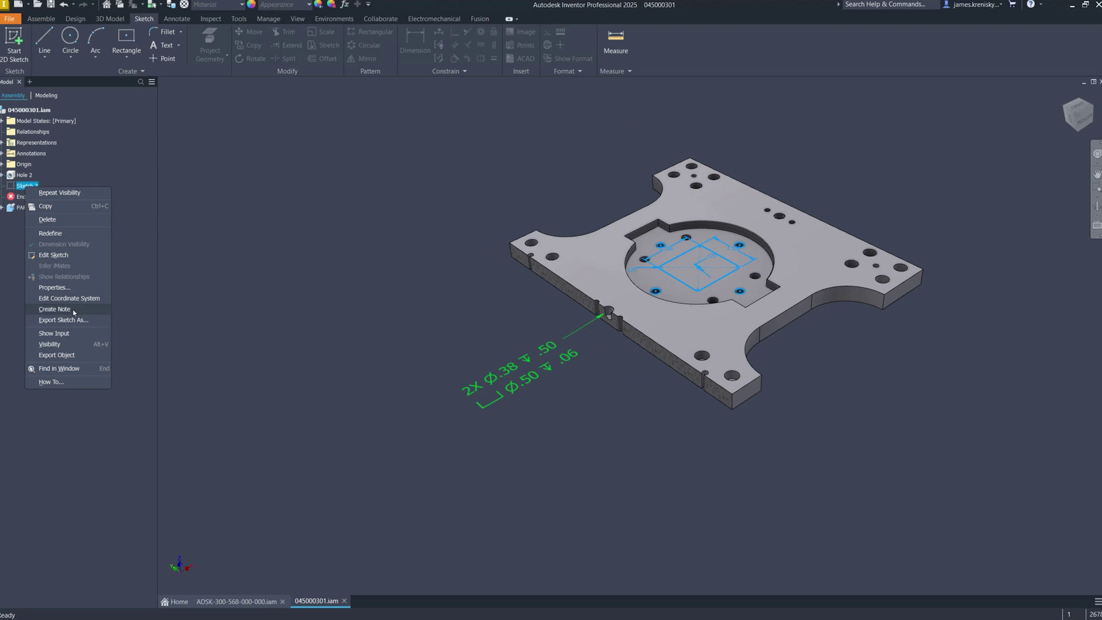
- Start editing Sketch 2 of the plate
key(Escape)
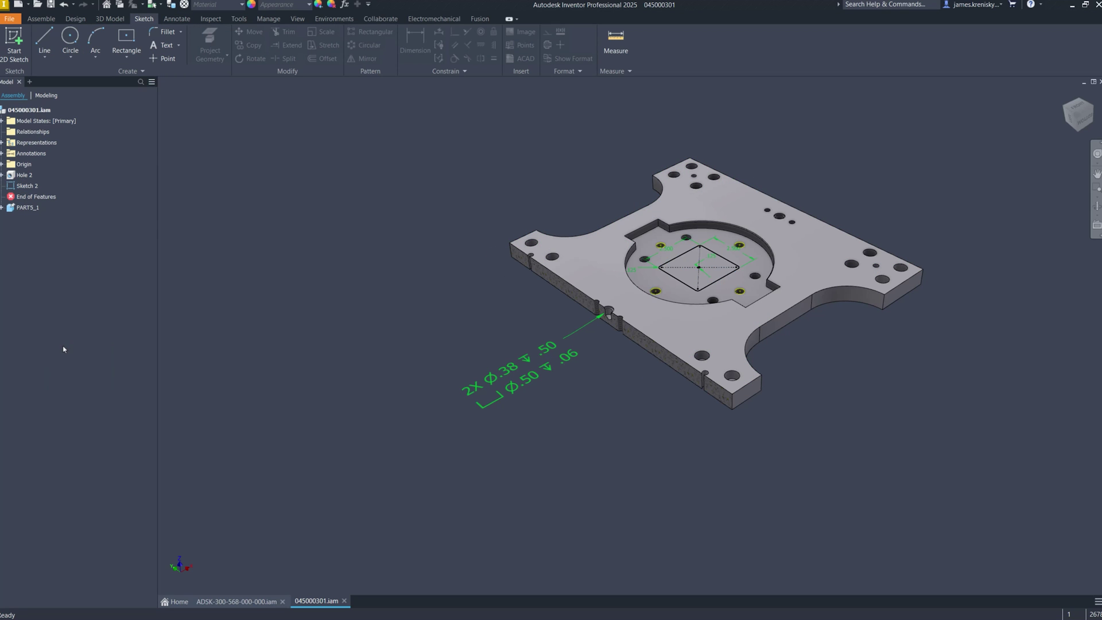
right_click(27, 184)
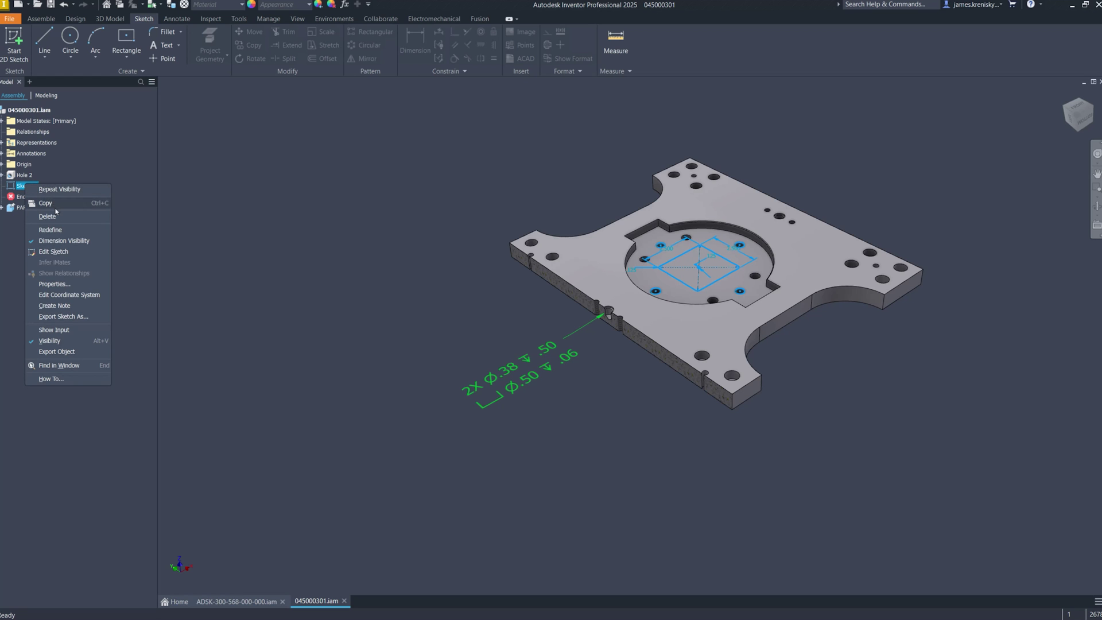
click(92, 265)
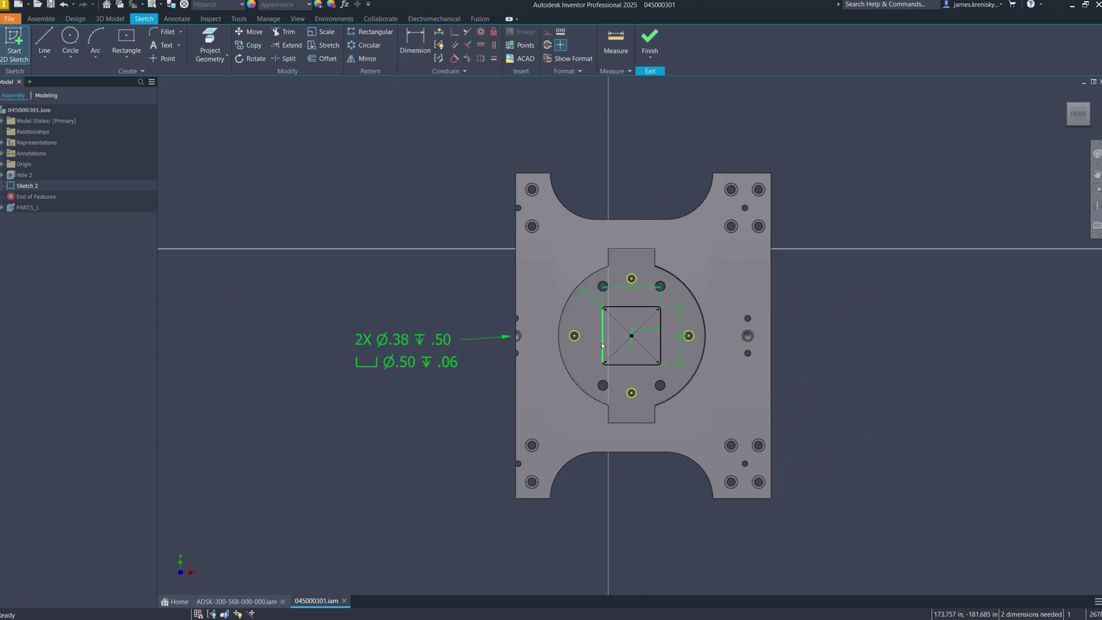
scroll(637, 333, down, 6)
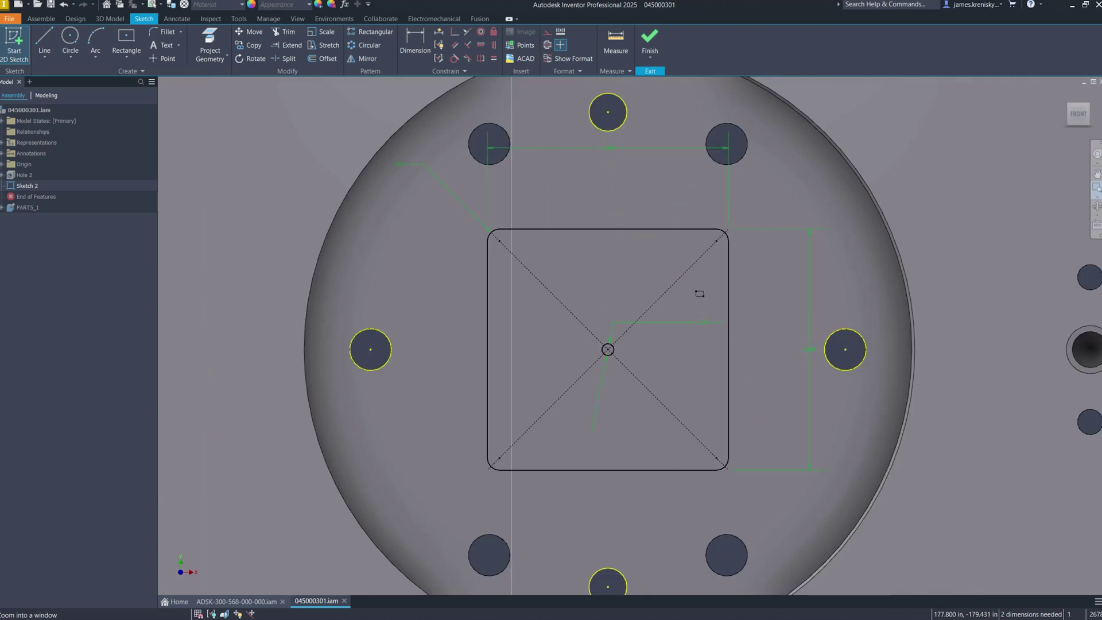
- Pattern the sketch circle along the left and top edges, 20 at 0.333 in each way
click(370, 31)
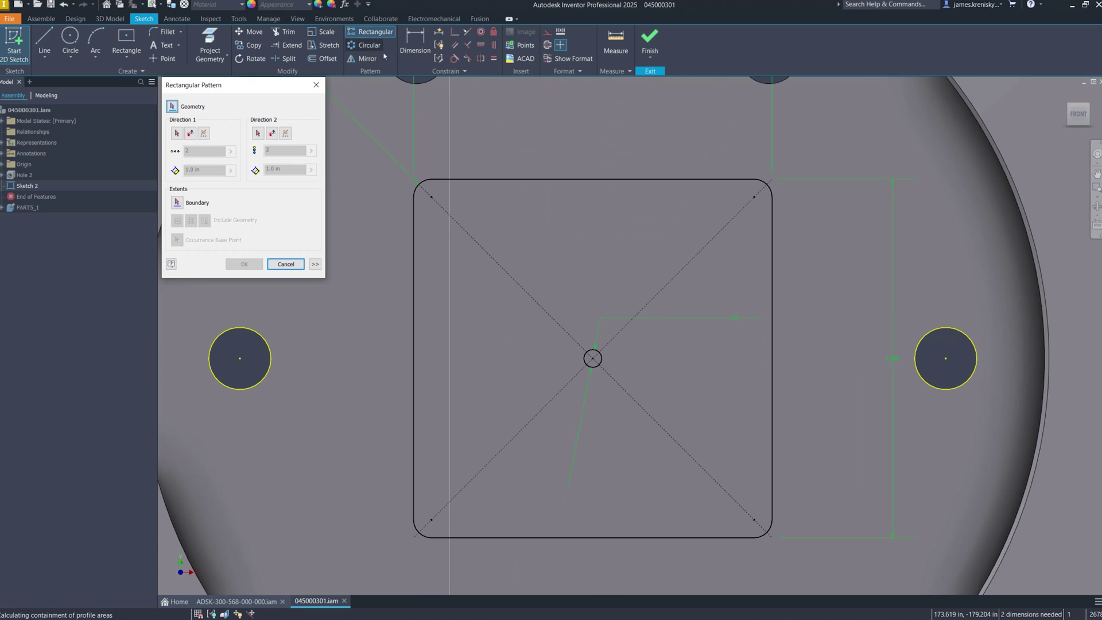
click(413, 254)
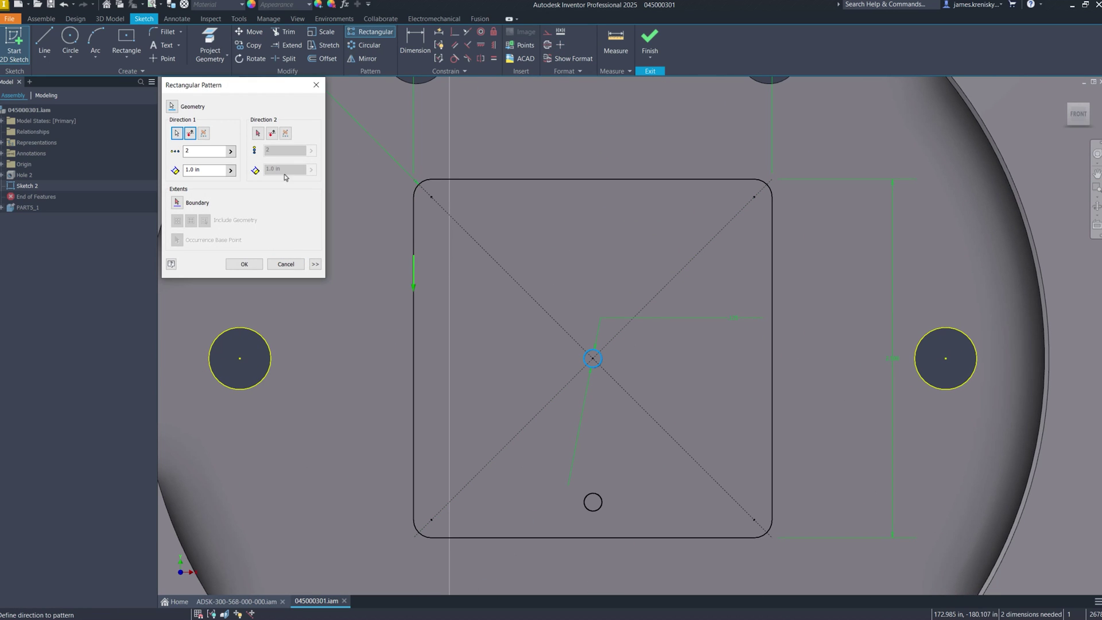
click(489, 179)
click(199, 151)
text(0)
click(276, 150)
text(0)
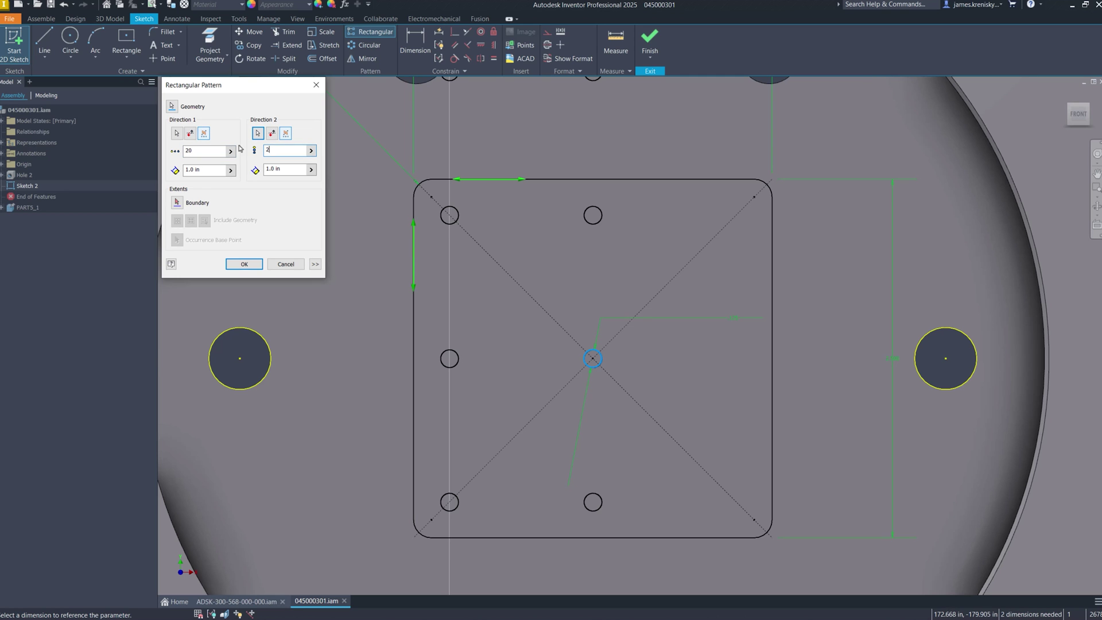
double_click(189, 169)
text(333)
key(Home)
text(.)
double_click(265, 169)
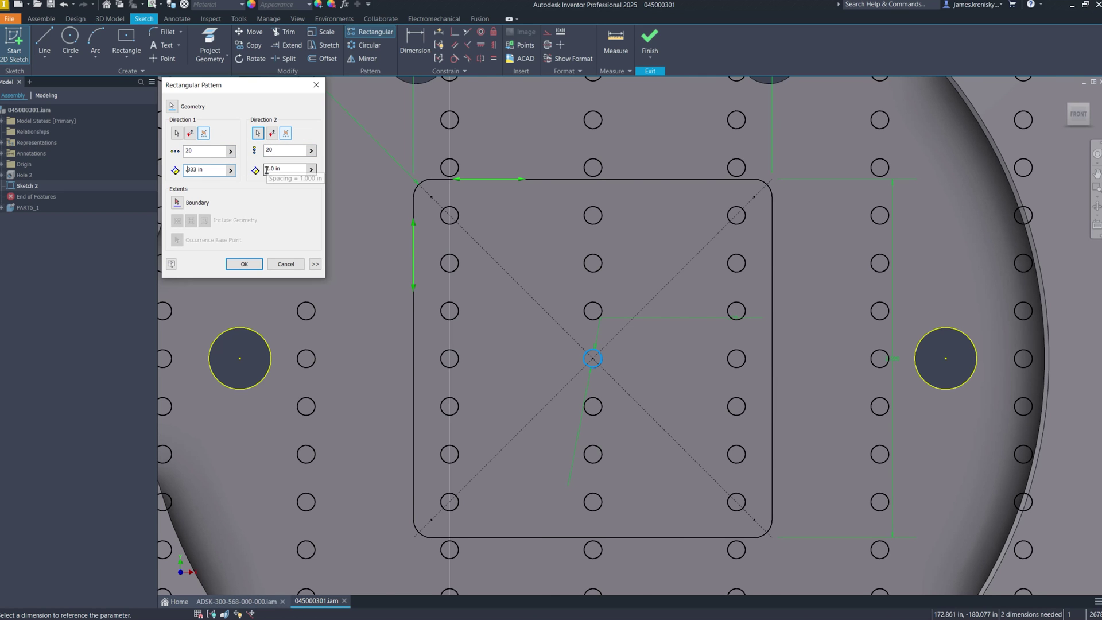
text(.333)
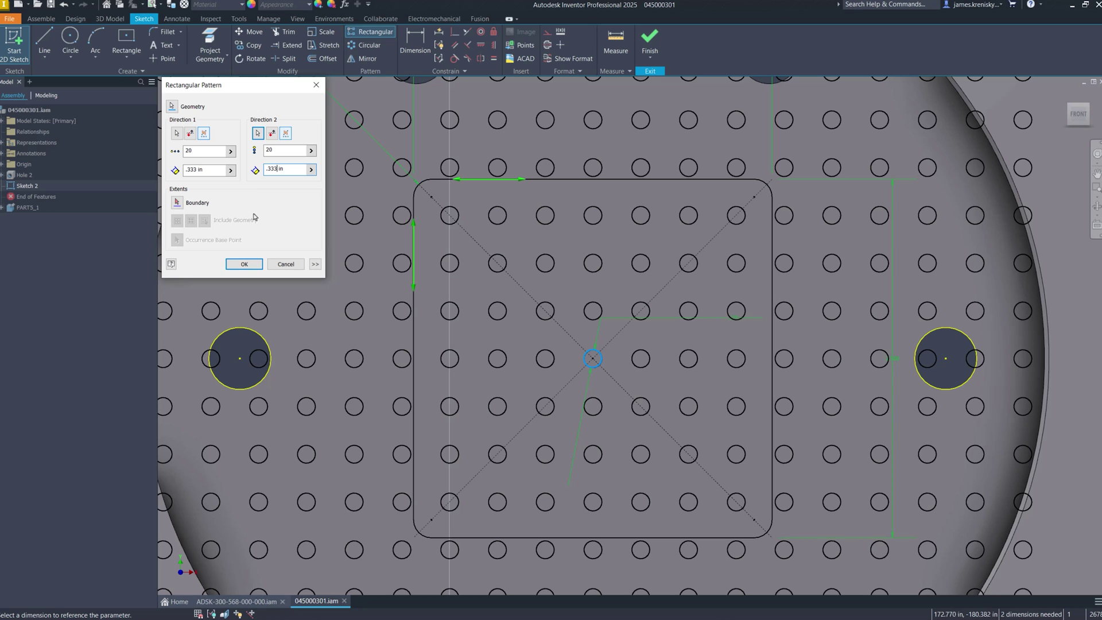
- Limit the grid to the rounded-square boundary, finish the sketch and zoom onto the pattern
click(176, 203)
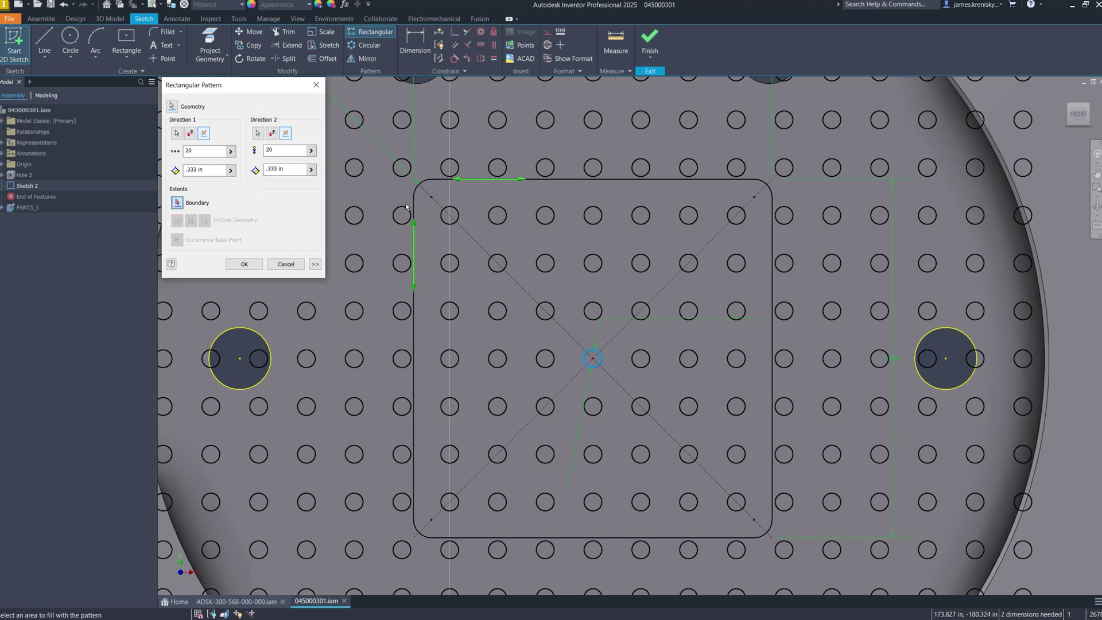
click(421, 213)
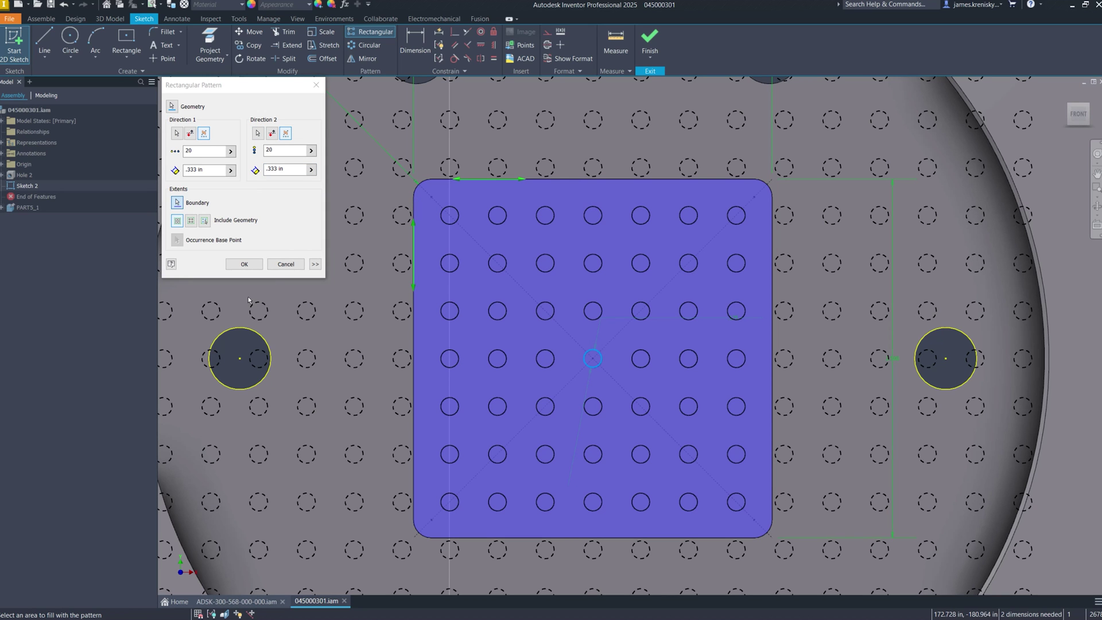
click(244, 265)
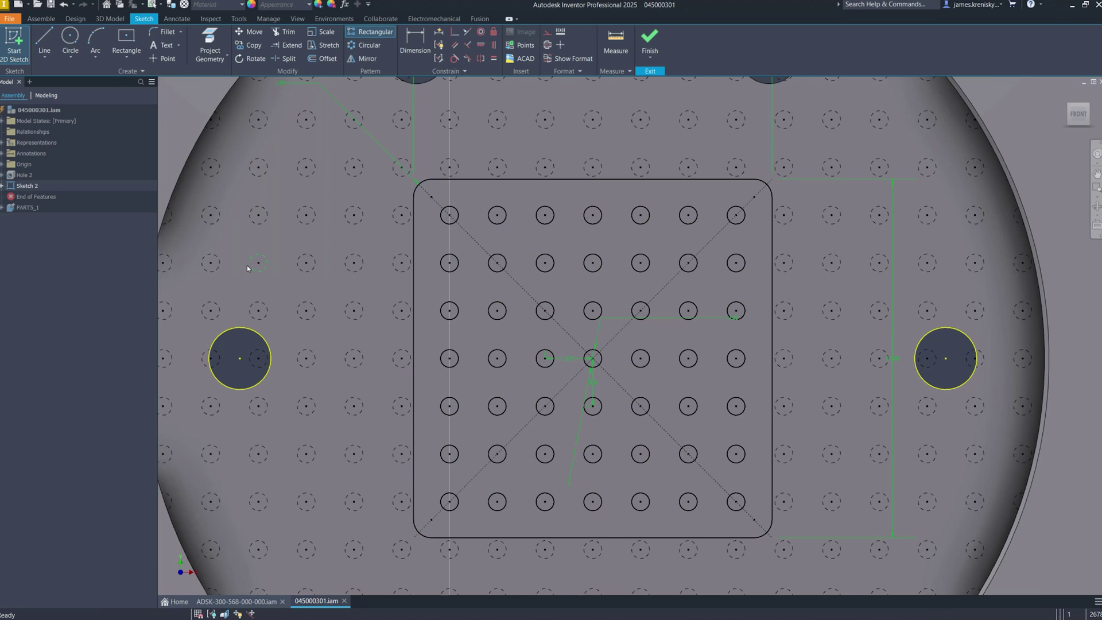
click(649, 39)
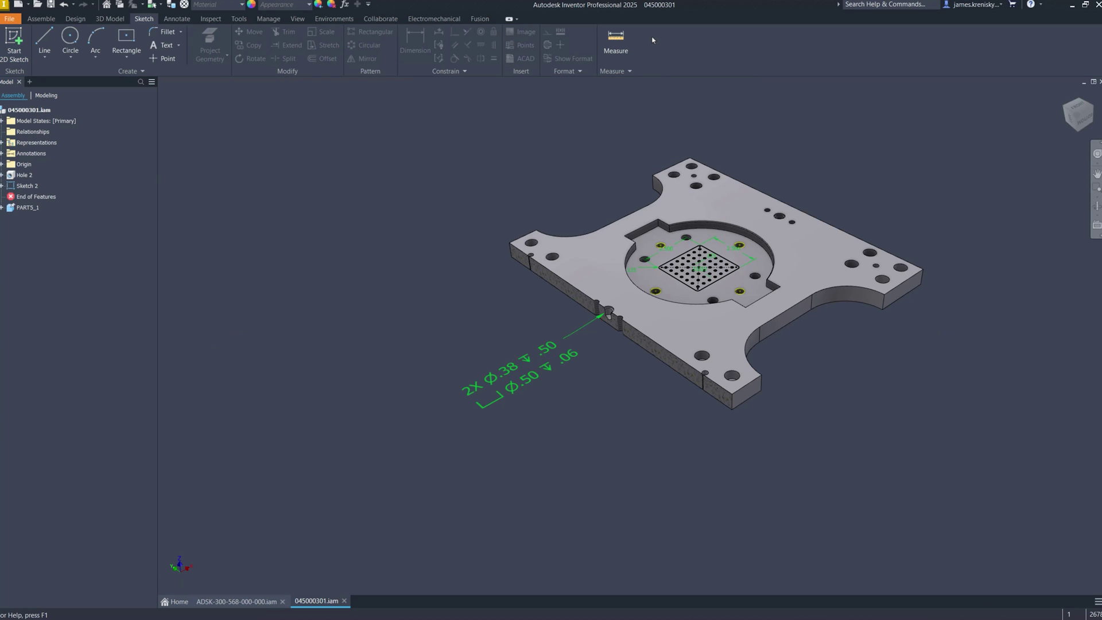
key(z)
drag(637, 239, 767, 305)
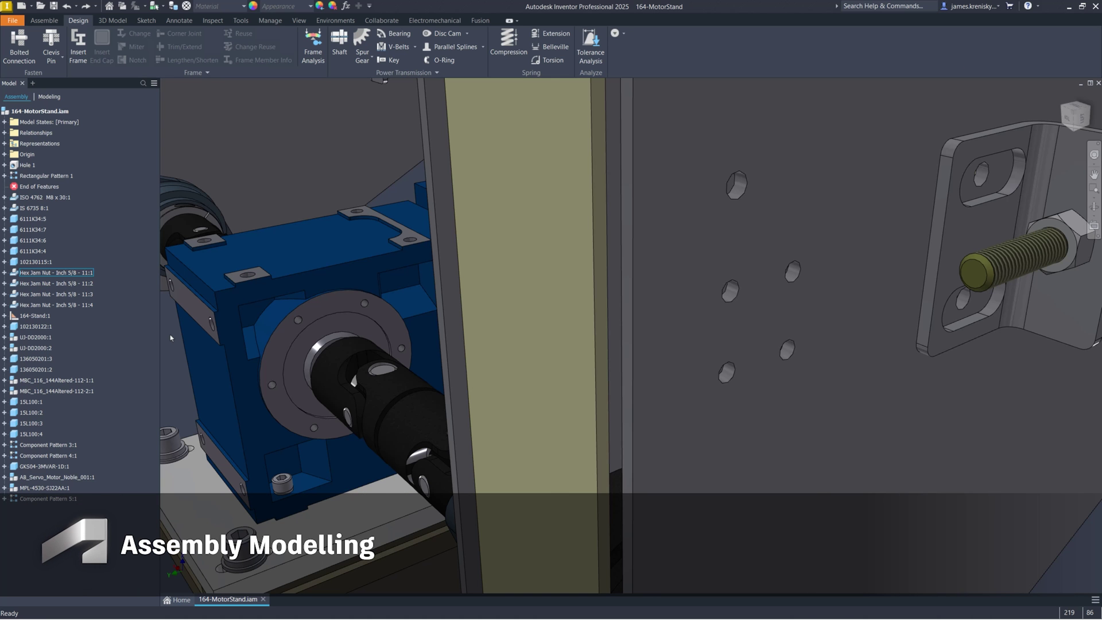
click(190, 315)
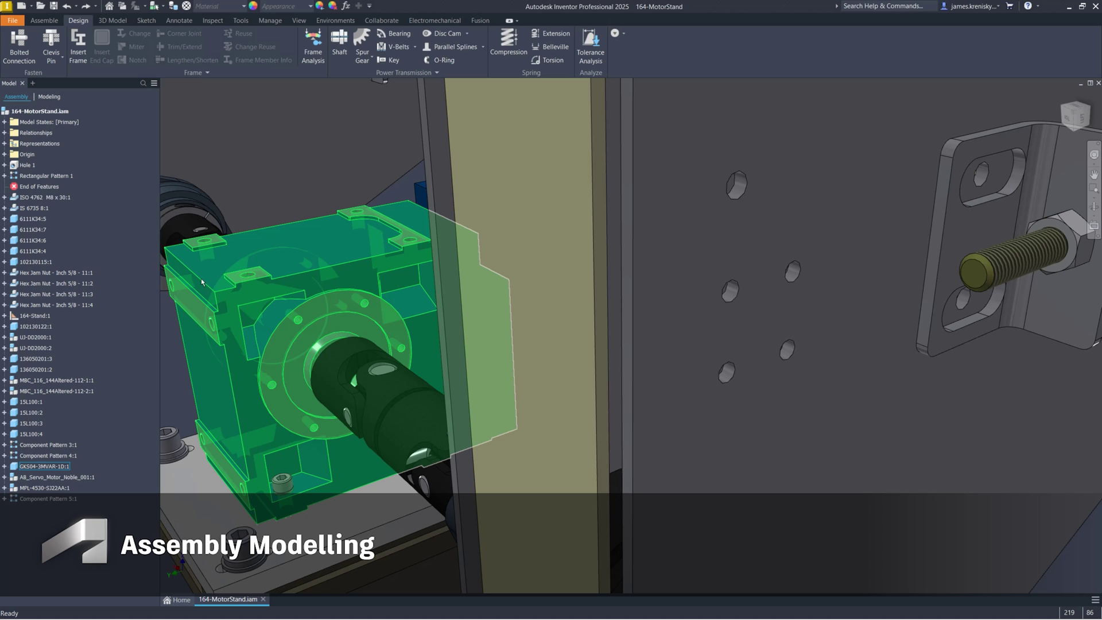
- Select the UJ-DD2000:1 coupling and Rectangular Pattern 1, then start a Bolted Connection
click(180, 228)
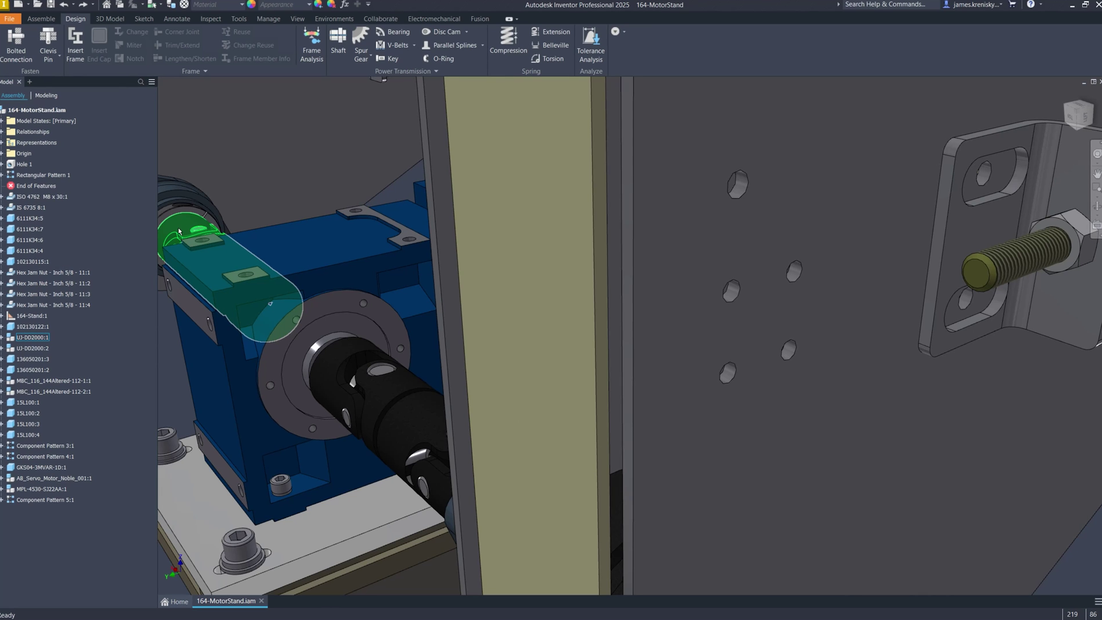
click(33, 176)
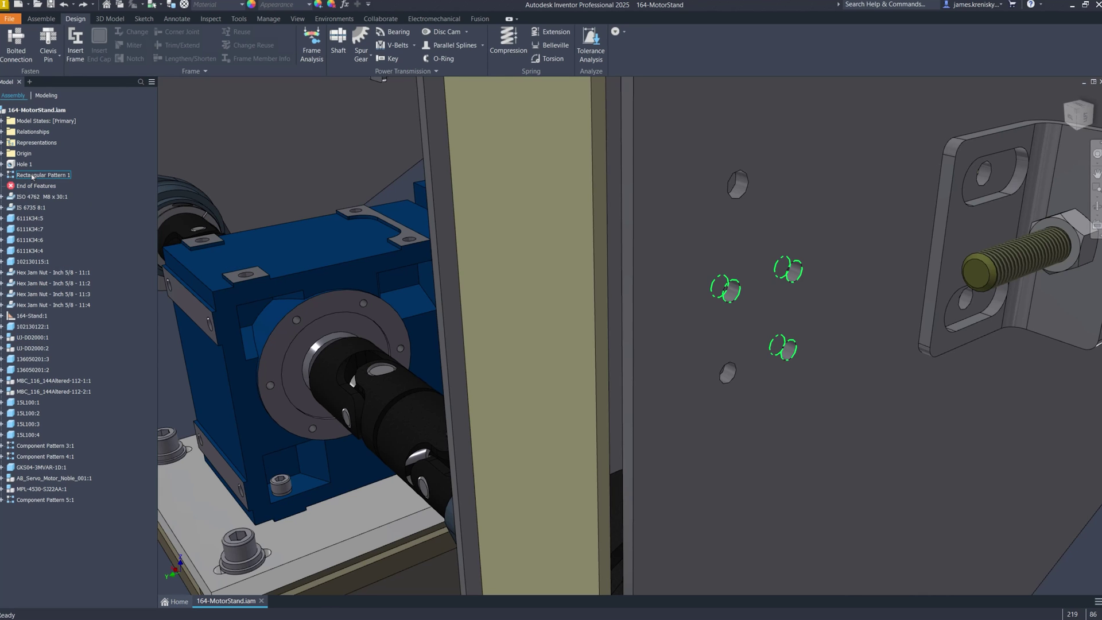
click(16, 43)
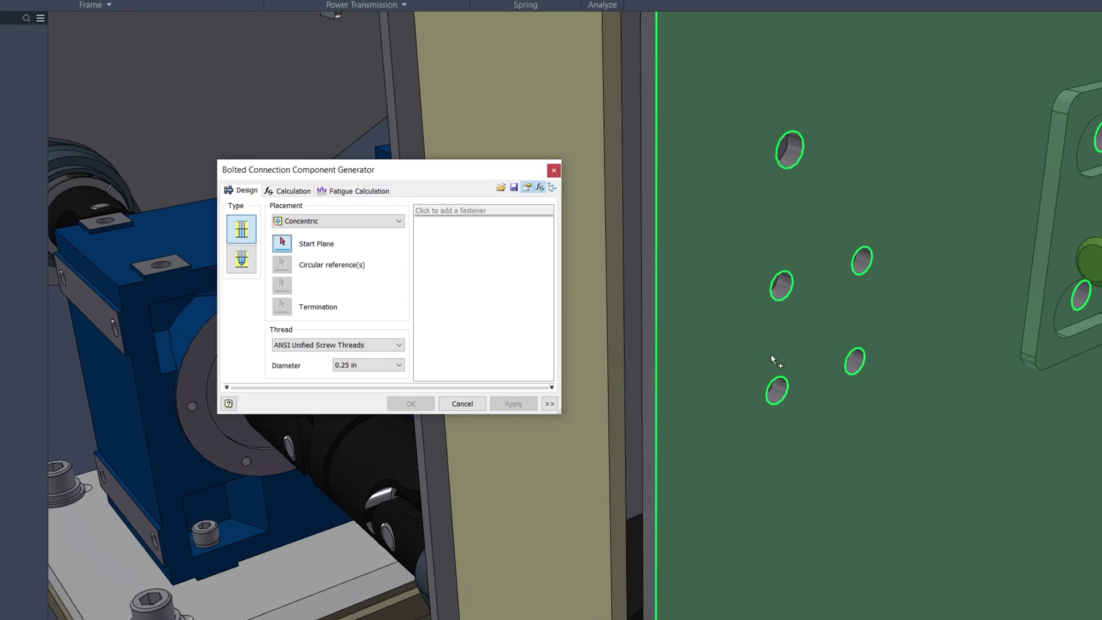
- Set the plate's start and termination faces and stack a hex socket cap screw with a lock washer
click(734, 343)
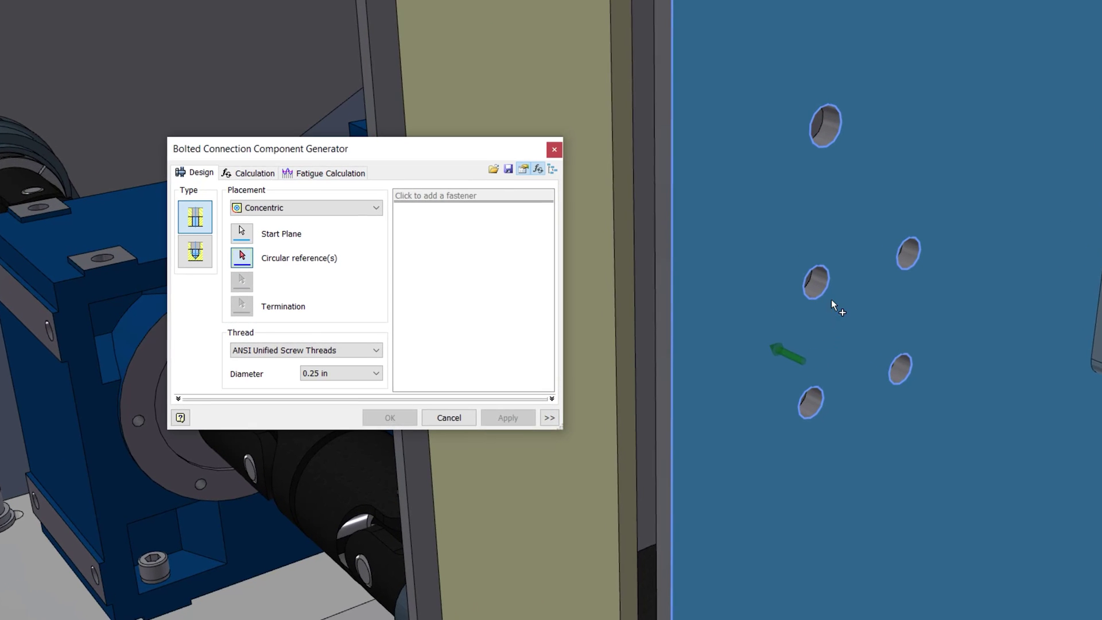
click(829, 288)
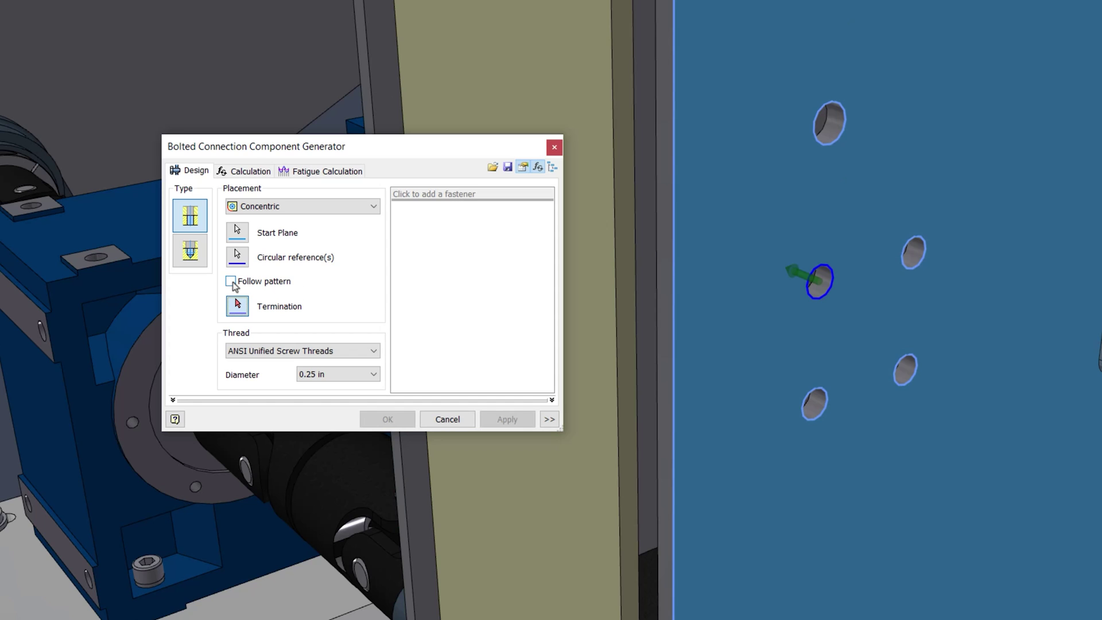
click(230, 281)
click(238, 305)
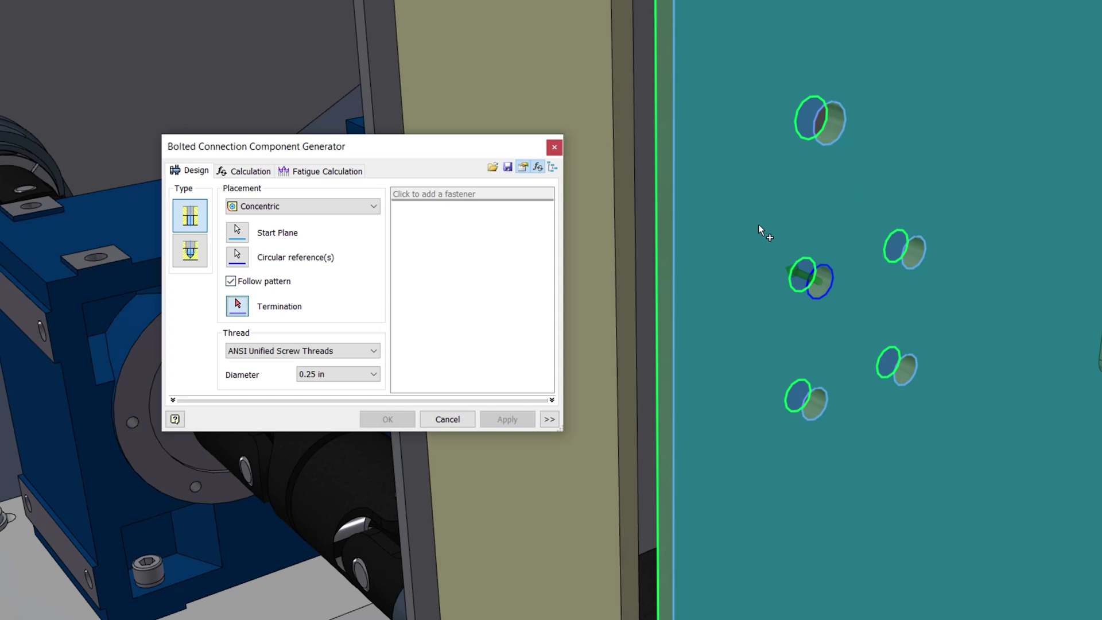
click(758, 223)
click(443, 194)
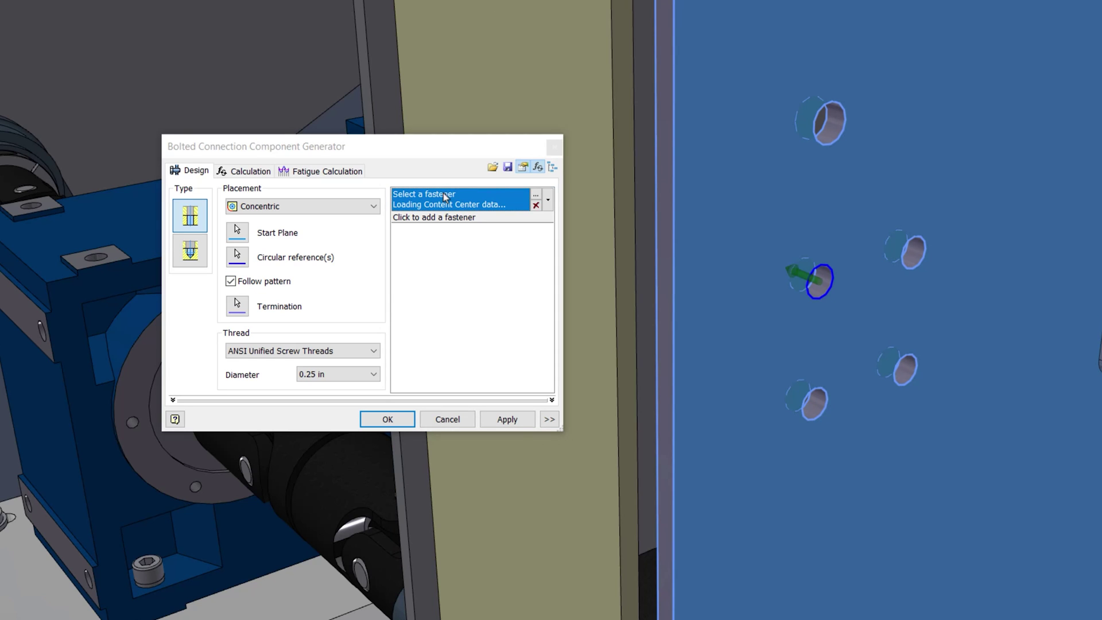
click(416, 236)
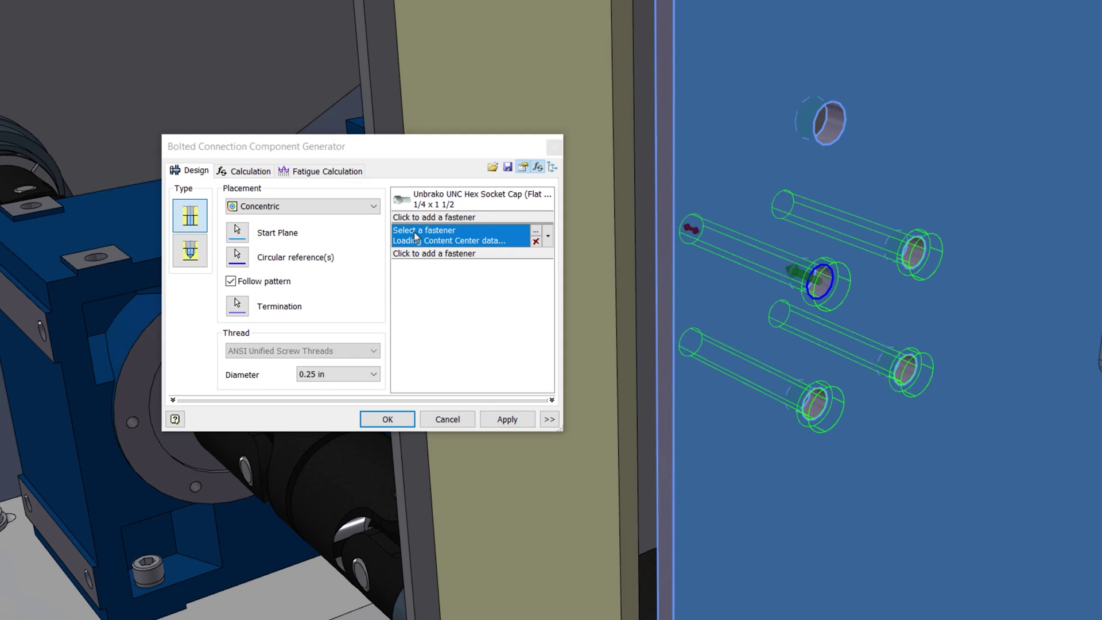
click(427, 265)
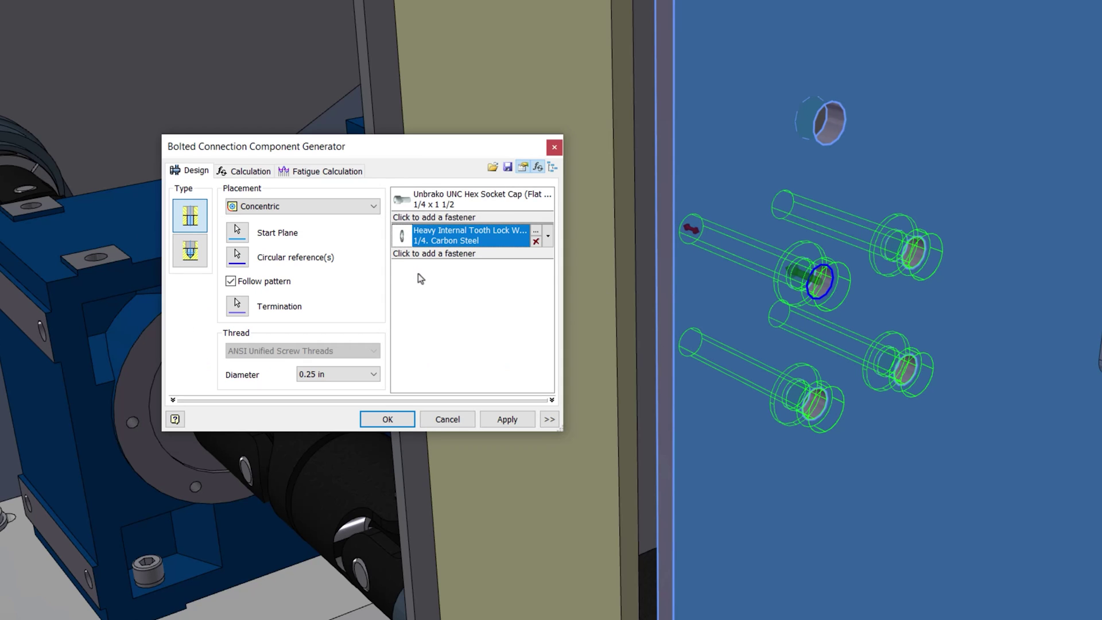
- Place the bolts by existing hole, following the hole pattern, and confirm the connection
click(336, 210)
click(244, 259)
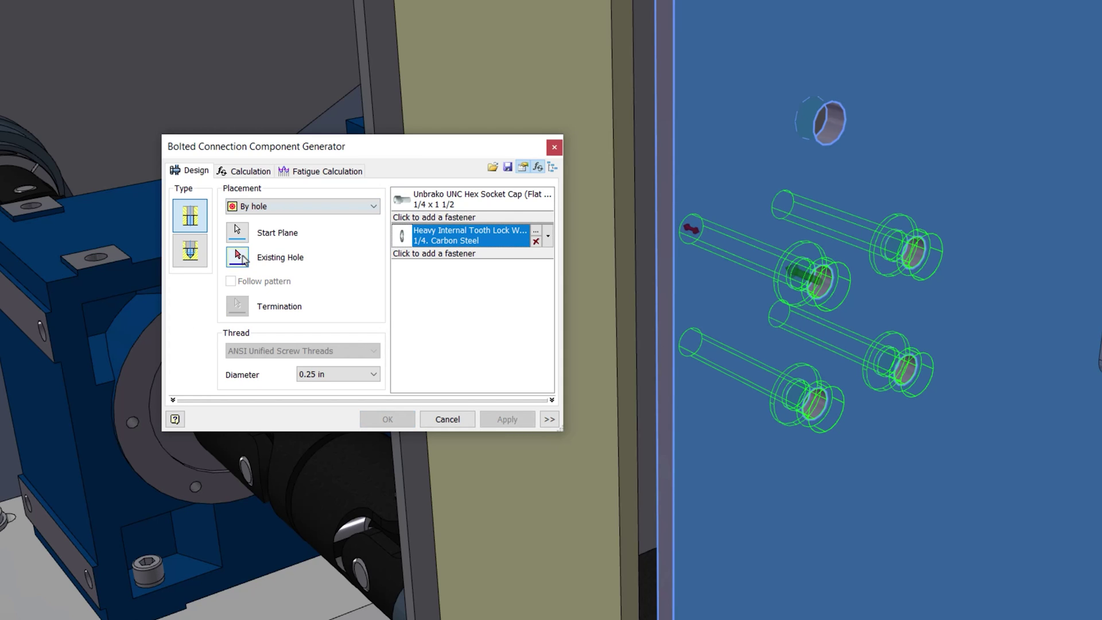
click(813, 395)
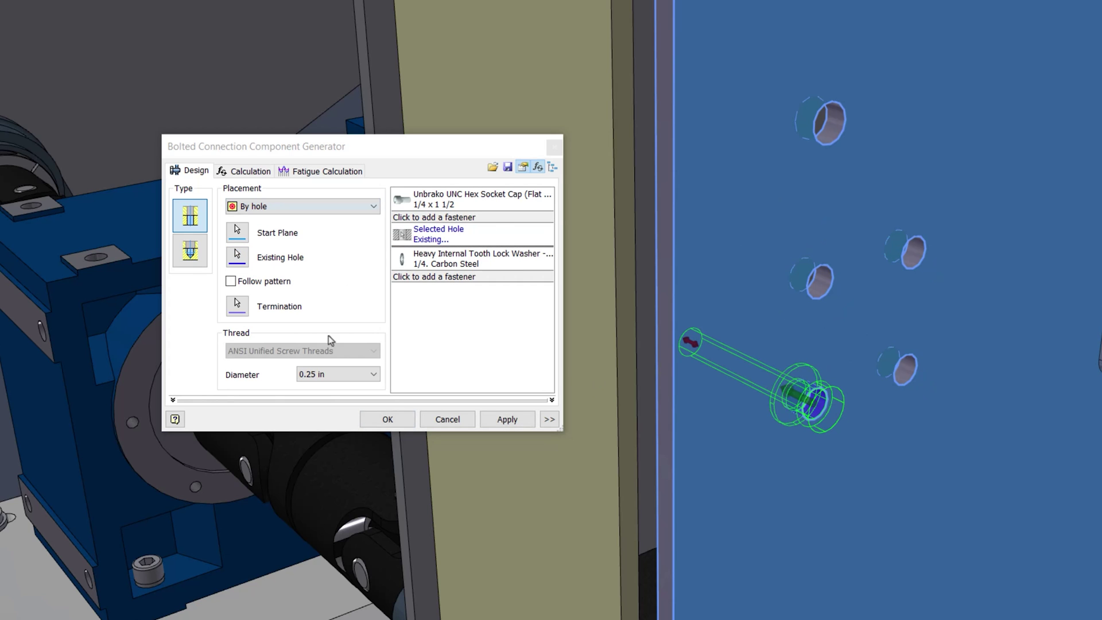
click(230, 280)
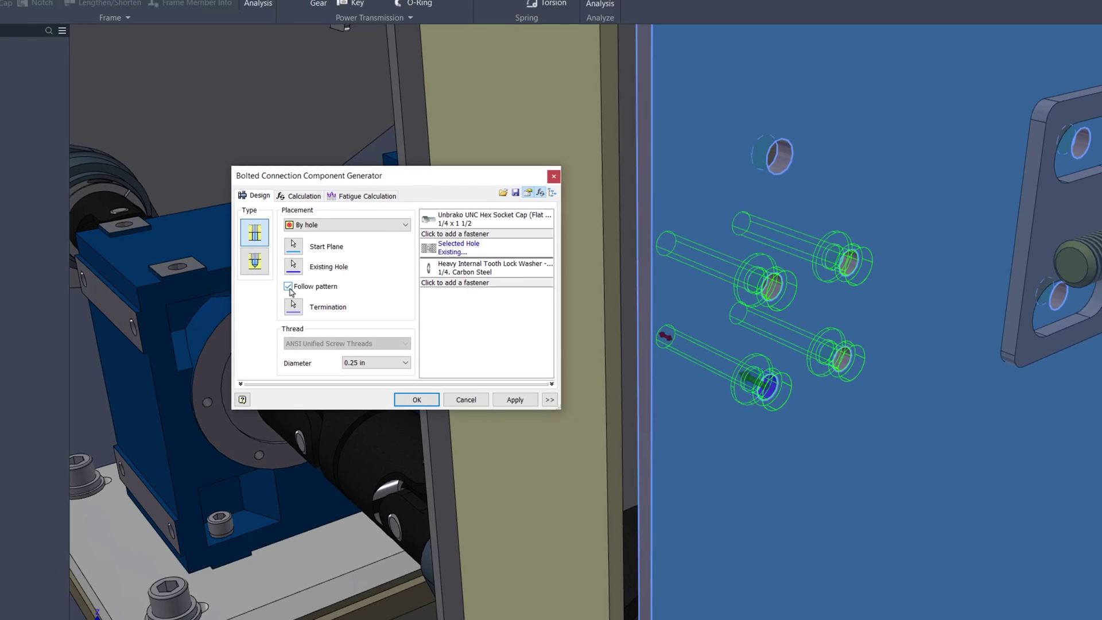
click(416, 400)
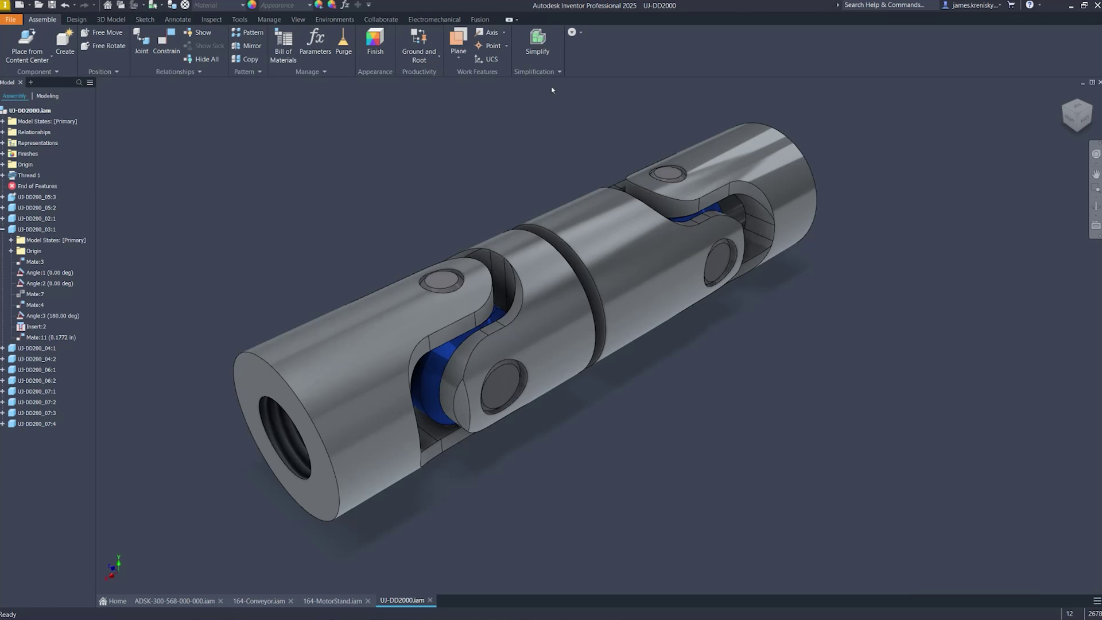
click(538, 43)
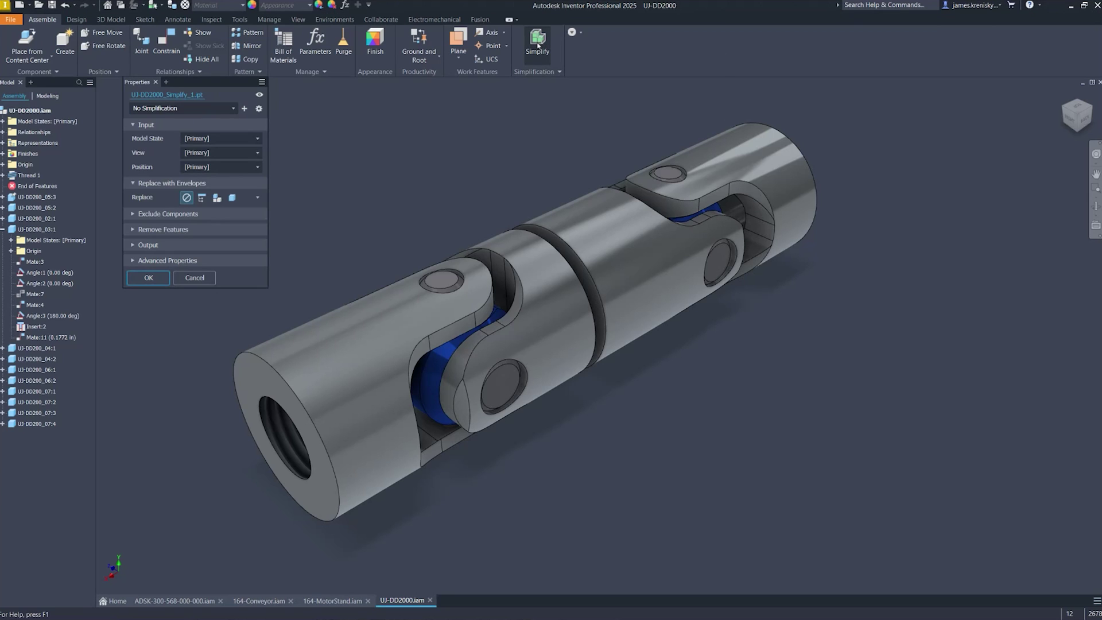
- Replace the UJ-DD2000 coupling with one oriented minimum bounding cylinder envelope
click(233, 198)
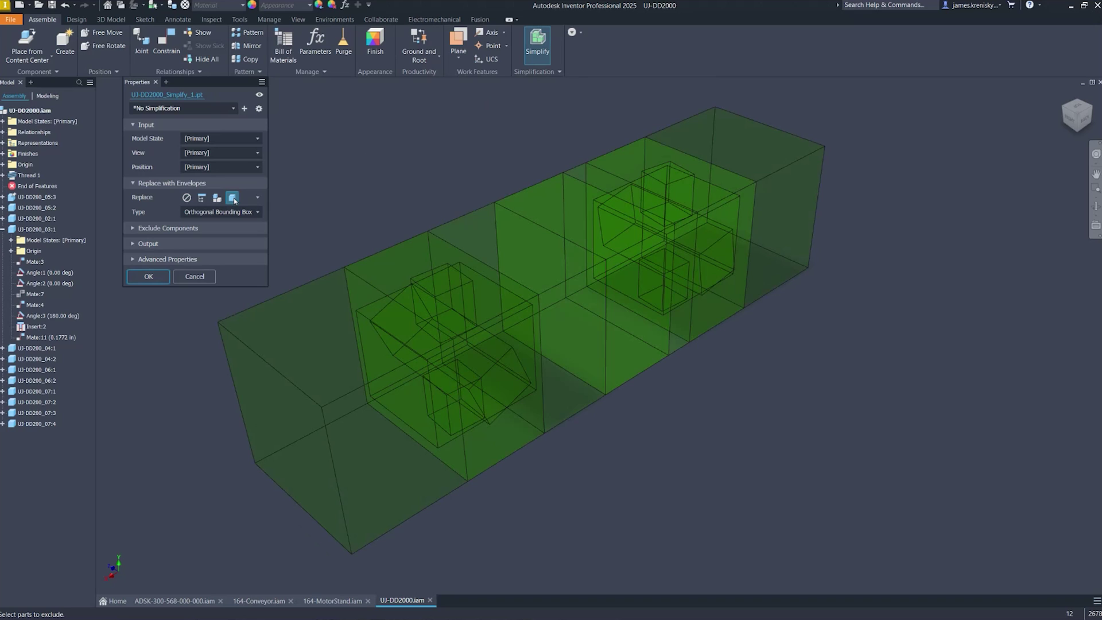
click(237, 212)
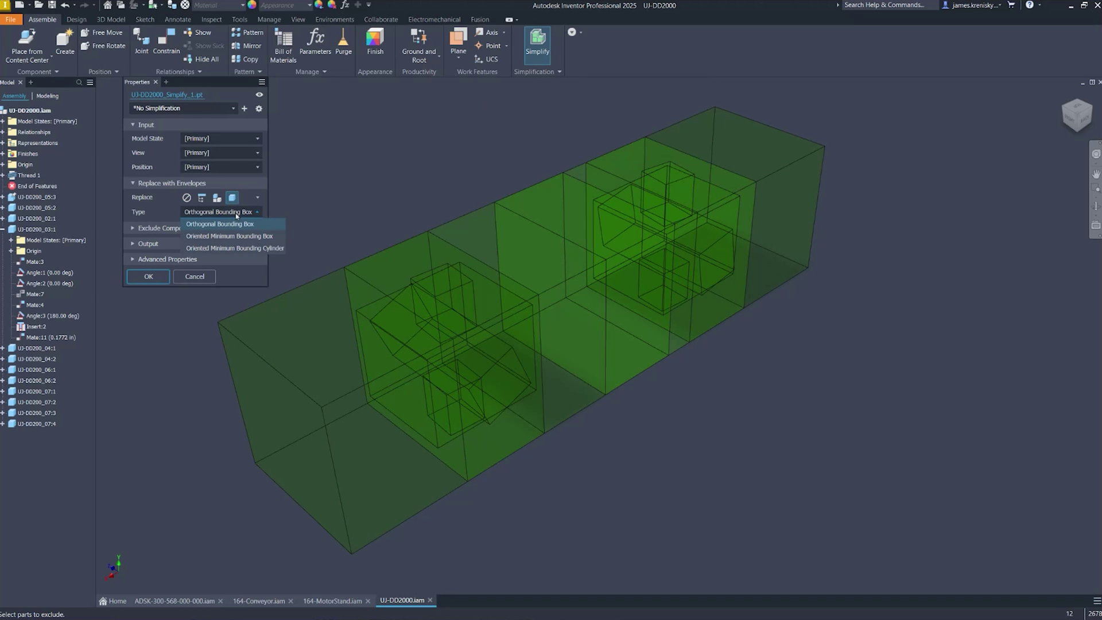
click(245, 247)
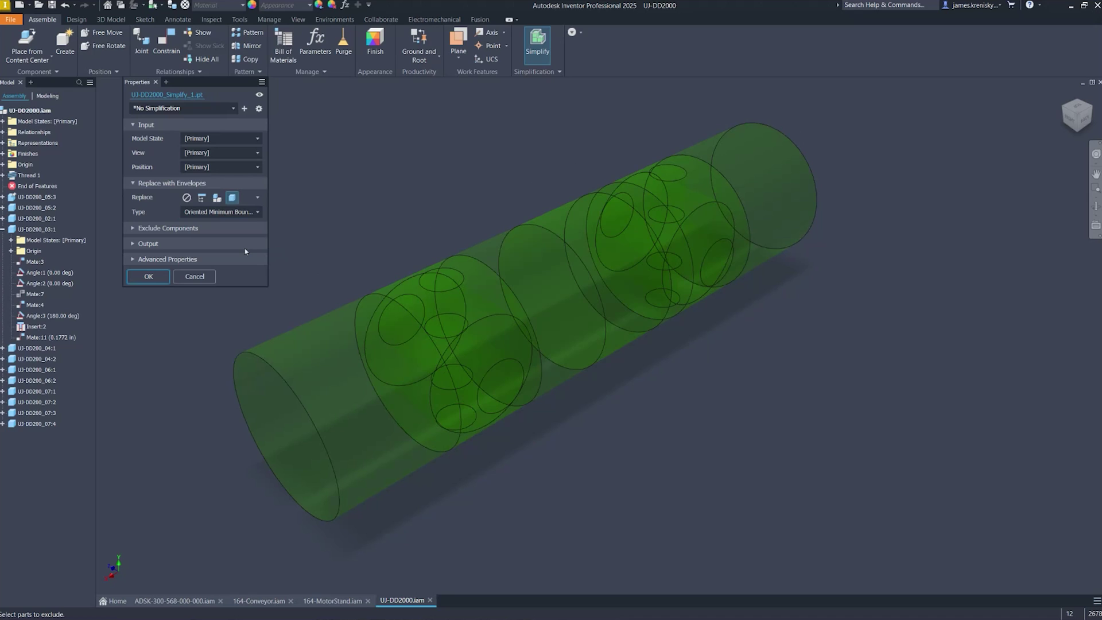
click(218, 199)
click(201, 201)
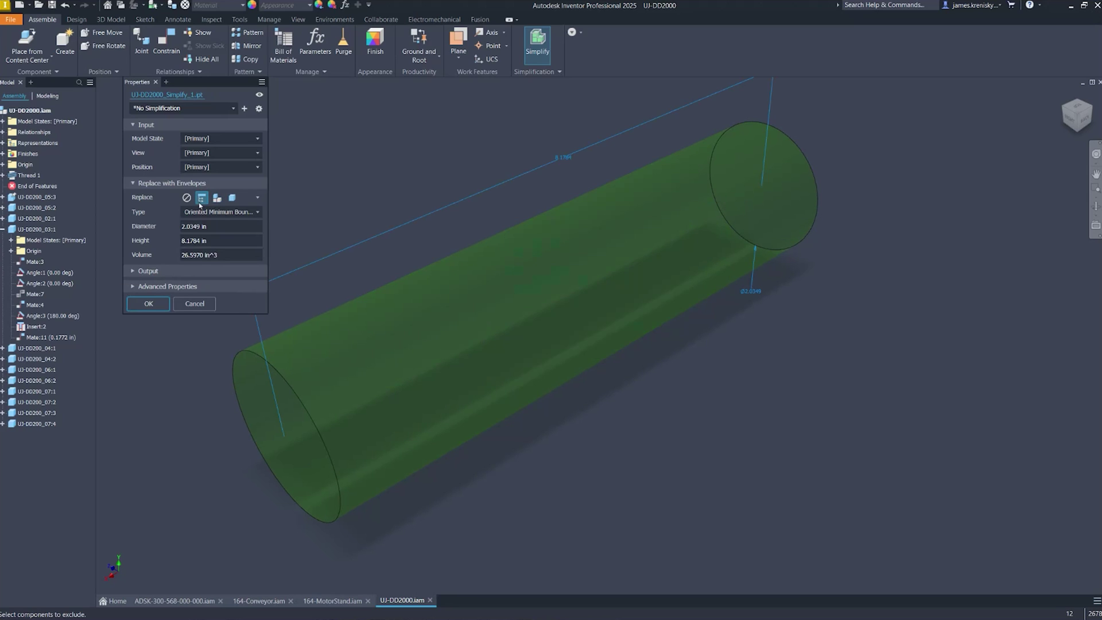
click(149, 303)
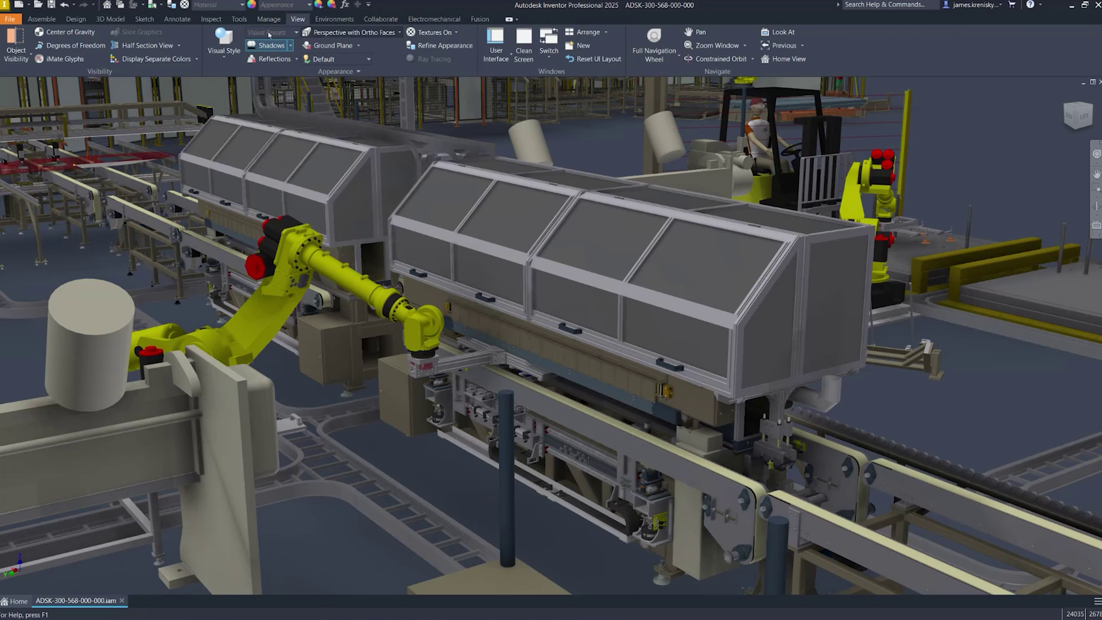
- Display separate colours per unique top-level assembly, then switch to each unique part
click(197, 60)
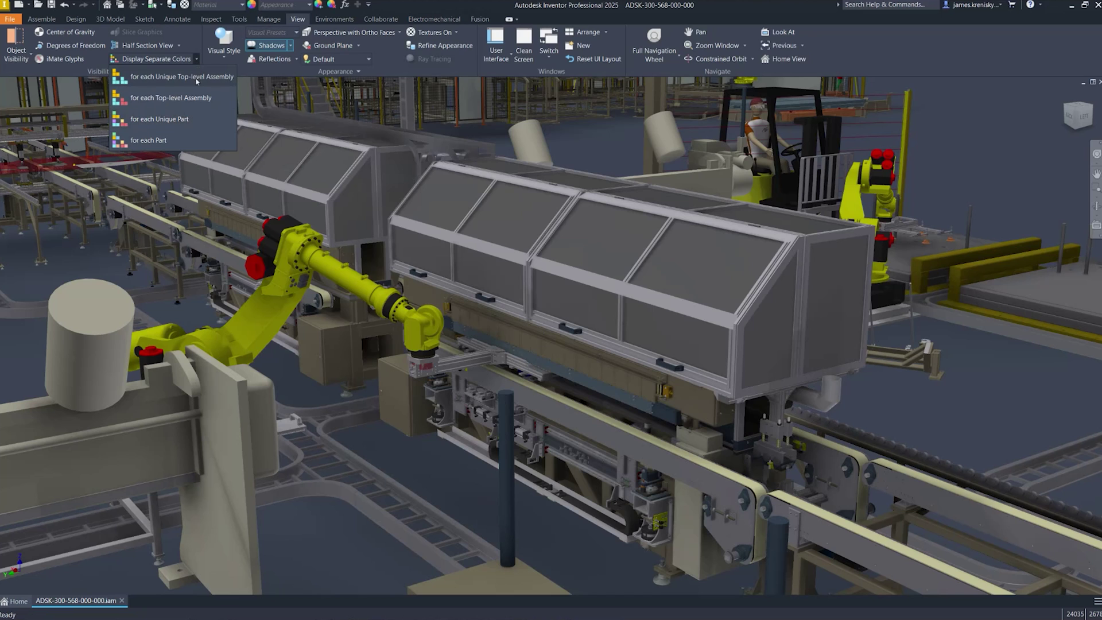
click(196, 81)
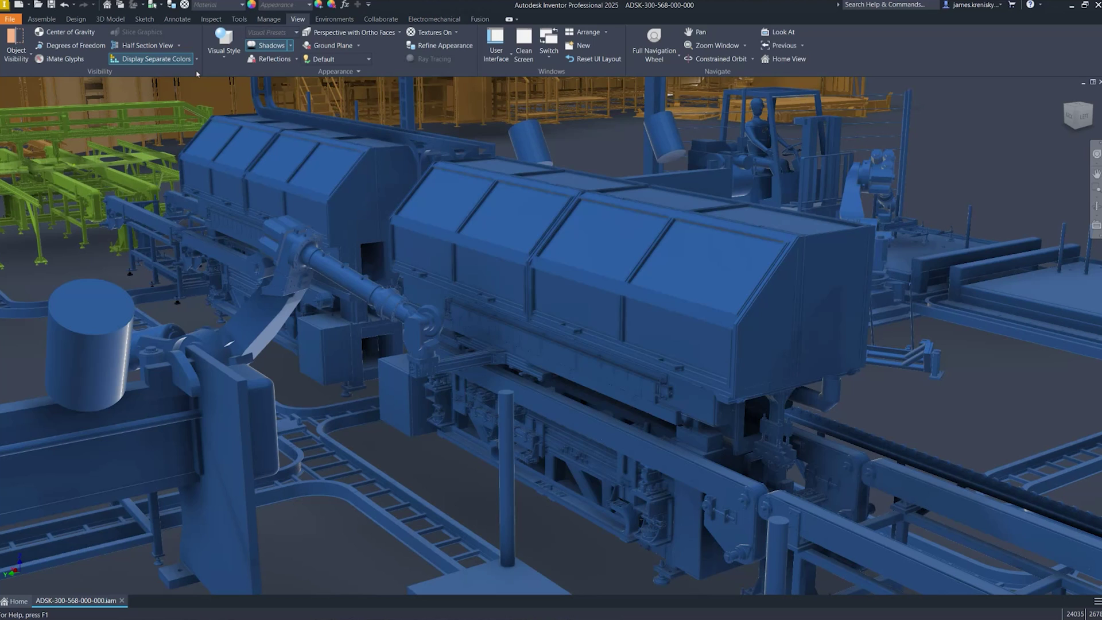
click(196, 58)
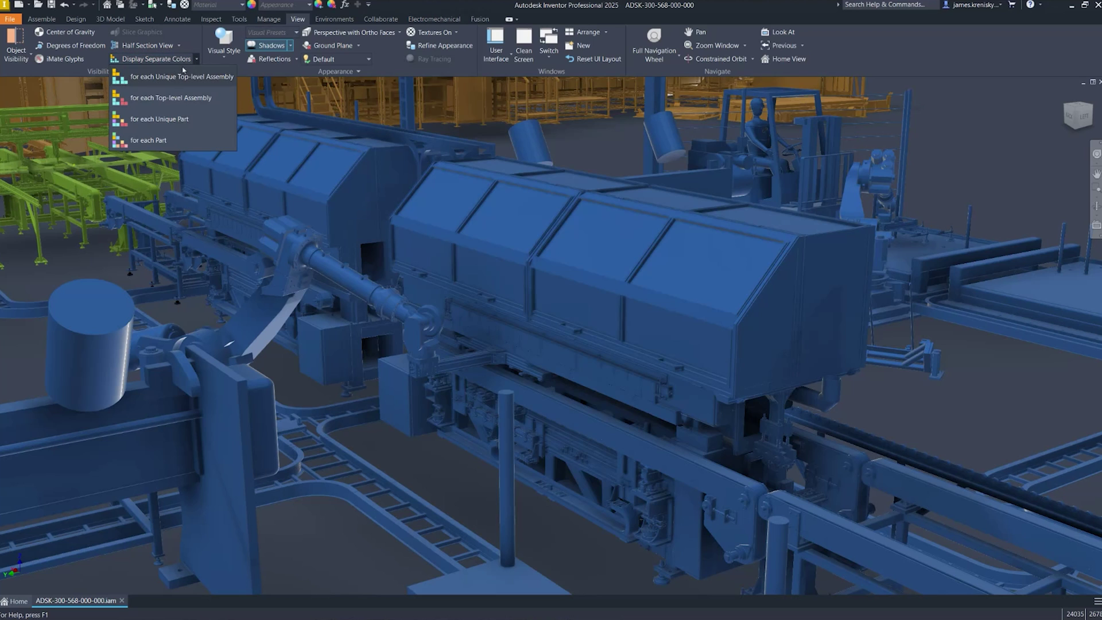
click(155, 118)
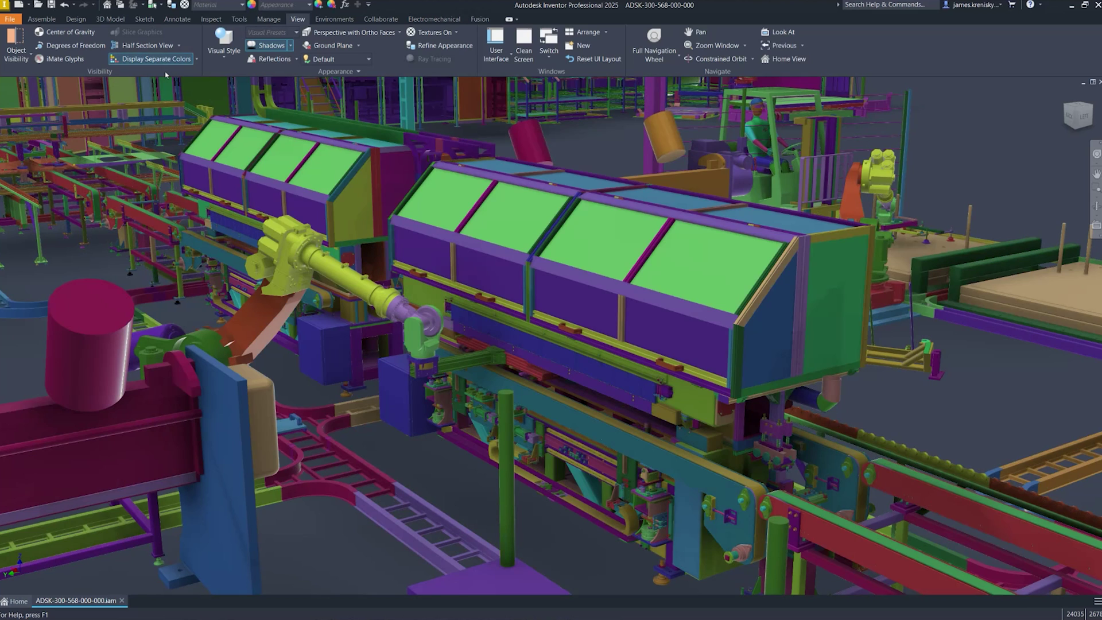
click(239, 19)
- In the Color Scheme Editor, choose magenta for Separate Colors' Color 5
click(172, 48)
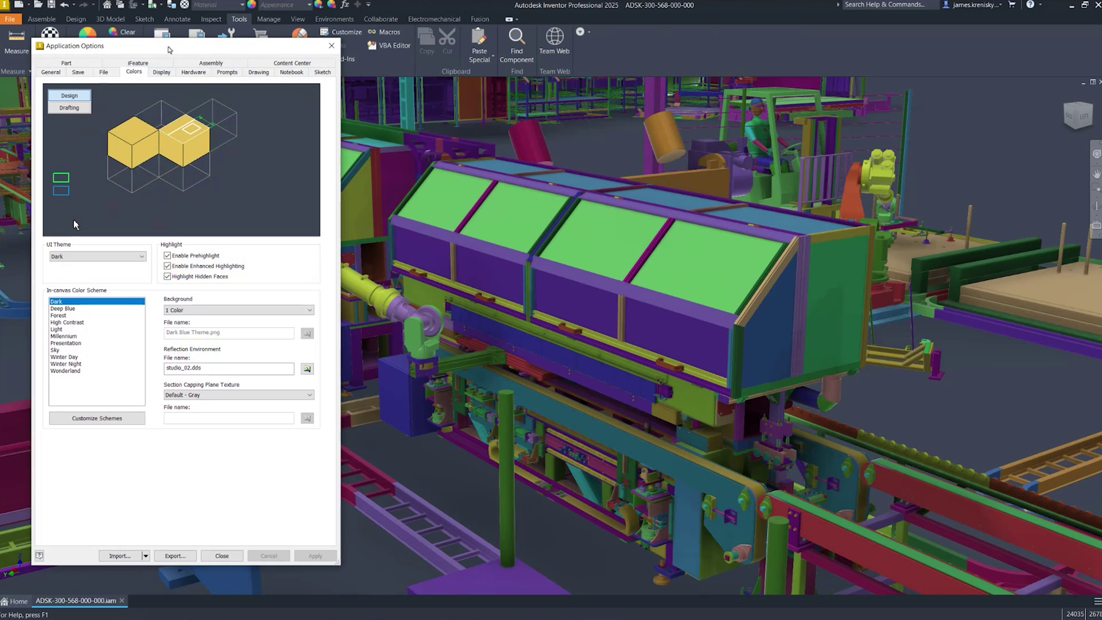
click(99, 418)
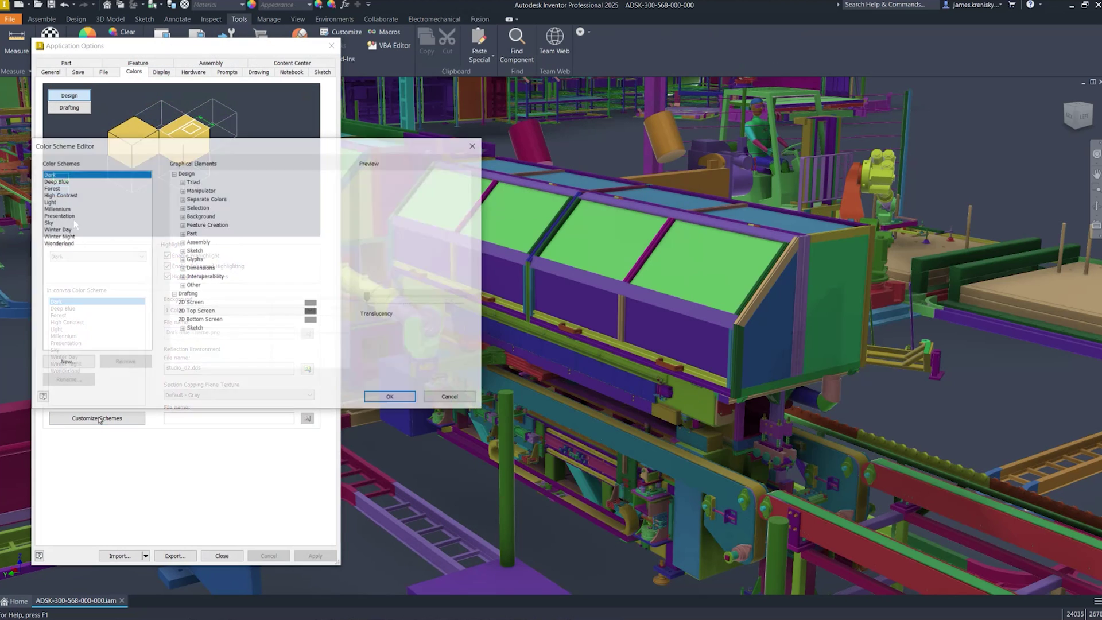
click(183, 199)
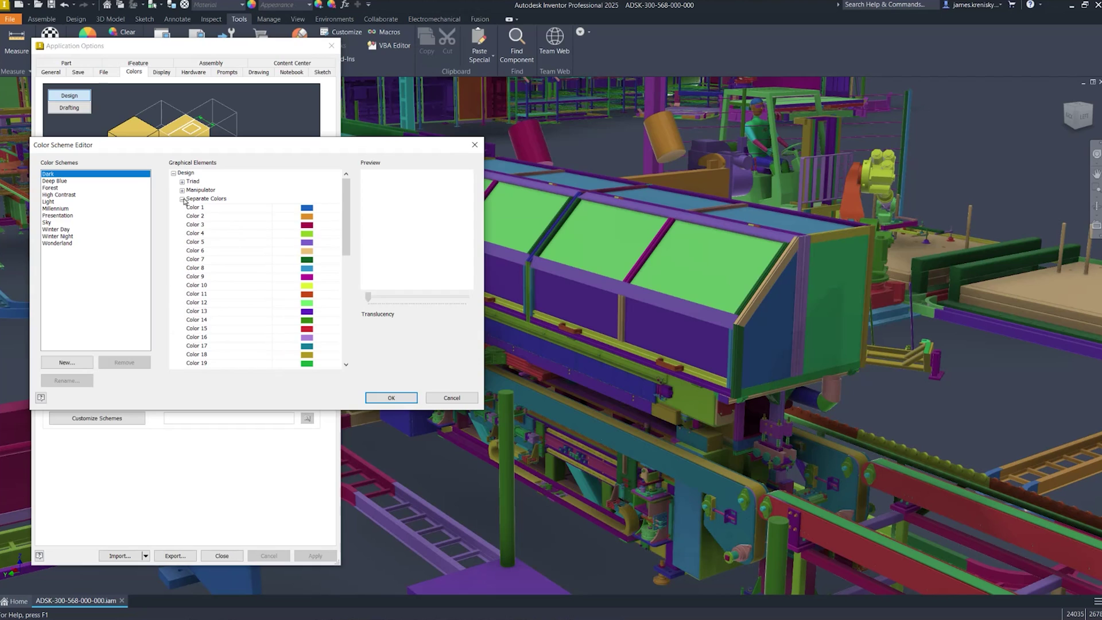
click(306, 243)
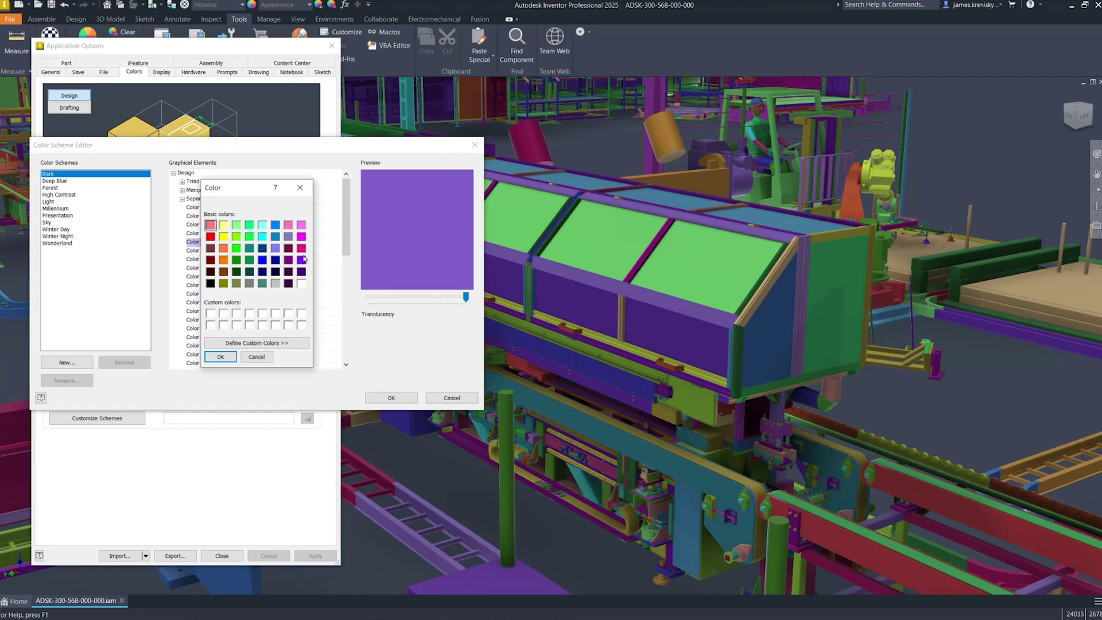
click(301, 260)
click(301, 248)
- Confirm the magenta colour, apply the updated scheme and close Application Options
click(220, 357)
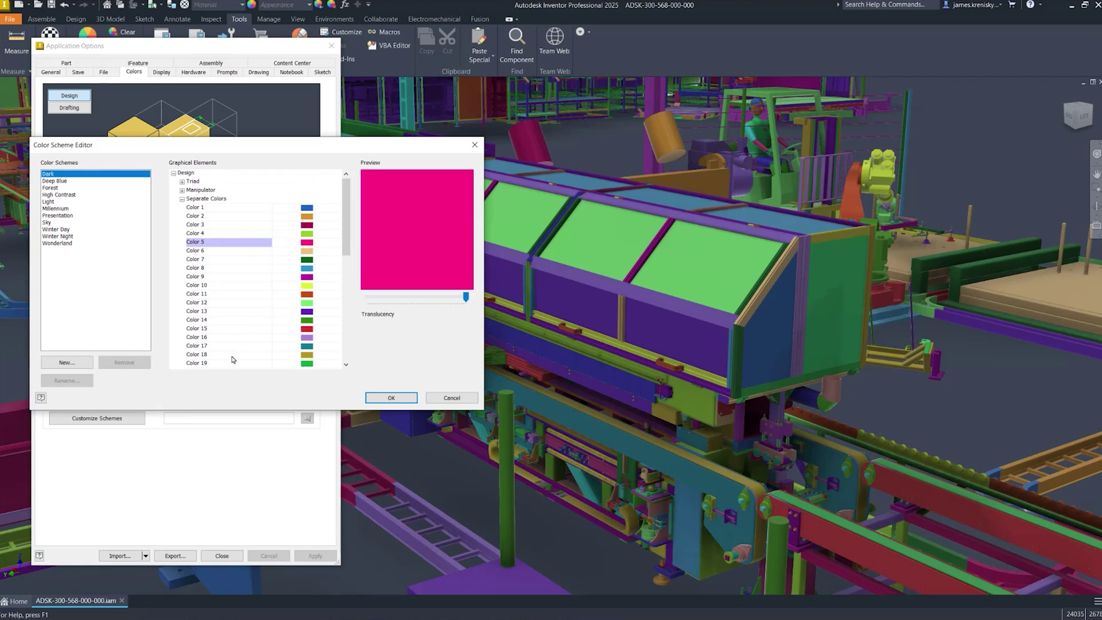
click(391, 397)
click(315, 556)
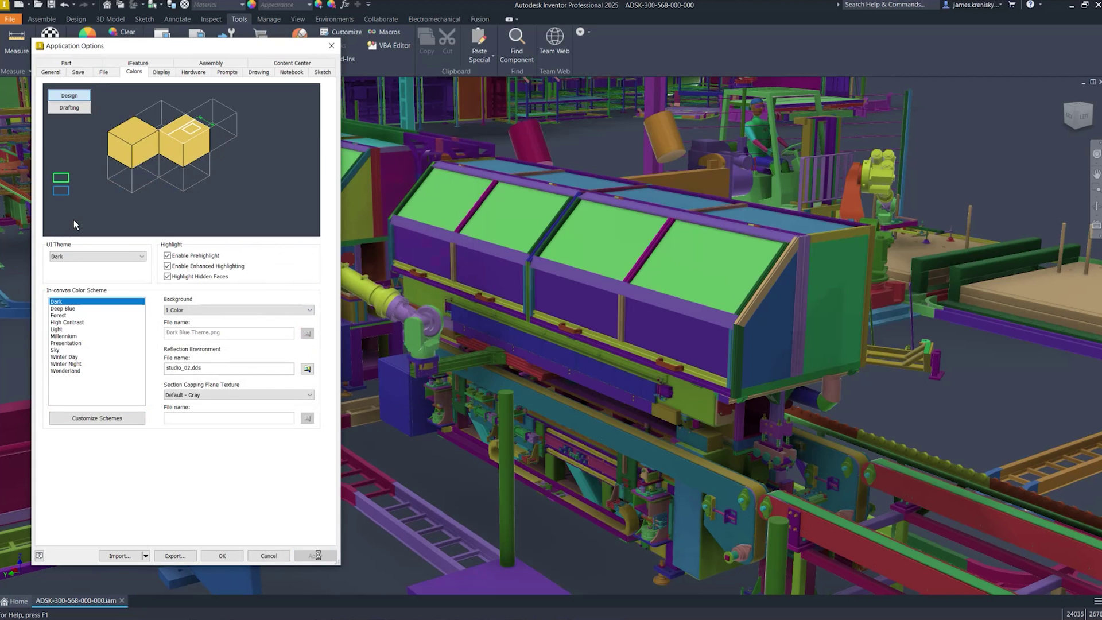
click(222, 556)
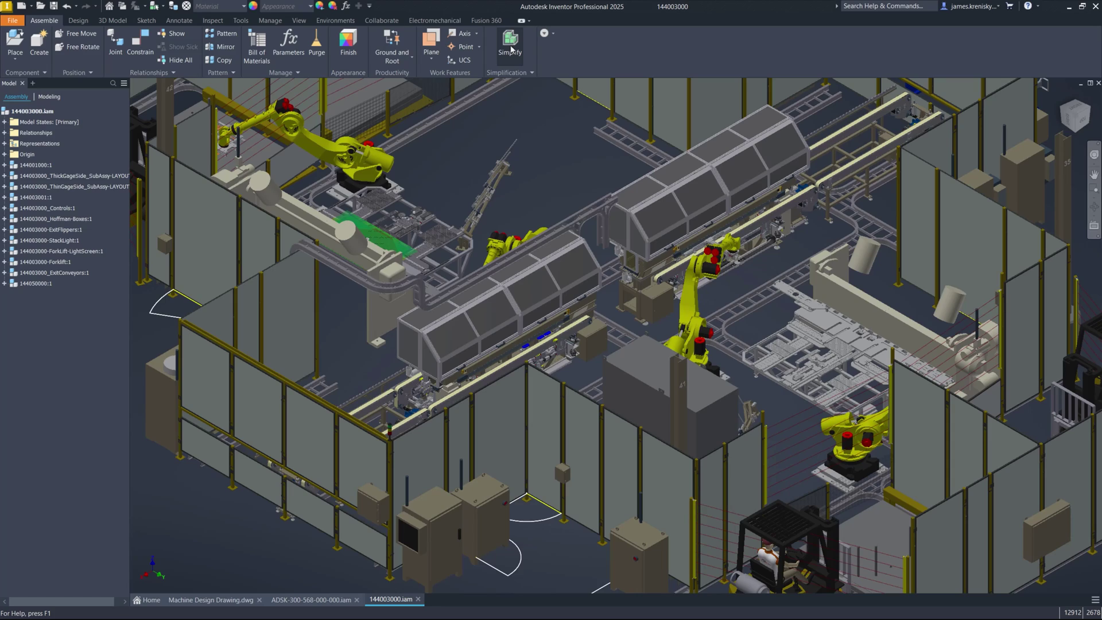
- Simplify the assembly with Output Type Revit Model (RVT), Version Revit 2025
click(510, 50)
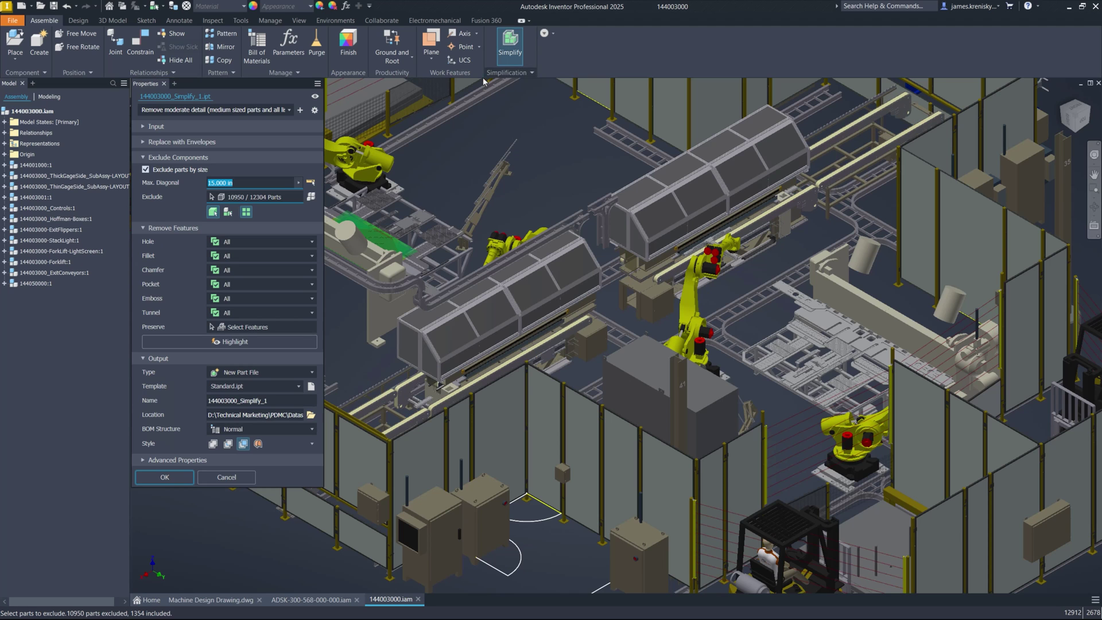
click(310, 373)
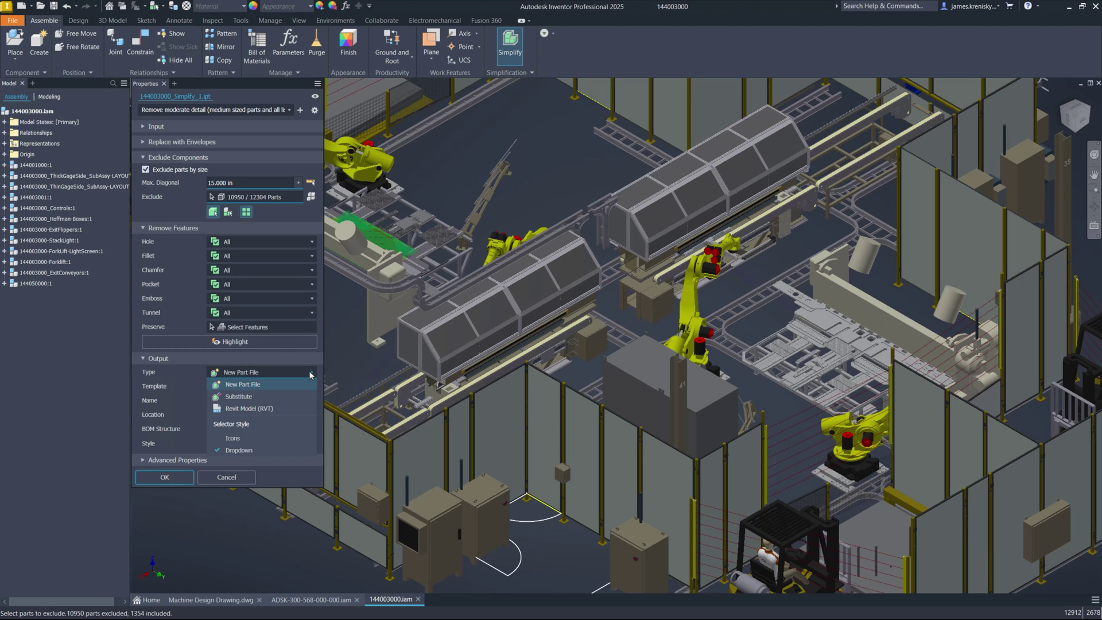
click(232, 408)
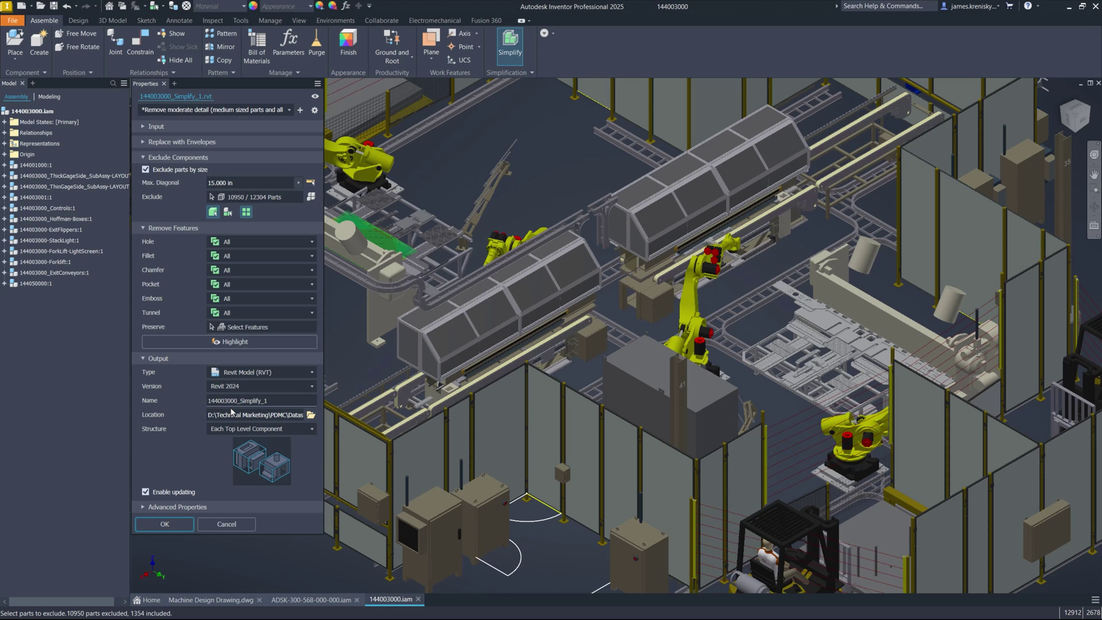
click(312, 386)
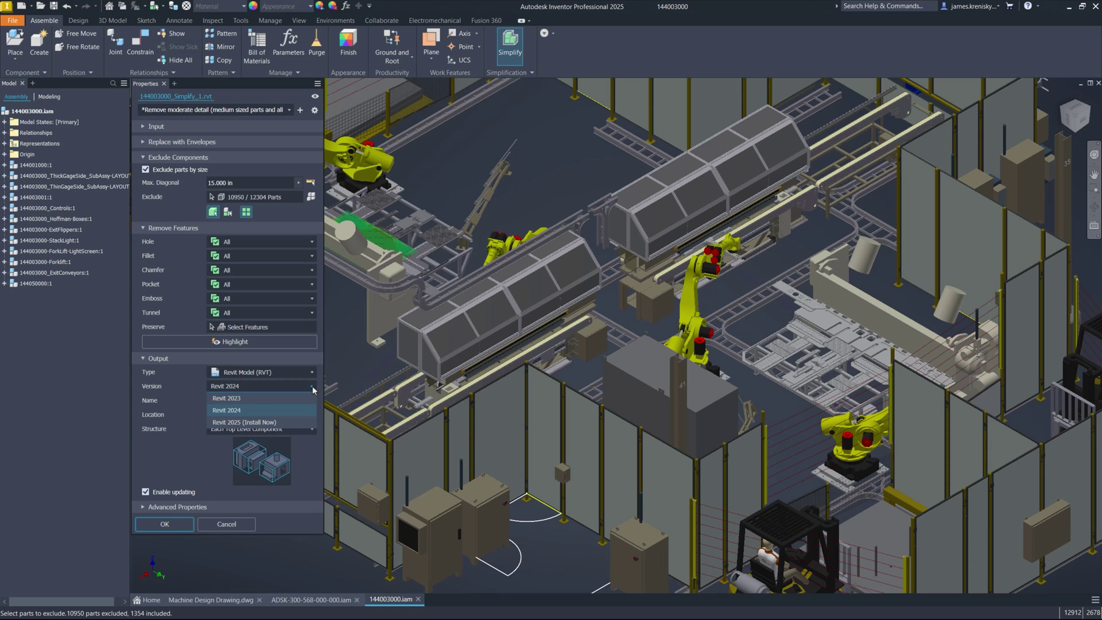
click(245, 398)
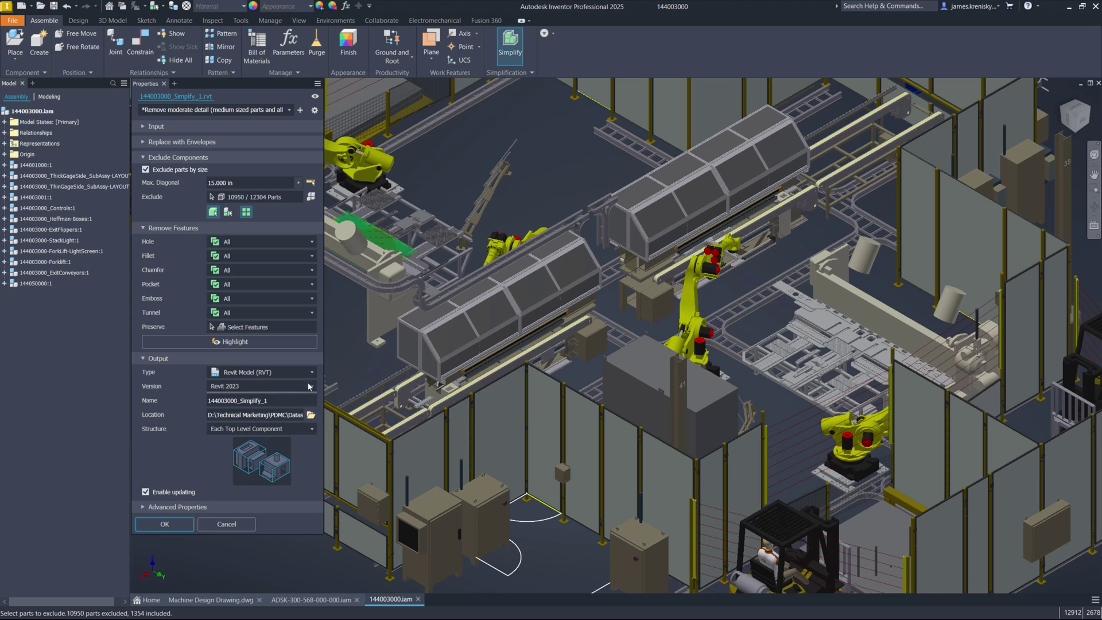
click(309, 387)
click(238, 422)
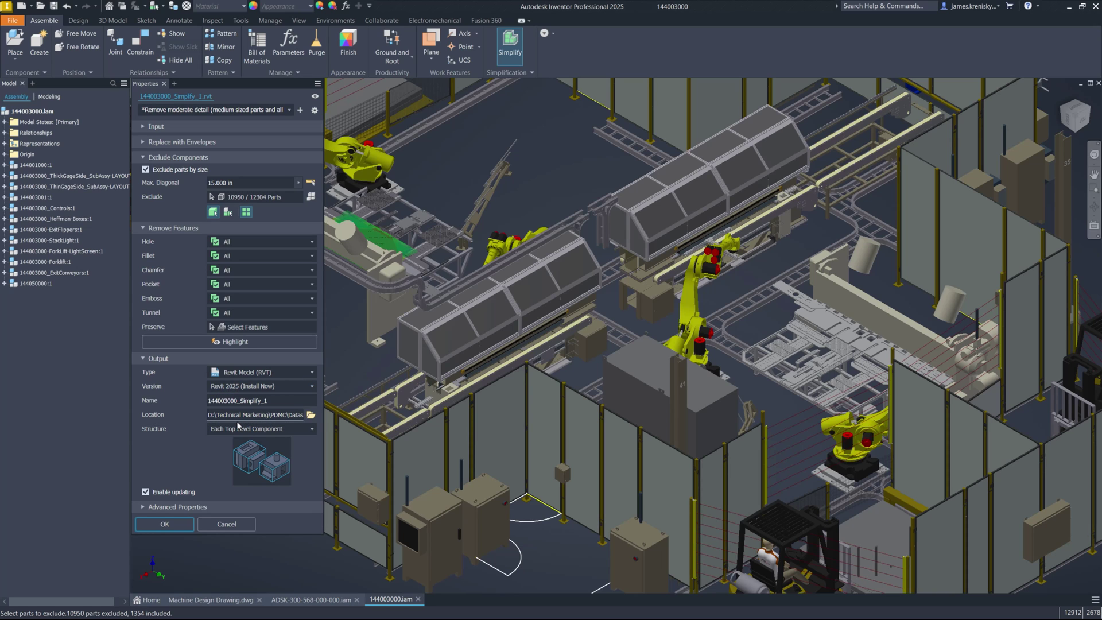
click(164, 524)
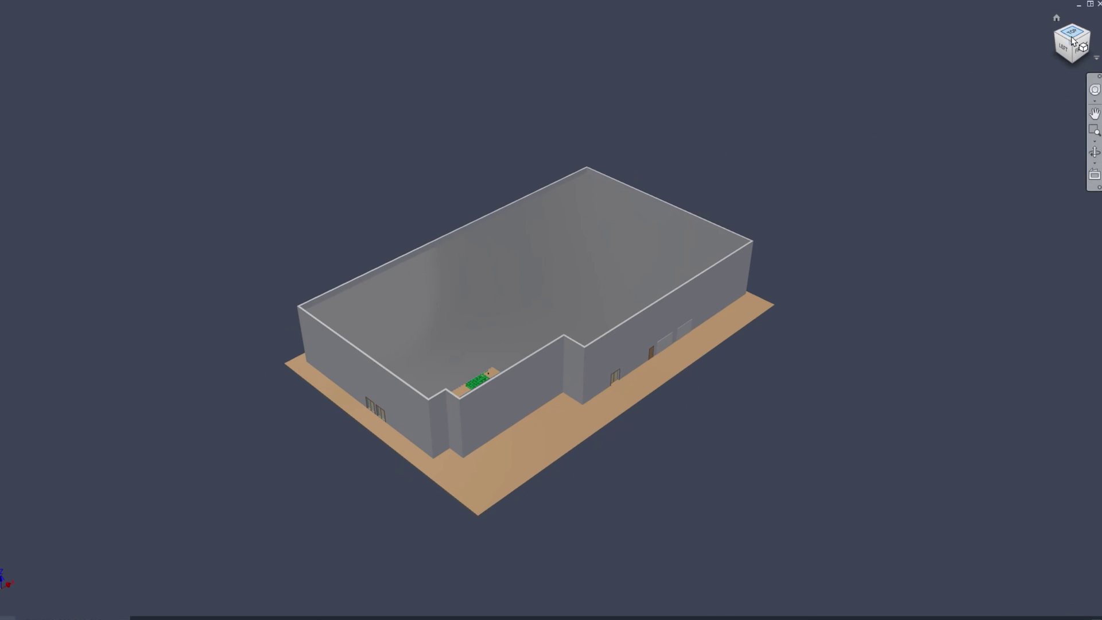
- Orbit the building, hide its roof, and zoom in on the factory floor
click(1057, 36)
click(1057, 36)
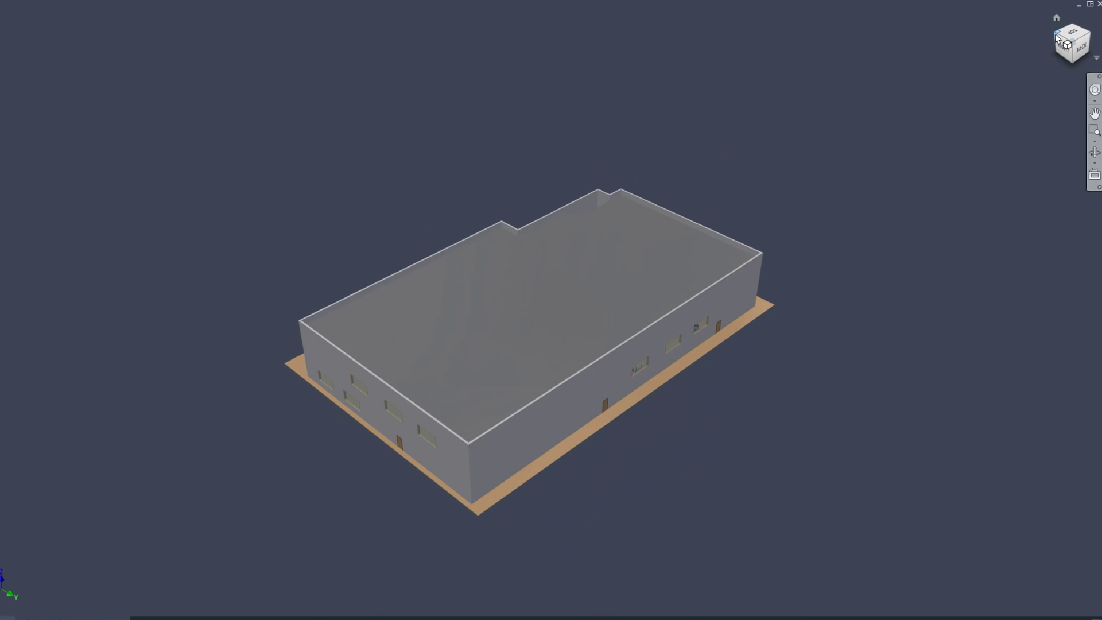
click(516, 298)
key(ctrl+h)
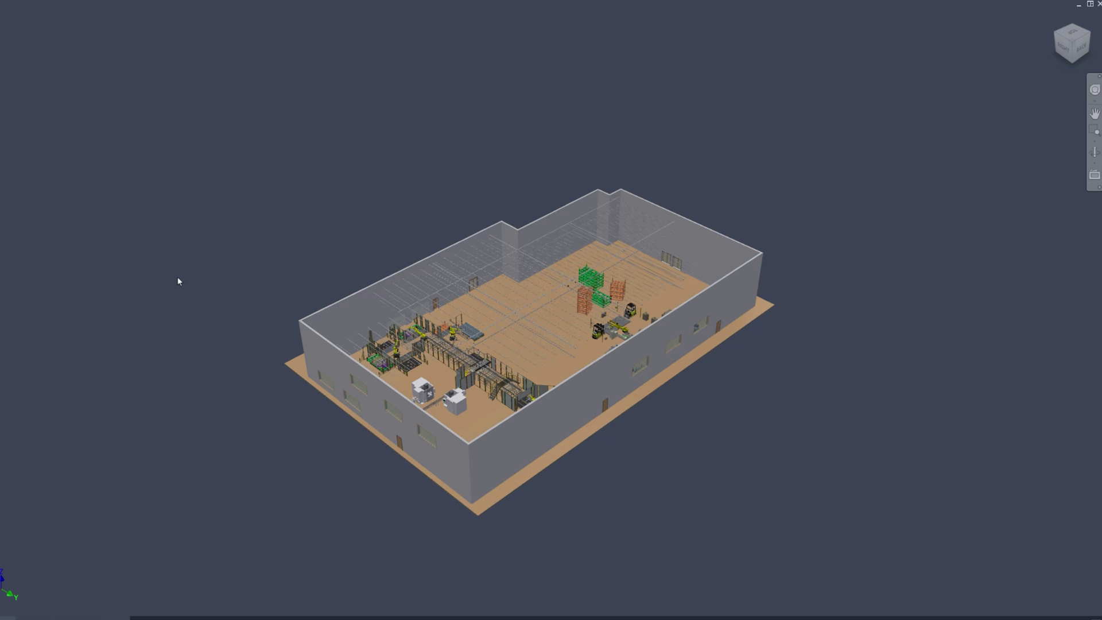
key(F3)
drag(315, 261, 604, 470)
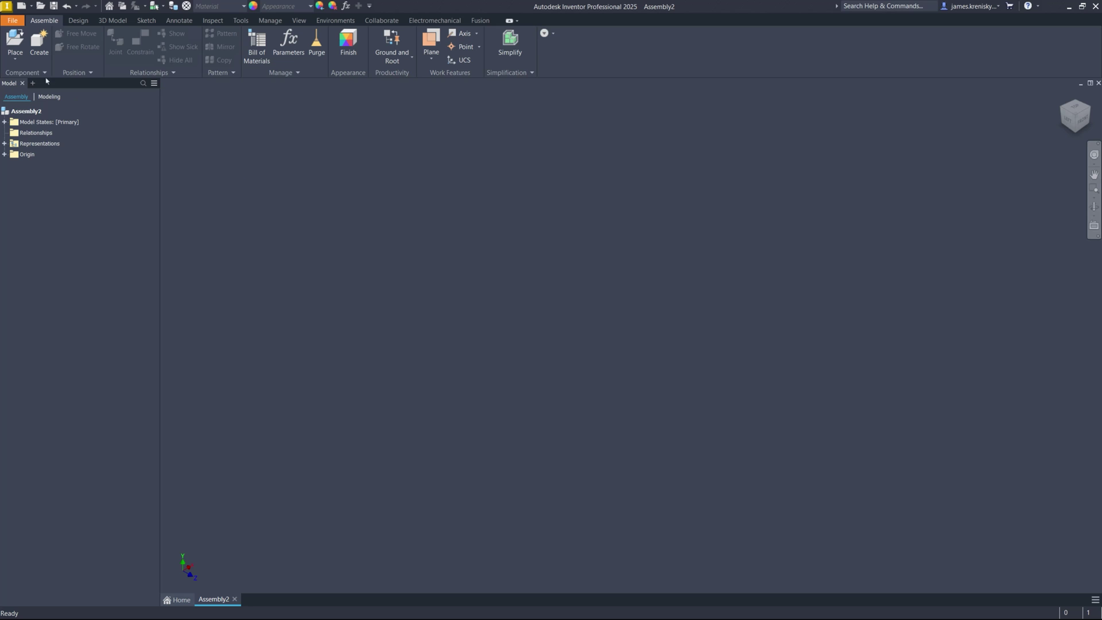
- Place Component from IFC file Mannheim Factory.ifc, importing it as an Assembly
click(15, 40)
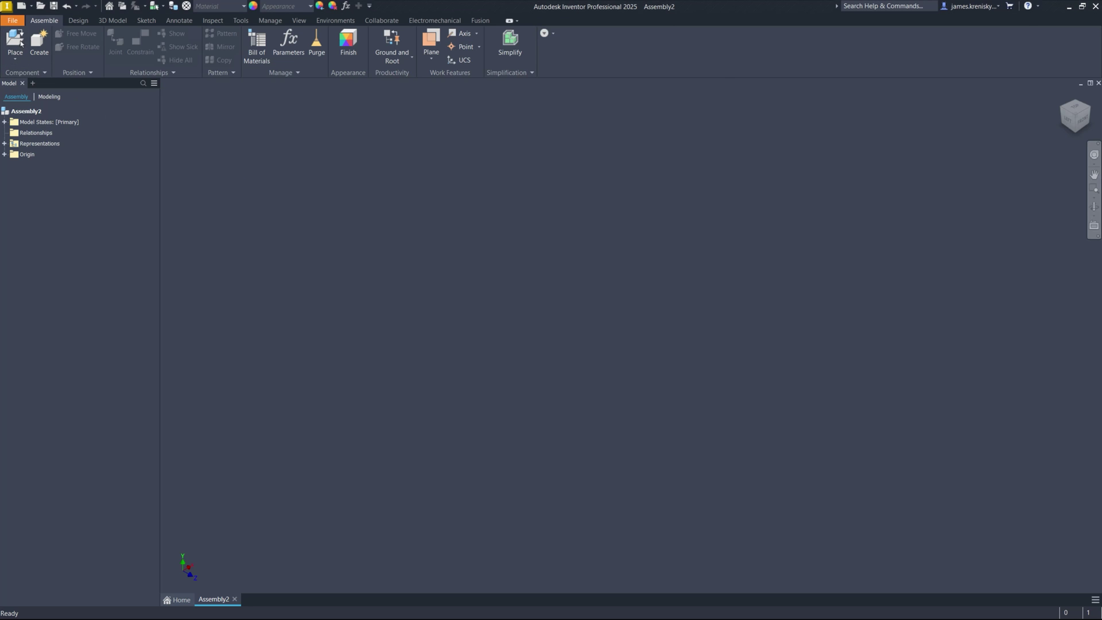
click(376, 498)
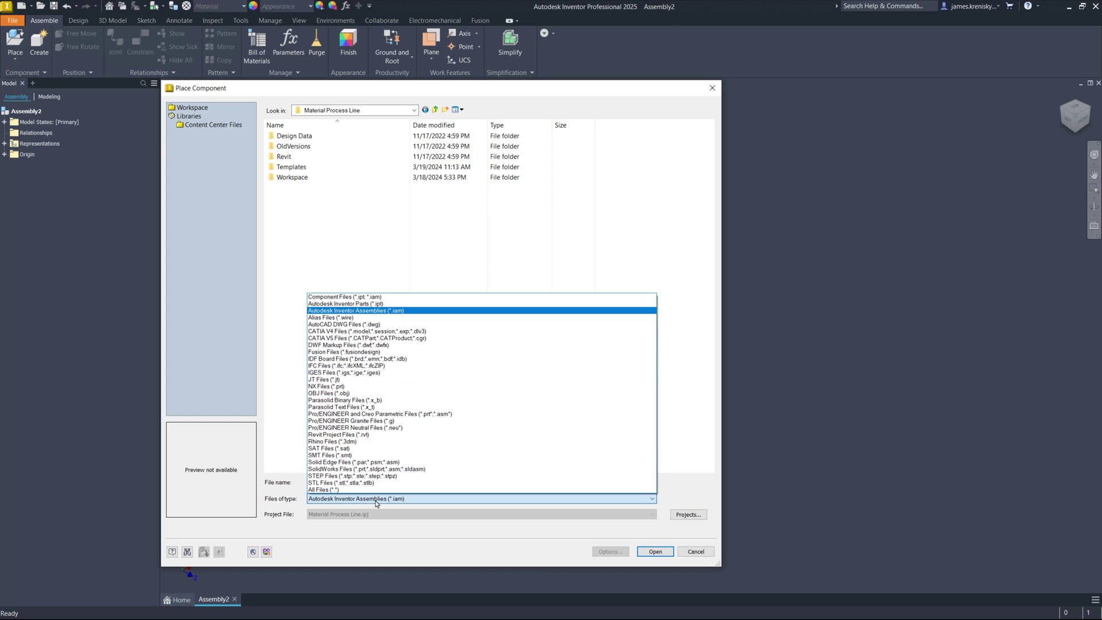
click(315, 366)
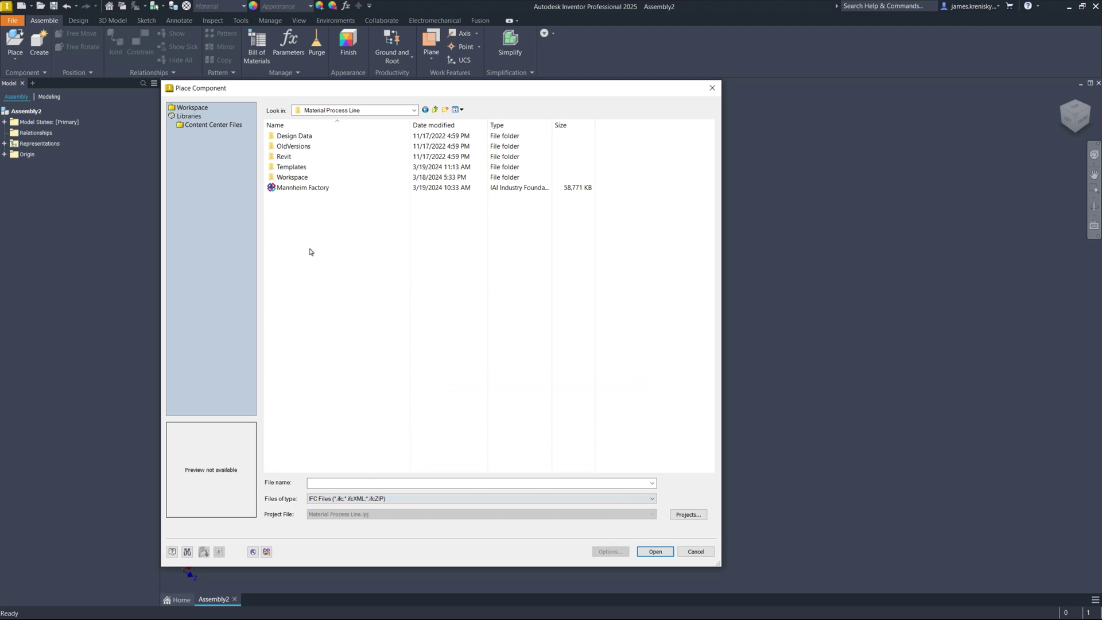
double_click(310, 187)
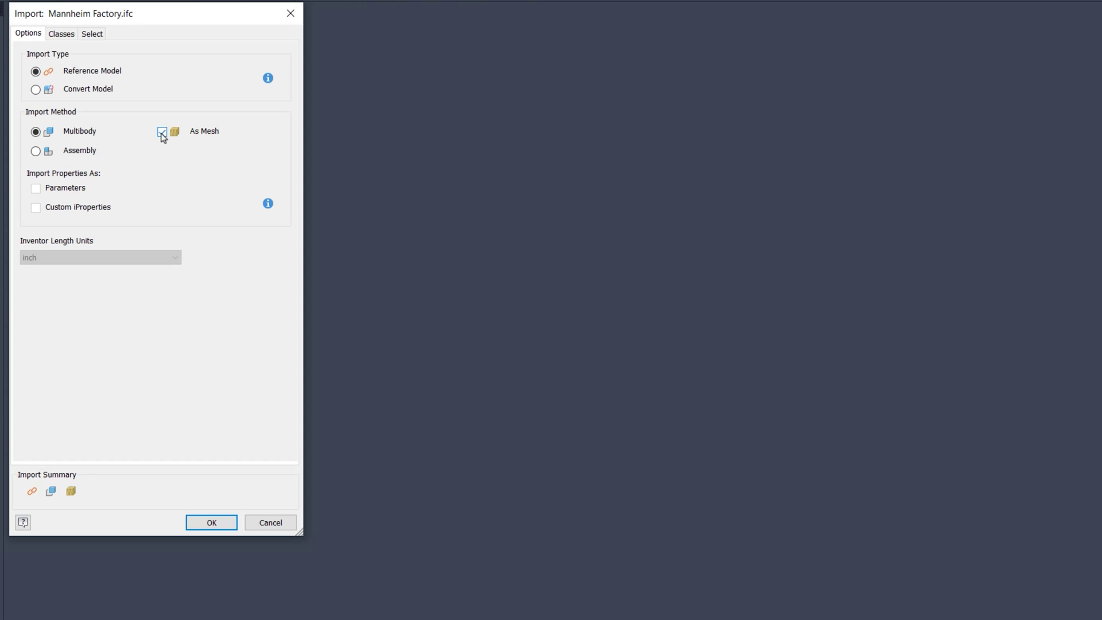
click(36, 151)
- Load the IFC classes and exclude IfcBuildingElementProxy and IfcRoof, leaving 413 elements
click(62, 34)
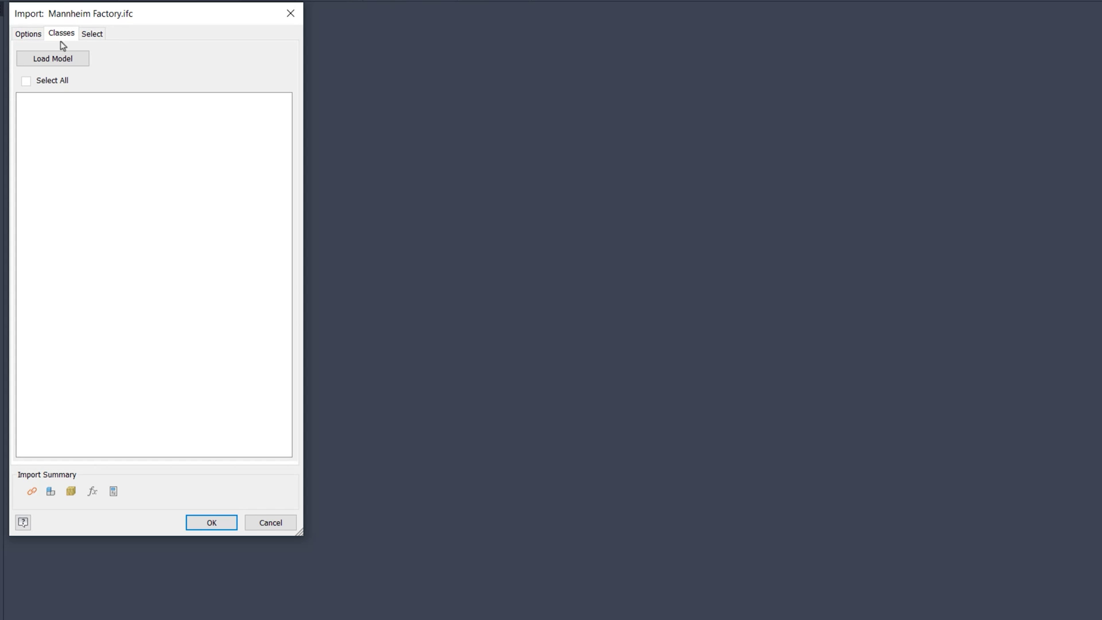
click(50, 61)
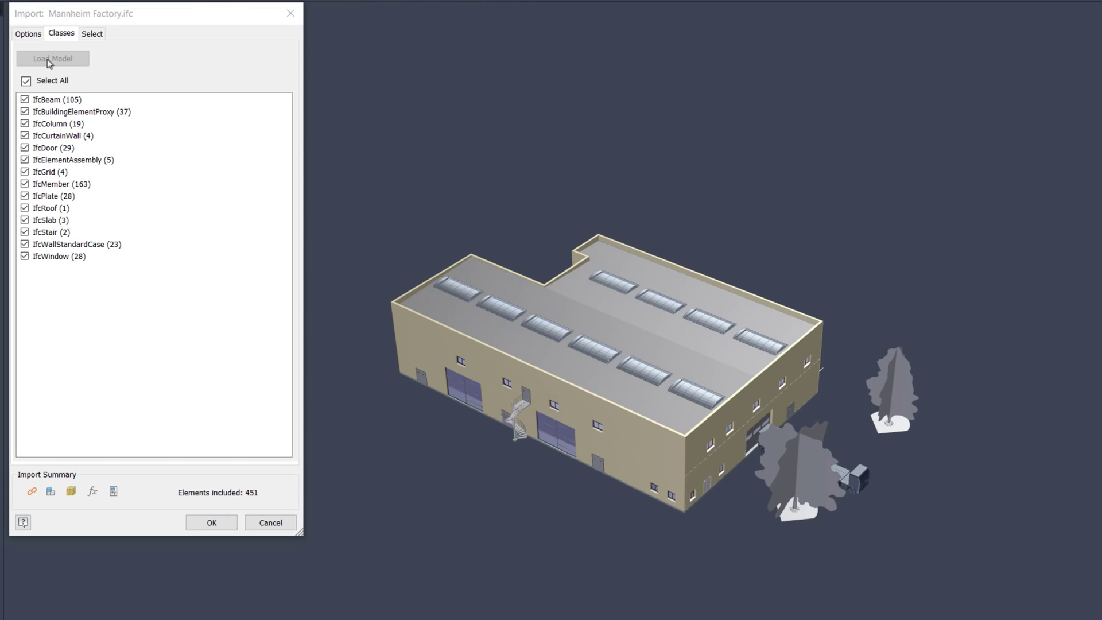
click(51, 113)
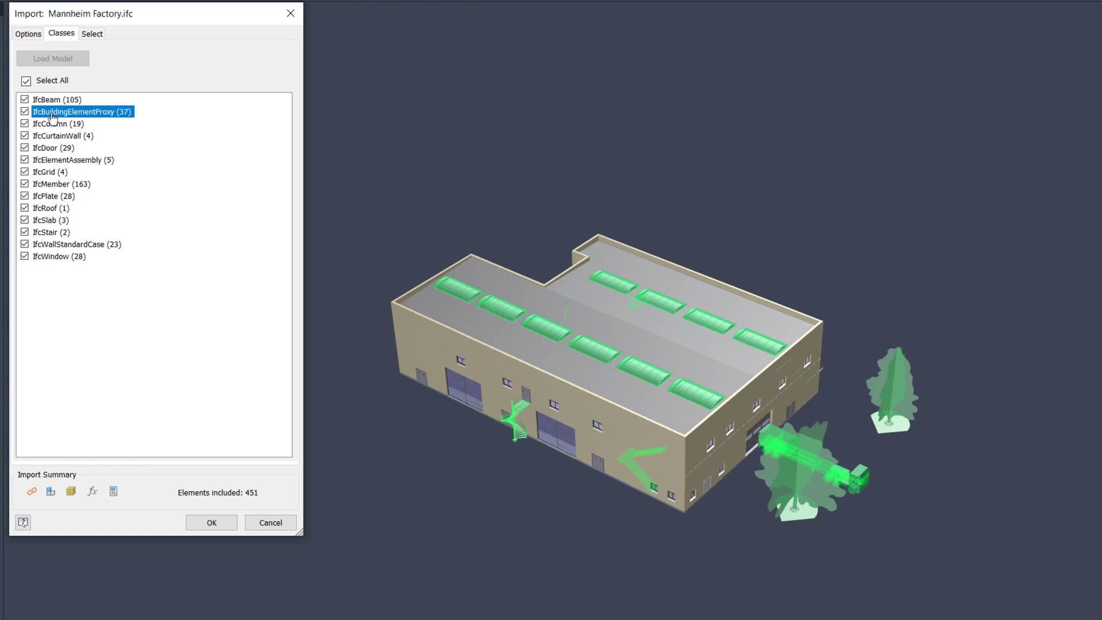
click(25, 112)
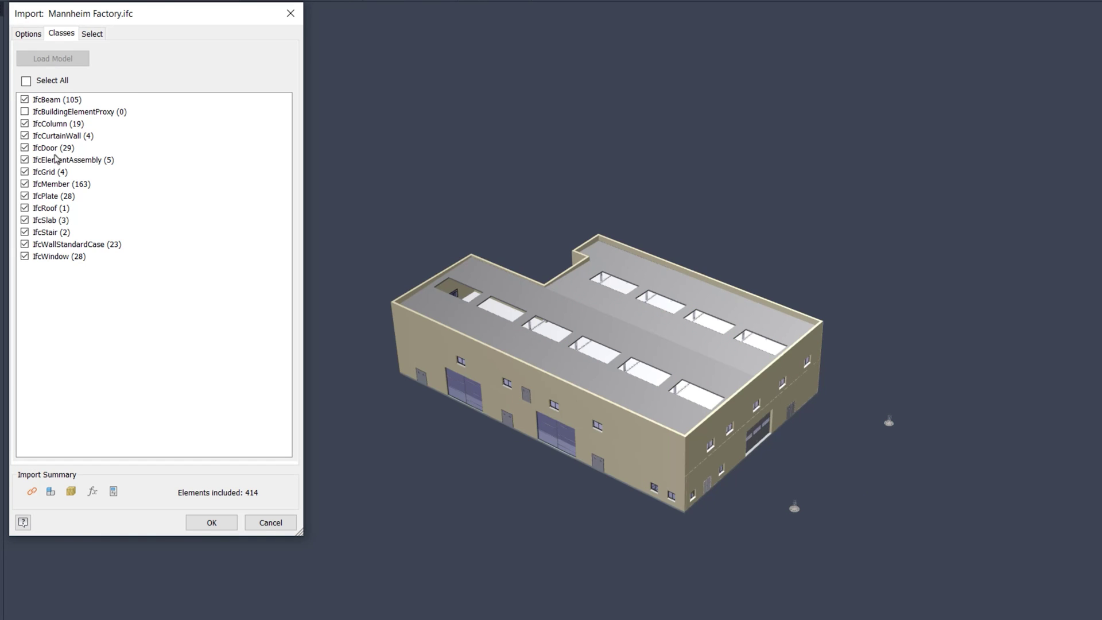
click(51, 209)
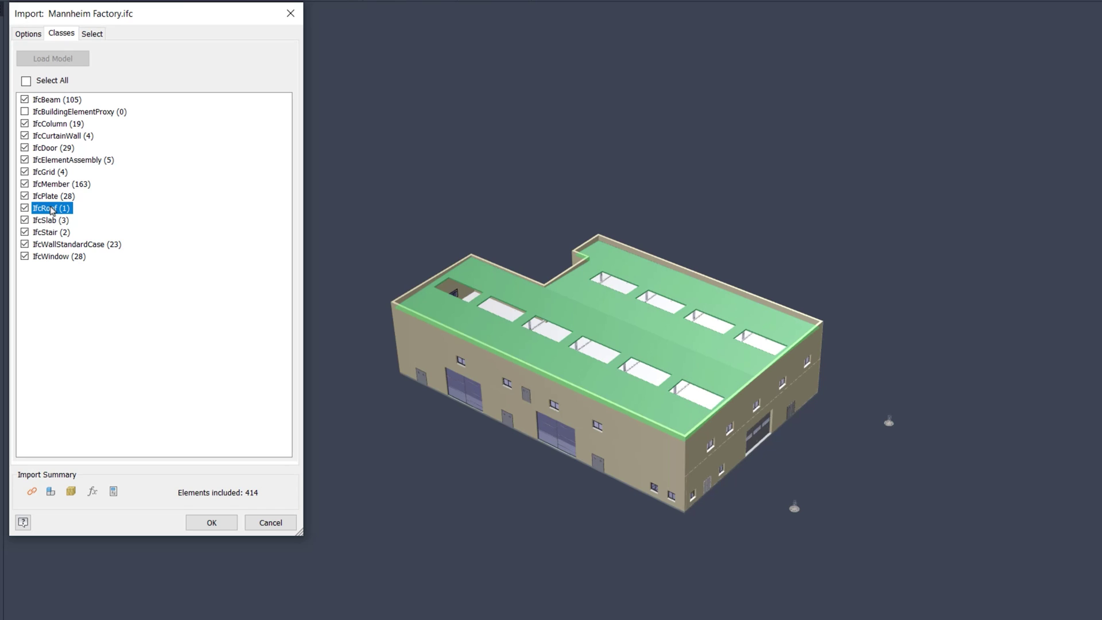
click(24, 208)
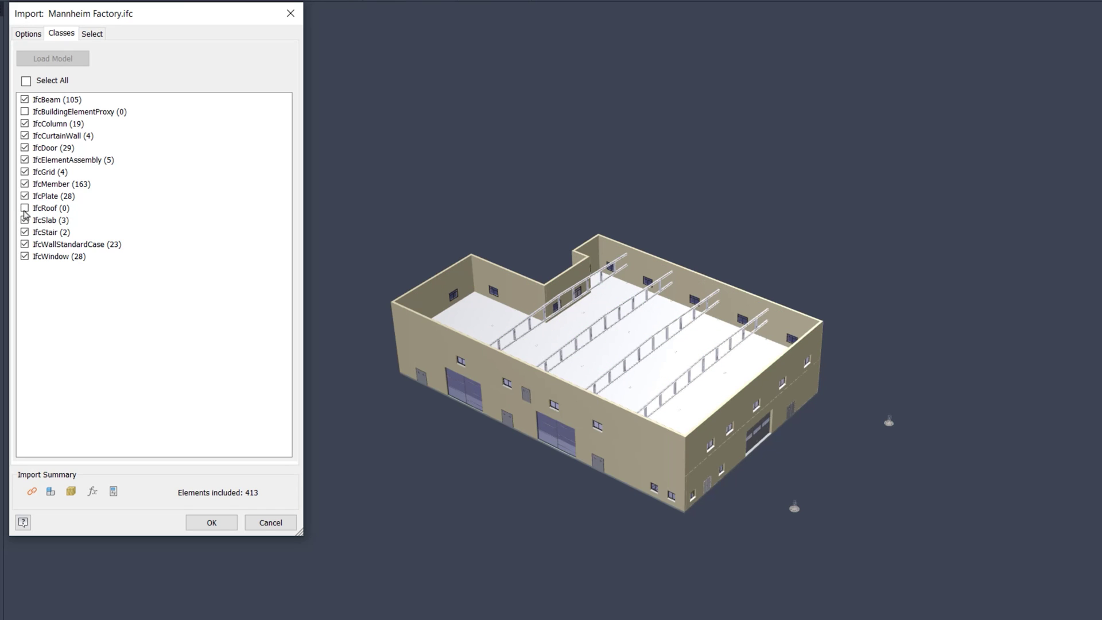
click(42, 182)
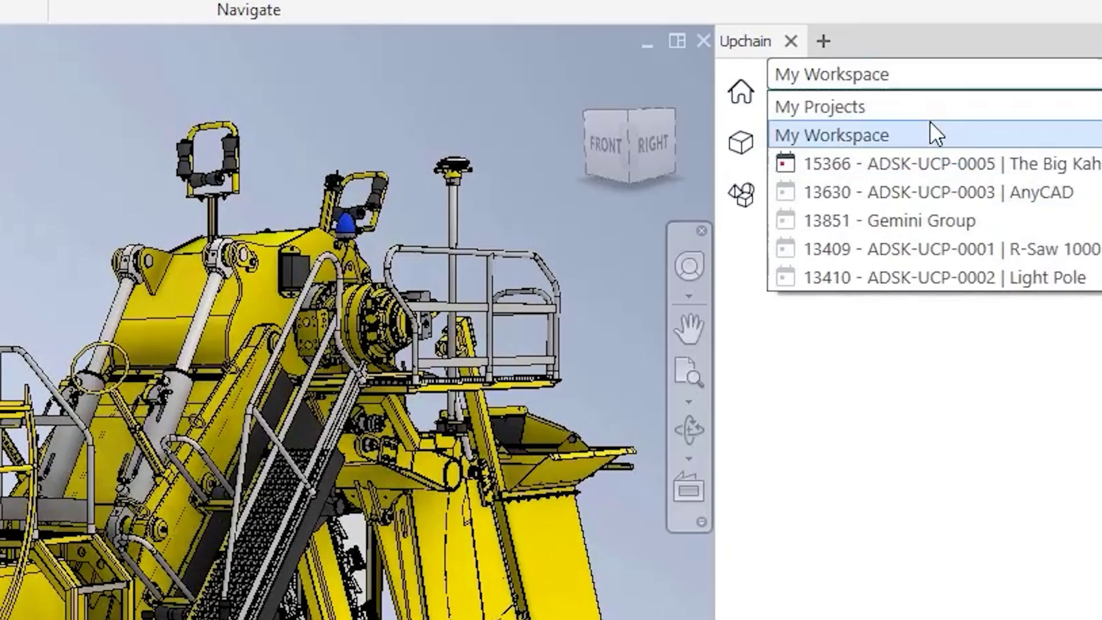
- Open The Big Kahuna project in Upchain and display its Project BOM
click(920, 163)
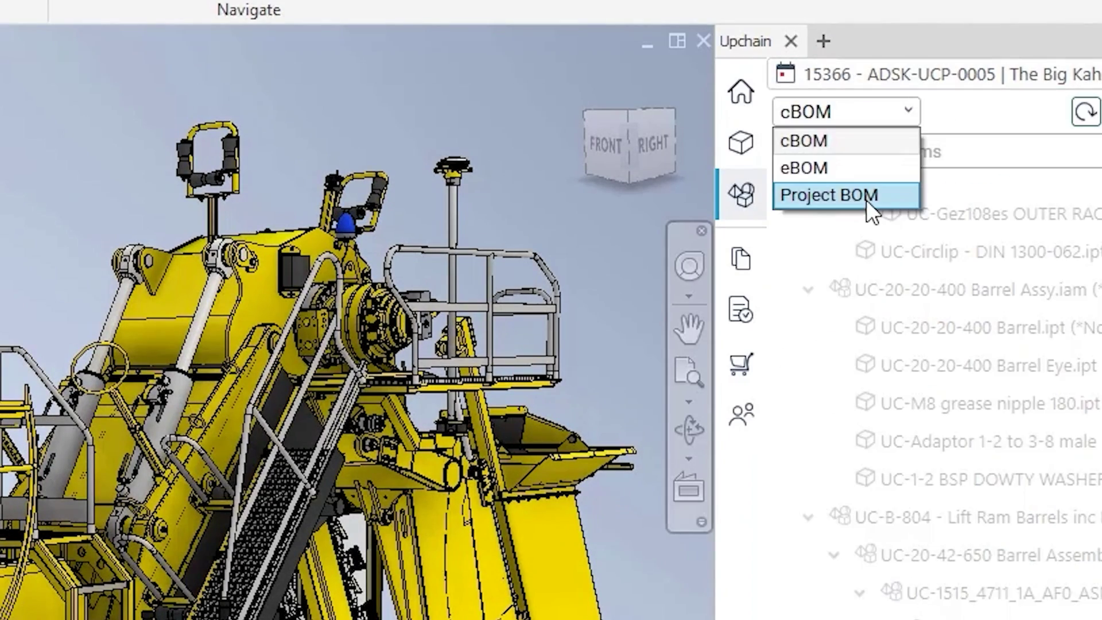
click(866, 197)
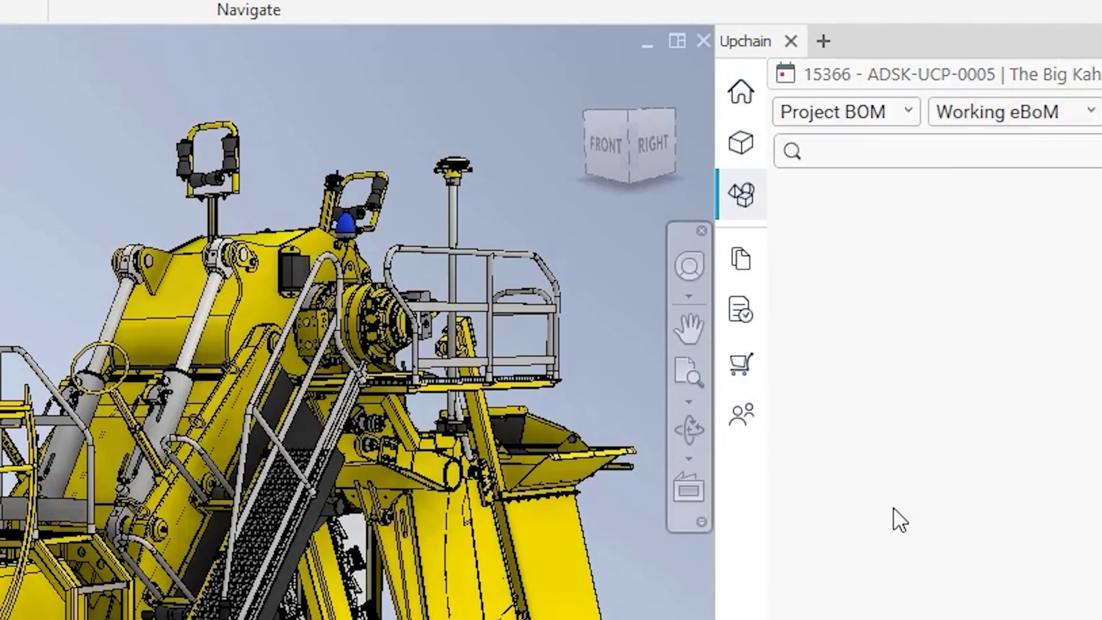